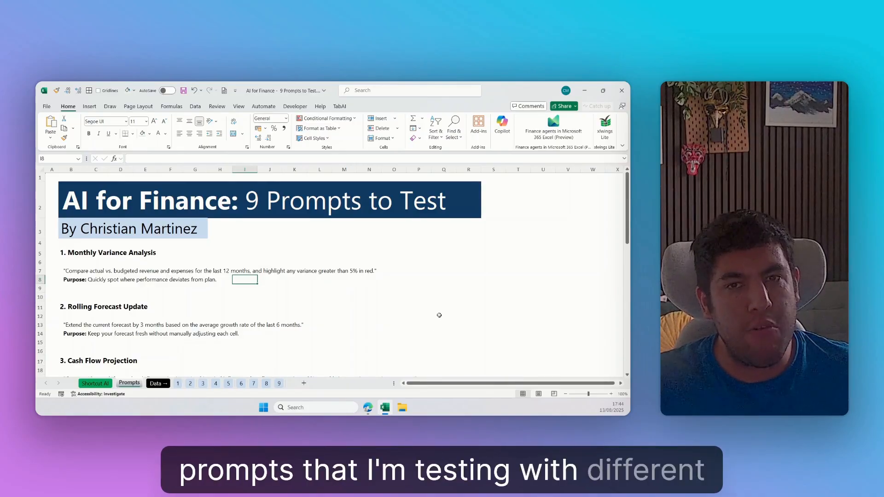
Step: Open the Shortcut AI guide sheet and select its title, Shortcut AI Guide for Finance
{"action": "left_click", "coordinate": [108, 383]}
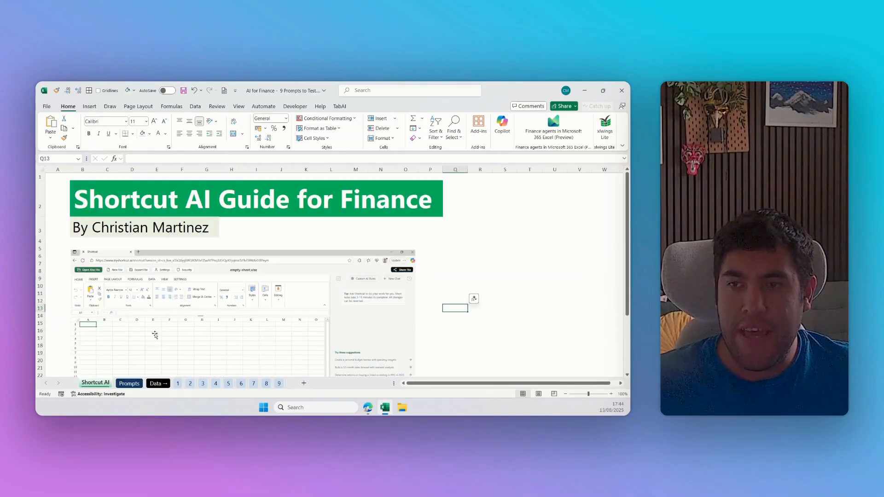
{"action": "scroll", "coordinate": [257, 282], "scroll_direction": "down", "scroll_amount": 1}
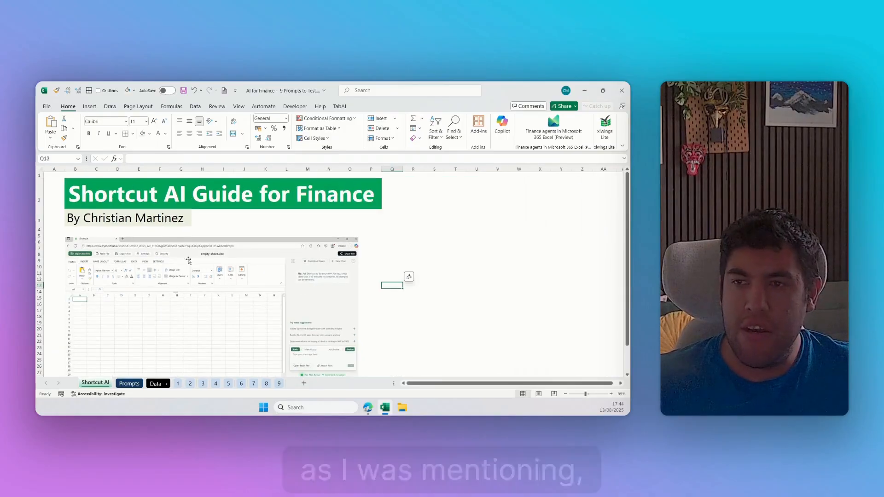
{"action": "left_click_drag", "start_coordinate": [69, 193], "coordinate": [369, 196]}
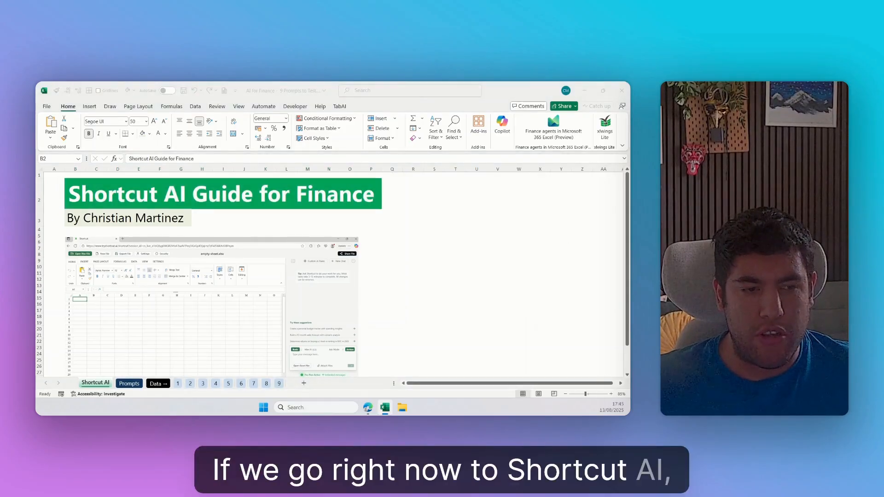
Step: Switch to Shortcut in the browser, and collapse and reopen its AI chat pane beside the empty sheet
{"action": "key", "text": "alt+Tab"}
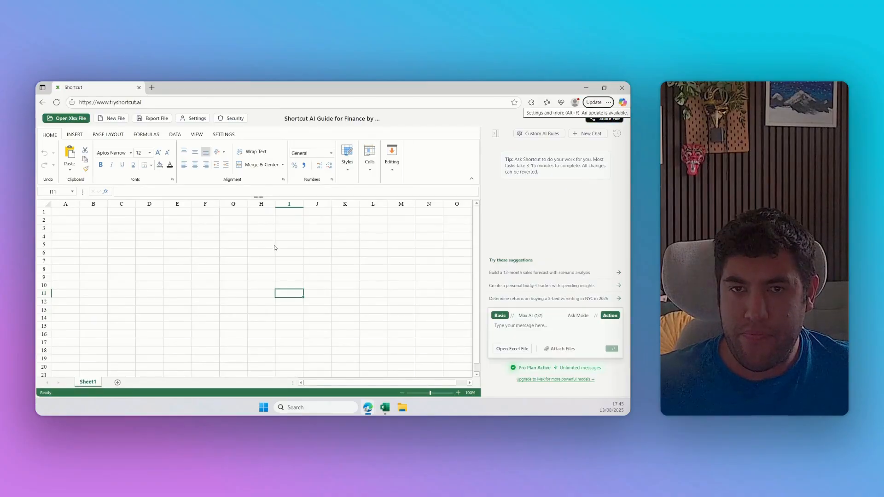
{"action": "left_click", "coordinate": [167, 261]}
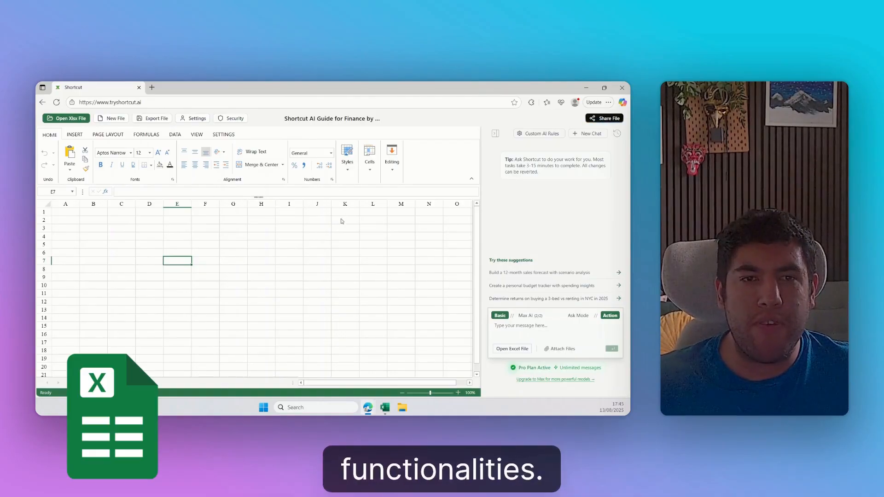
{"action": "left_click", "coordinate": [496, 134]}
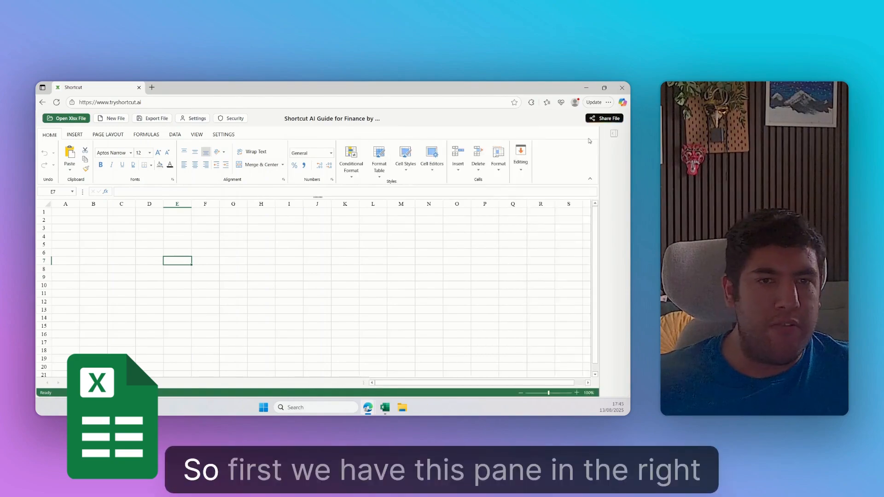
{"action": "left_click", "coordinate": [619, 134]}
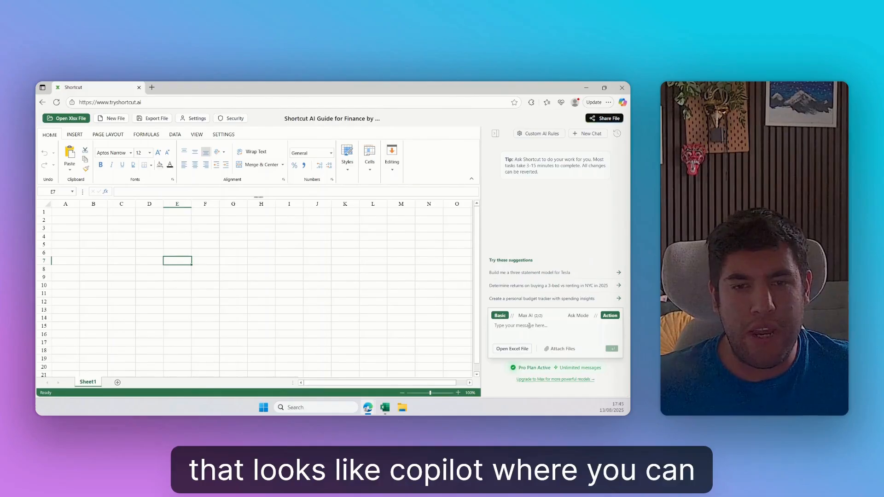
{"action": "left_click", "coordinate": [529, 326]}
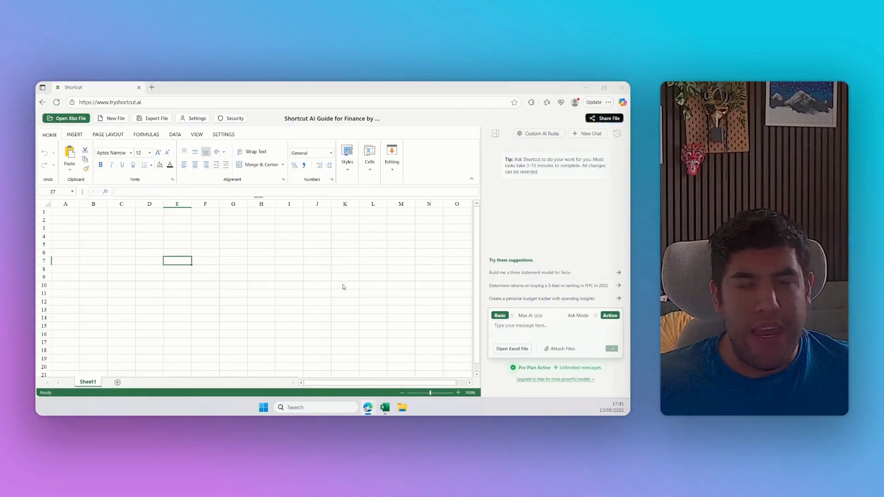
Step: Return to the Excel workbook and review the data on sheet 1 and the Monthly Variance Analysis prompt on the Prompts sheet
{"action": "key", "text": "alt+Tab"}
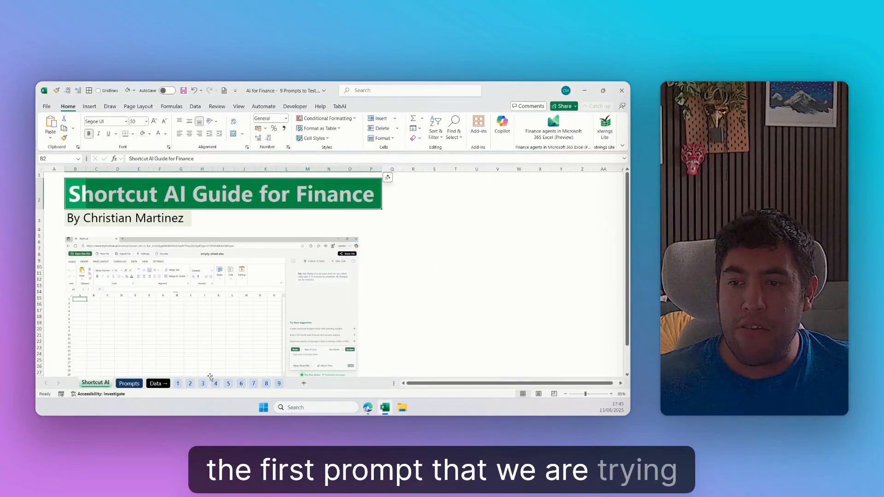
{"action": "left_click", "coordinate": [178, 384]}
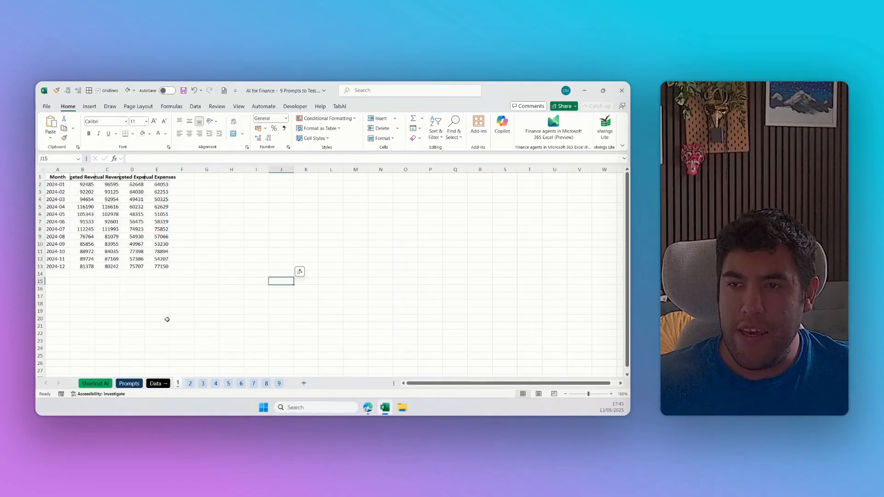
{"action": "left_click", "coordinate": [129, 383]}
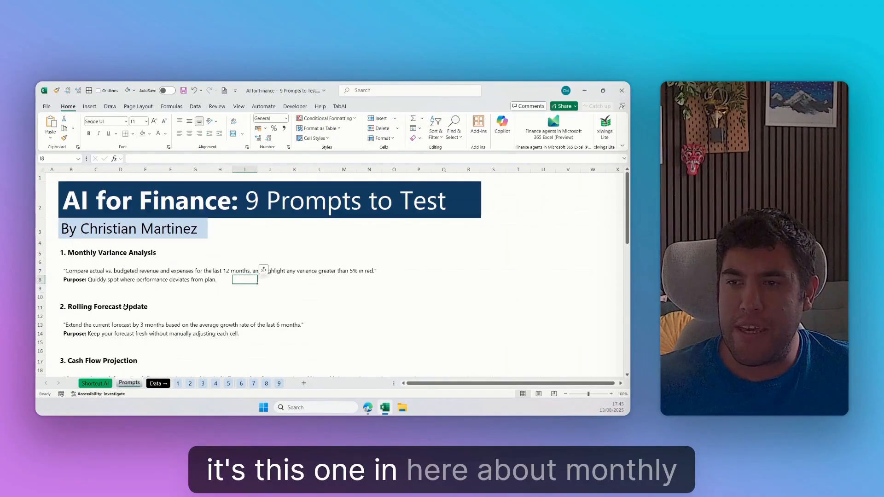
{"action": "left_click_drag", "start_coordinate": [68, 251], "coordinate": [166, 251]}
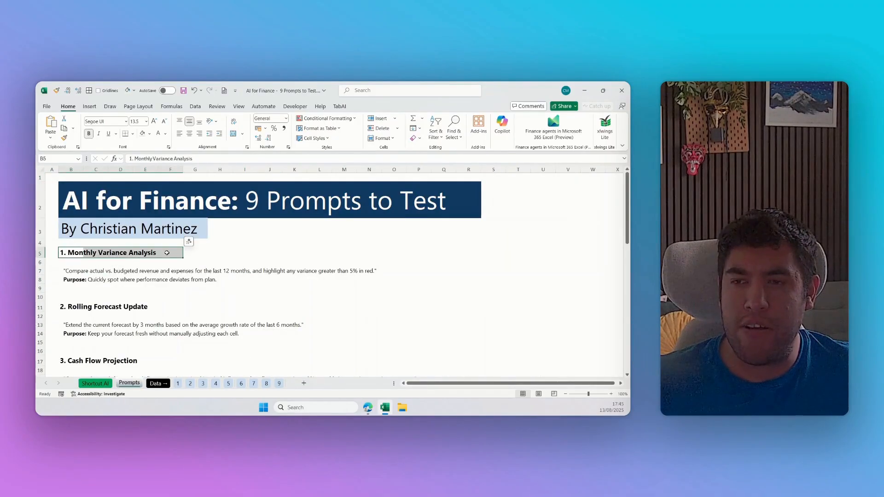
{"action": "left_click", "coordinate": [220, 290]}
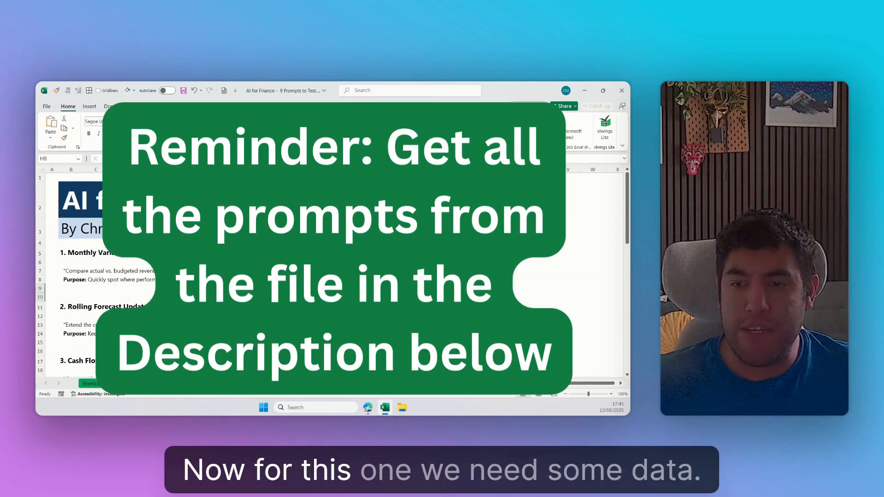
Step: Copy the monthly budget and actuals table A1:E13 from Excel sheet 1 into Shortcut's Sheet1, starting at cell A1
{"action": "left_click", "coordinate": [178, 385]}
{"action": "left_click", "coordinate": [60, 177]}
{"action": "key", "text": "ctrl+shift+Down"}
{"action": "key", "text": "ctrl+shift+Right"}
{"action": "key", "text": "ctrl+c"}
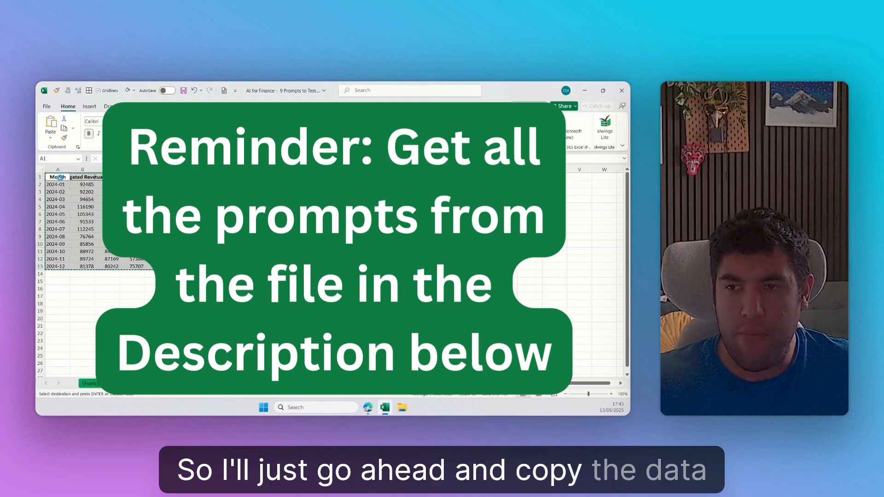
{"action": "key", "text": "alt+Tab"}
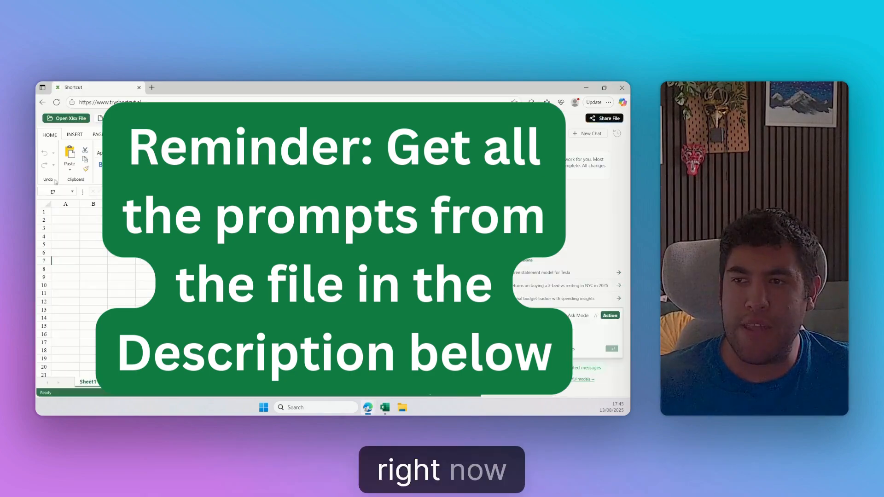
{"action": "left_click", "coordinate": [72, 215]}
{"action": "key", "text": "ctrl+v"}
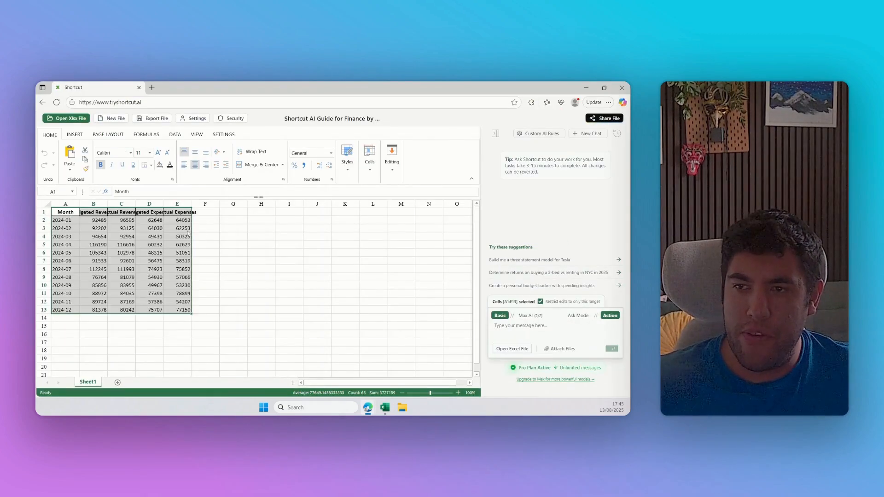
Step: Copy the Monthly Variance Analysis prompt text, without its quotation marks, from Excel's Prompts sheet and send it in the Shortcut chat
{"action": "key", "text": "alt+Tab"}
{"action": "key", "text": "ctrl+Page_Up"}
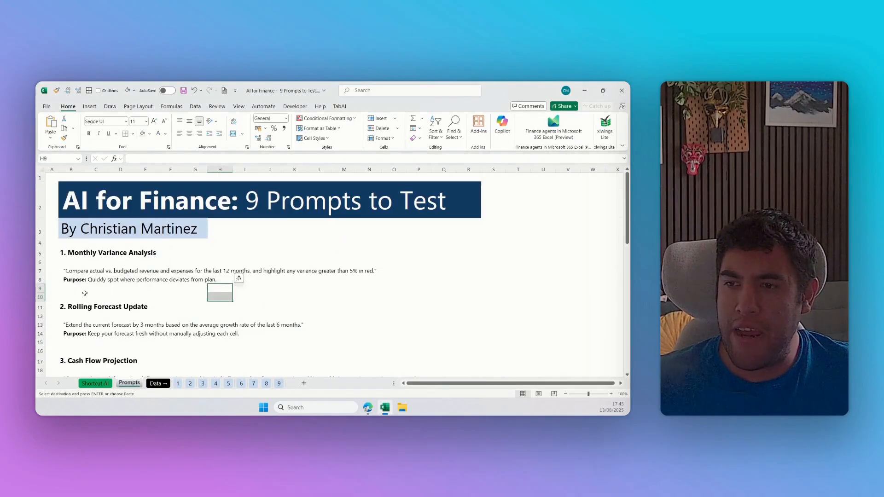
{"action": "left_click", "coordinate": [71, 271]}
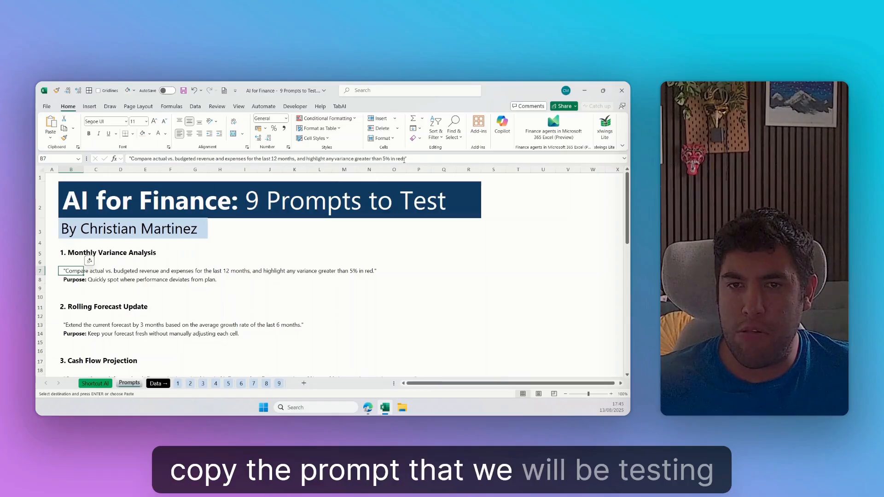
{"action": "left_click_drag", "start_coordinate": [405, 158], "coordinate": [130, 159]}
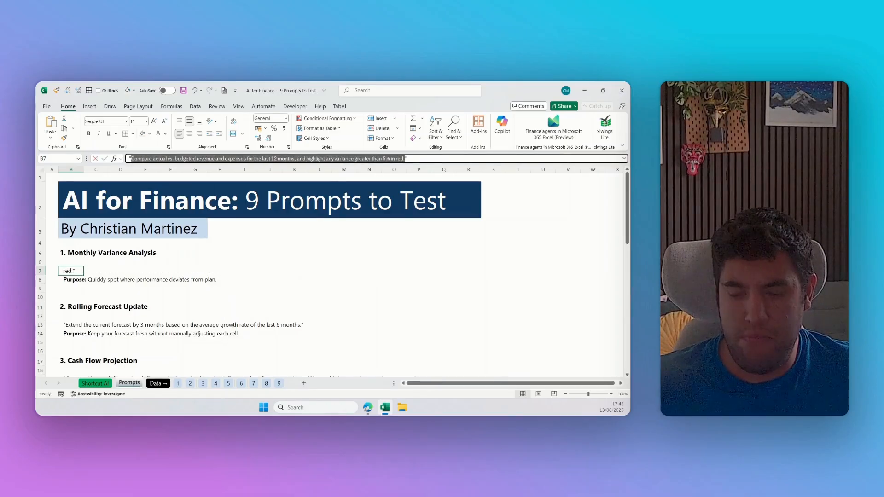
{"action": "key", "text": "alt+Tab"}
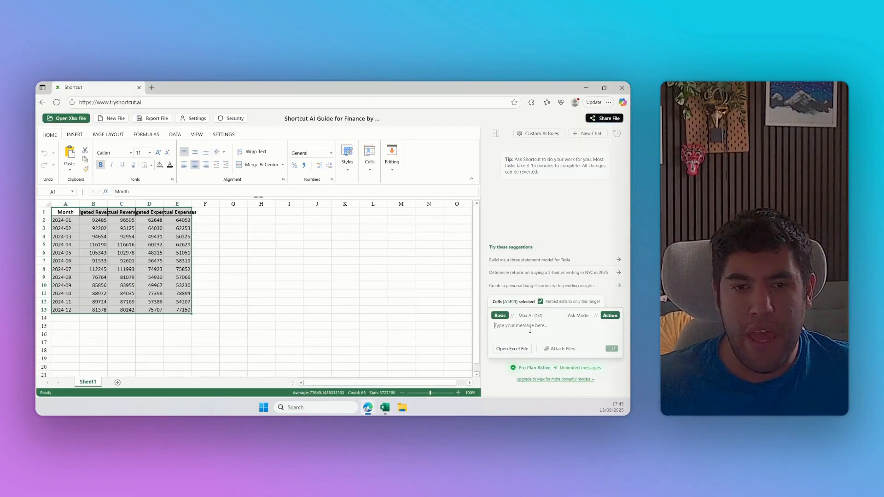
{"action": "key", "text": "ctrl+v"}
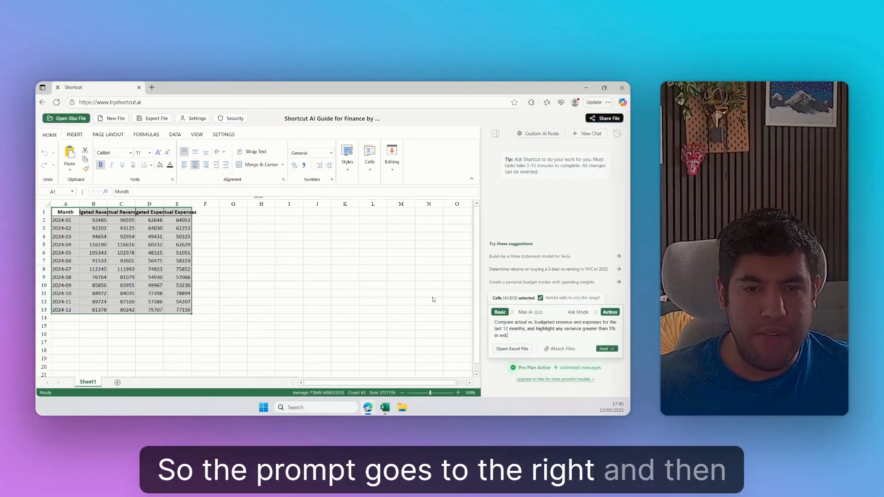
{"action": "left_click", "coordinate": [612, 349]}
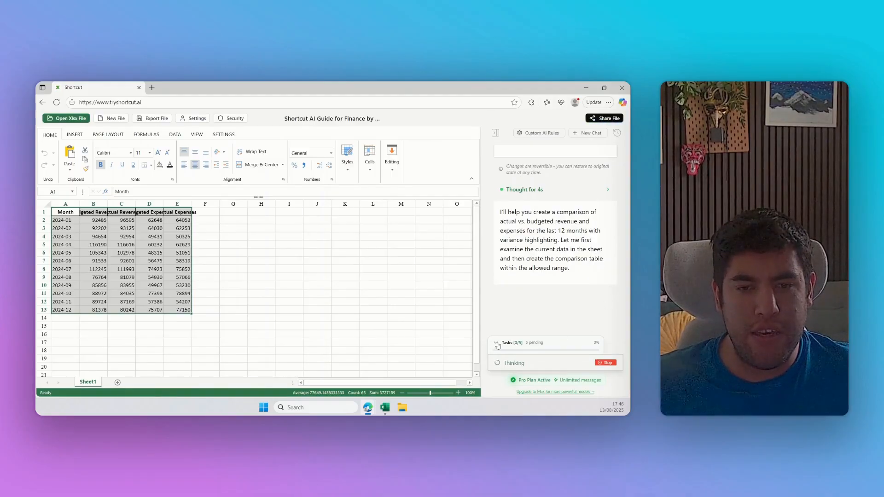
Step: Expand the AI's task list and examine its progress, the chat messages and the submitted prompt while the variance analysis runs
{"action": "left_click", "coordinate": [498, 343]}
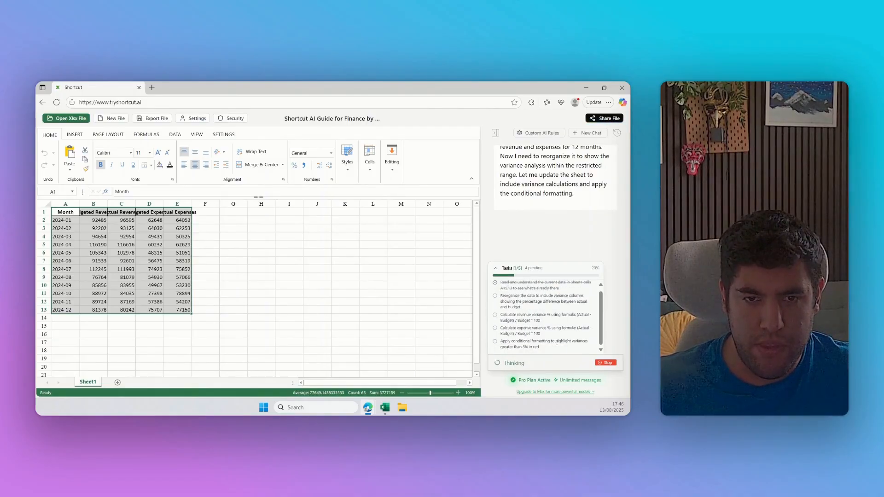
{"action": "scroll", "coordinate": [555, 244], "scroll_direction": "up", "scroll_amount": 3}
{"action": "scroll", "coordinate": [558, 238], "scroll_direction": "down", "scroll_amount": 2}
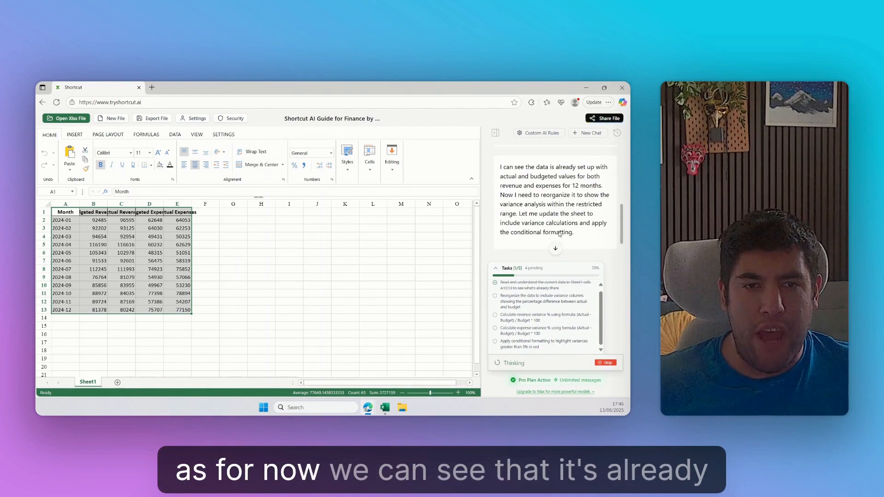
{"action": "scroll", "coordinate": [554, 222], "scroll_direction": "up", "scroll_amount": 3}
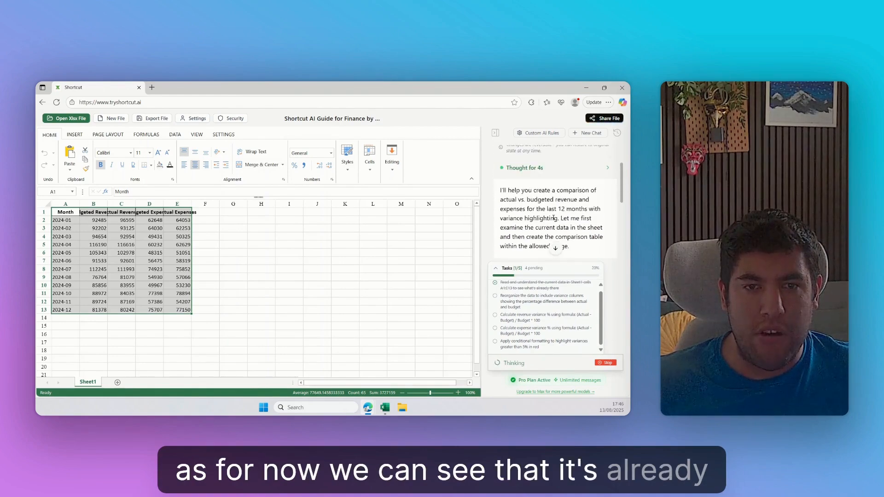
{"action": "scroll", "coordinate": [553, 216], "scroll_direction": "down", "scroll_amount": 2}
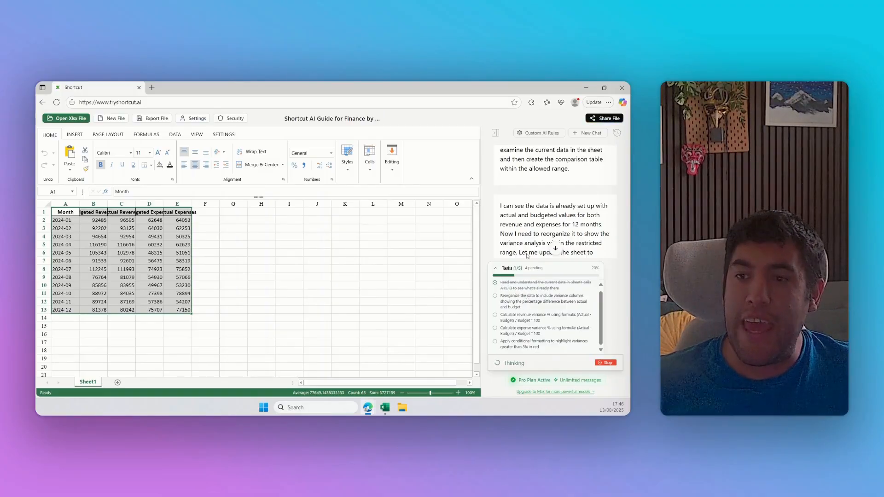
{"action": "scroll", "coordinate": [538, 214], "scroll_direction": "up", "scroll_amount": 10}
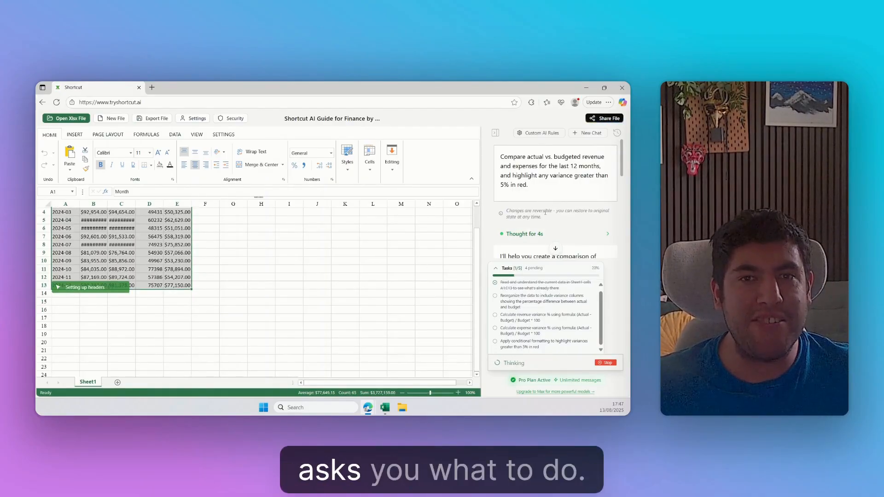
{"action": "scroll", "coordinate": [548, 214], "scroll_direction": "down", "scroll_amount": 2}
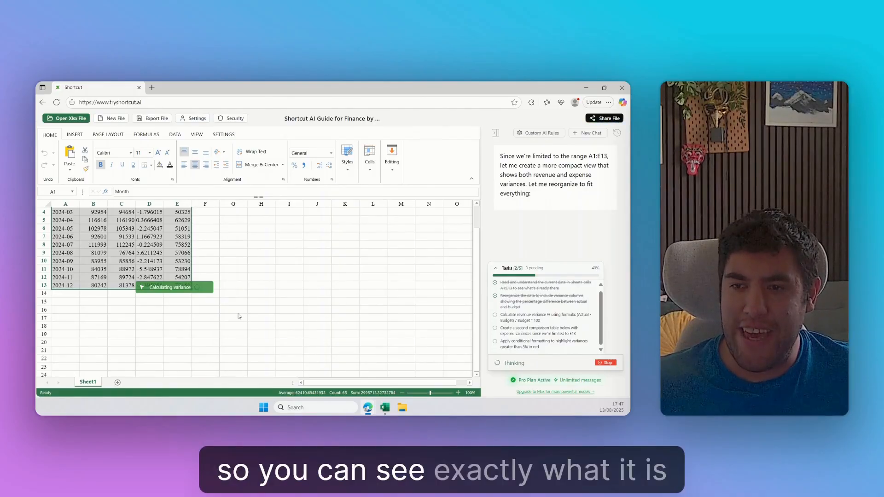
{"action": "scroll", "coordinate": [239, 317], "scroll_direction": "up", "scroll_amount": 1}
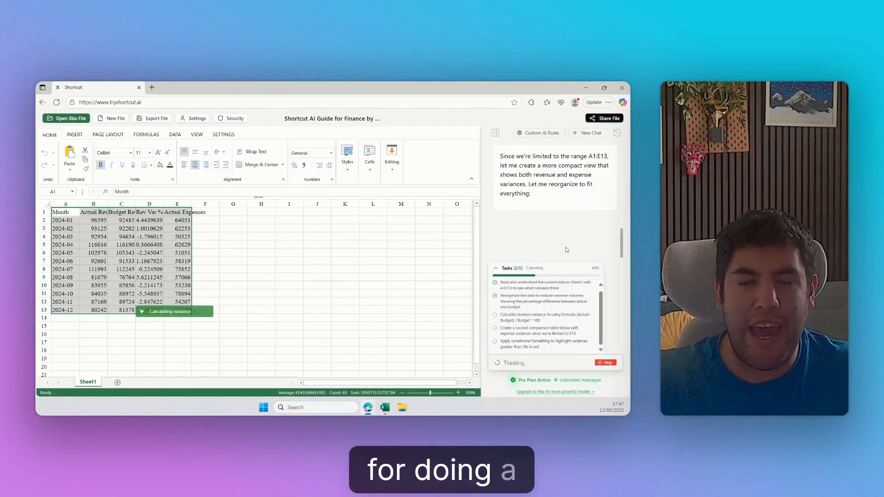
{"action": "scroll", "coordinate": [571, 230], "scroll_direction": "up", "scroll_amount": 8}
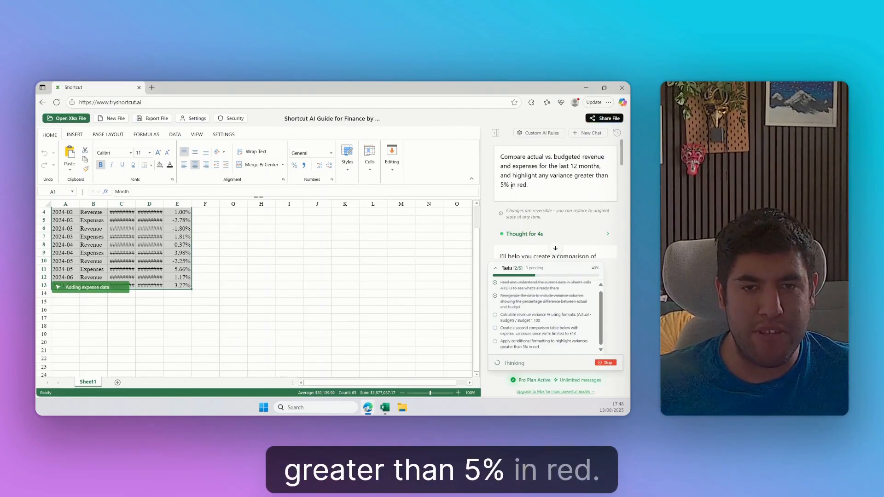
{"action": "scroll", "coordinate": [555, 230], "scroll_direction": "down", "scroll_amount": 10}
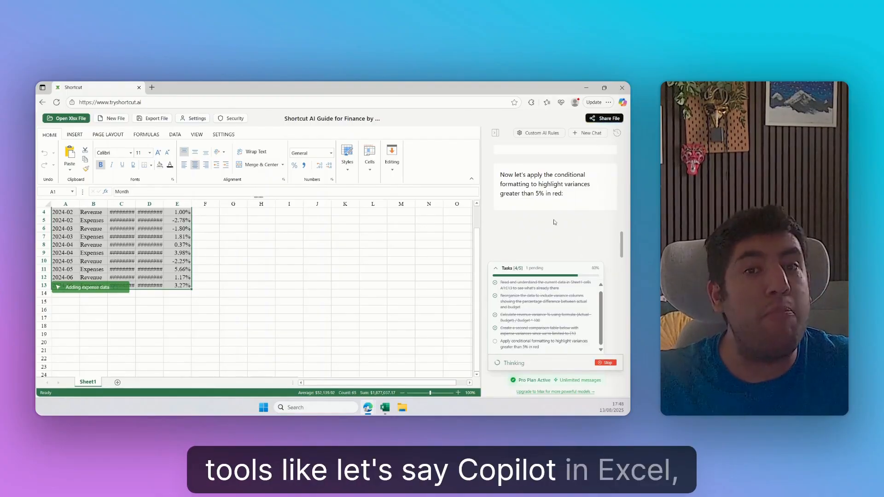
{"action": "scroll", "coordinate": [555, 223], "scroll_direction": "up", "scroll_amount": 5}
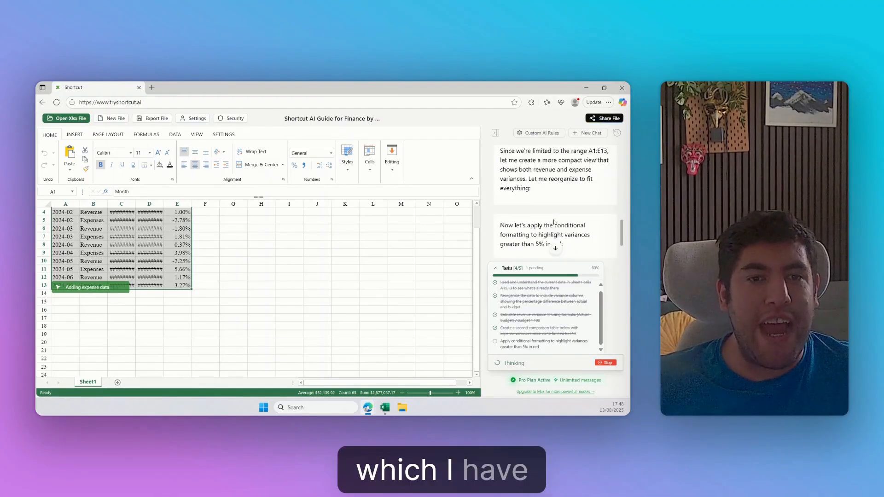
{"action": "scroll", "coordinate": [557, 222], "scroll_direction": "up", "scroll_amount": 5}
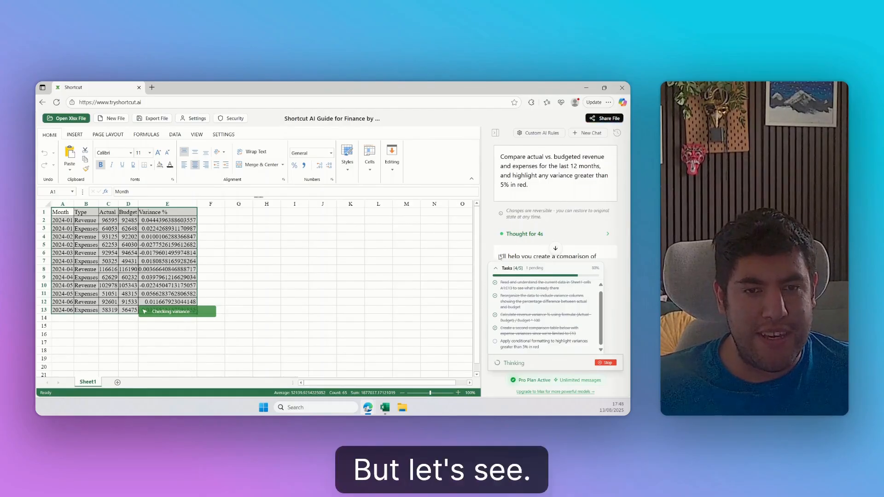
{"action": "scroll", "coordinate": [566, 221], "scroll_direction": "down", "scroll_amount": 10}
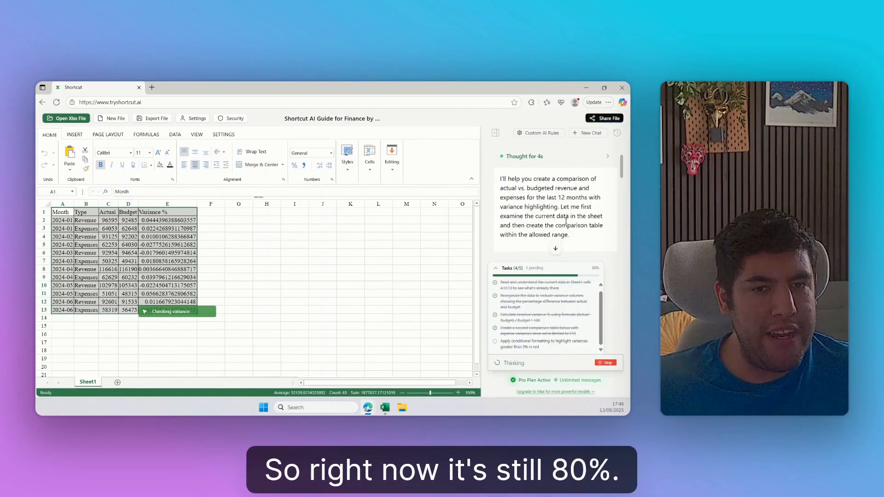
{"action": "scroll", "coordinate": [566, 221], "scroll_direction": "down", "scroll_amount": 2}
{"action": "scroll", "coordinate": [560, 225], "scroll_direction": "up", "scroll_amount": 4}
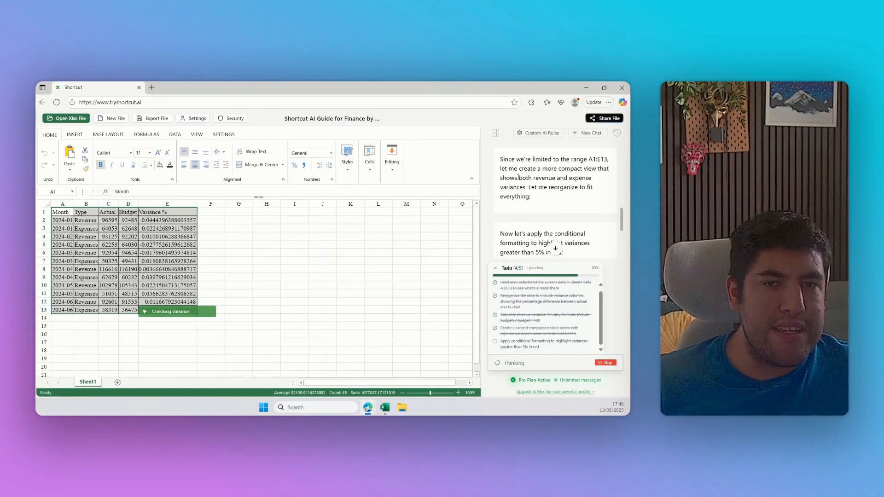
Step: Examine the AI's progress messages and its actual vs budget review summary in the chat while the variance analysis runs
{"action": "scroll", "coordinate": [540, 193], "scroll_direction": "down", "scroll_amount": 1}
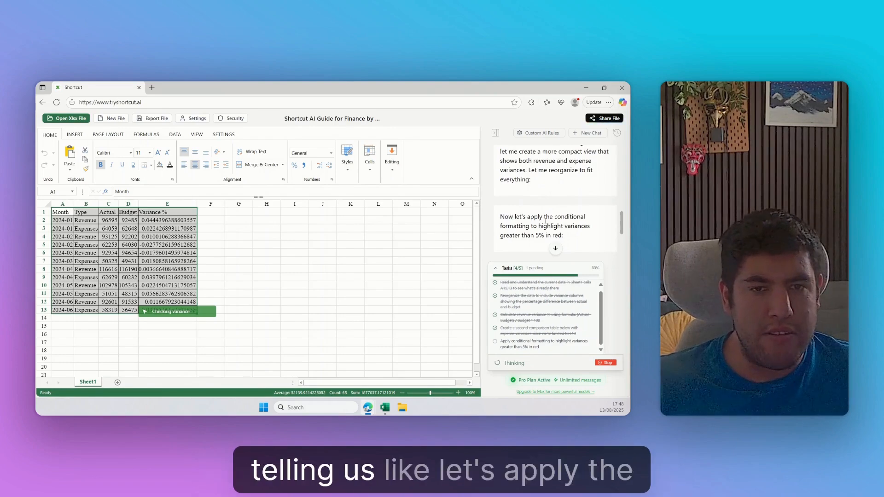
{"action": "scroll", "coordinate": [541, 225], "scroll_direction": "down", "scroll_amount": 3}
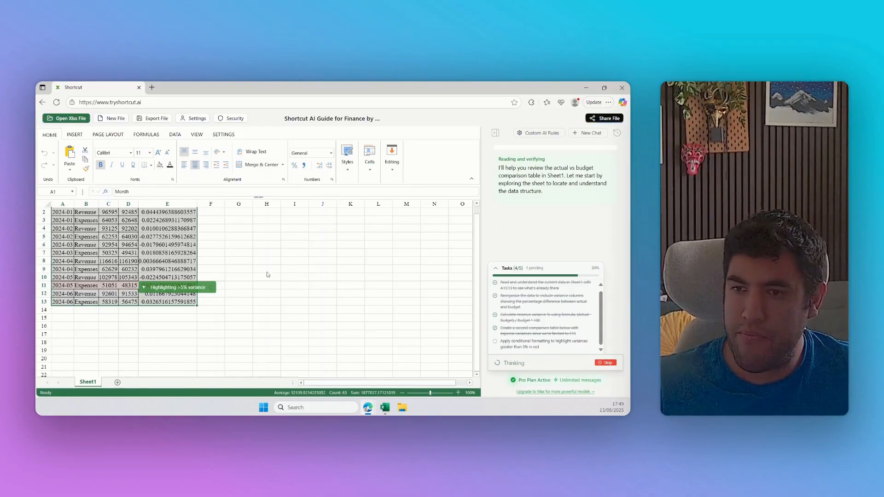
{"action": "scroll", "coordinate": [271, 275], "scroll_direction": "up", "scroll_amount": 1}
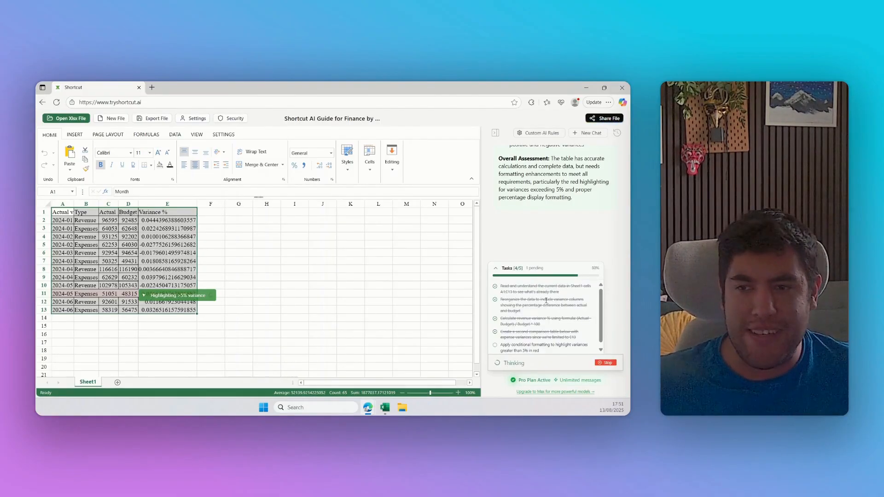
{"action": "scroll", "coordinate": [553, 220], "scroll_direction": "up", "scroll_amount": 2}
{"action": "scroll", "coordinate": [553, 220], "scroll_direction": "up", "scroll_amount": 5}
{"action": "scroll", "coordinate": [551, 196], "scroll_direction": "up", "scroll_amount": 8}
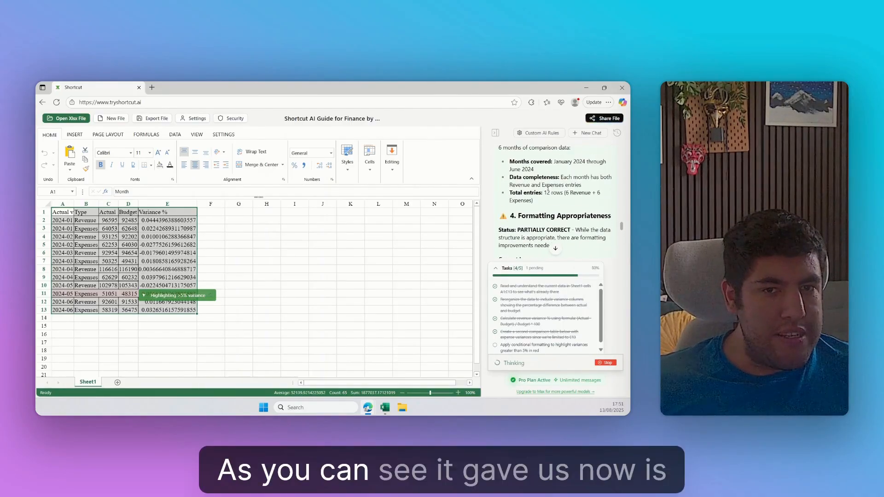
{"action": "scroll", "coordinate": [569, 196], "scroll_direction": "up", "scroll_amount": 10}
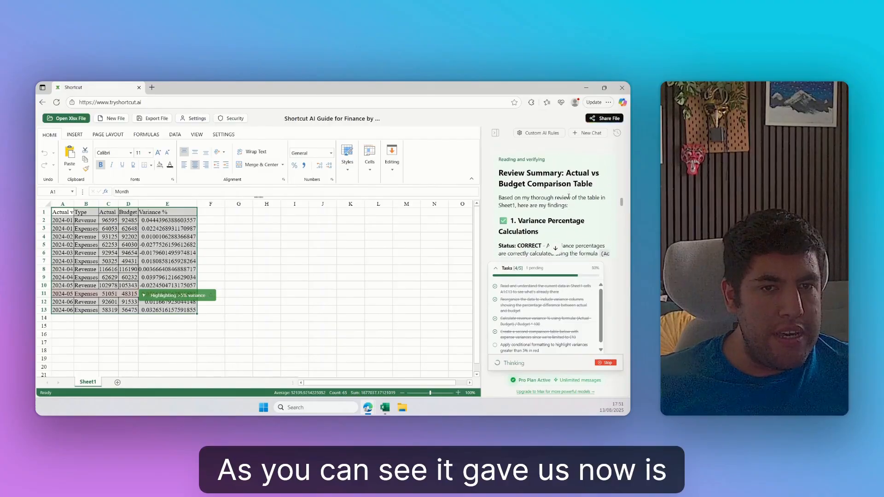
{"action": "scroll", "coordinate": [570, 198], "scroll_direction": "down", "scroll_amount": 3}
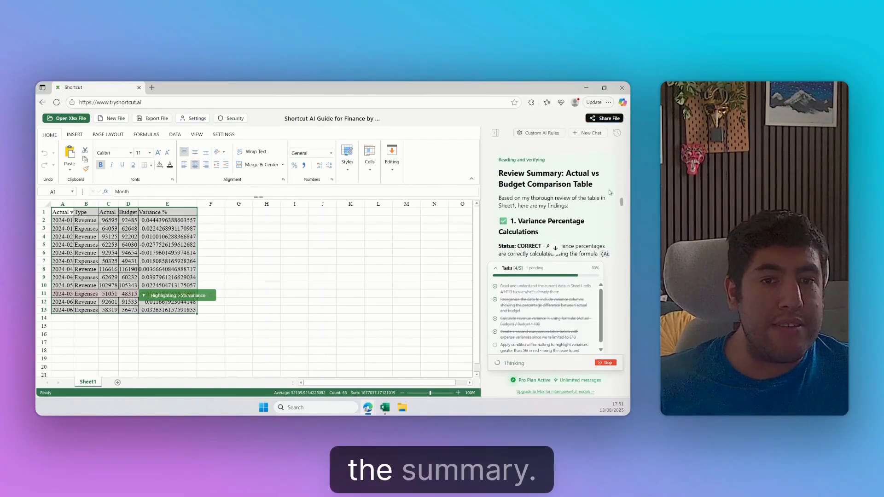
{"action": "scroll", "coordinate": [623, 206], "scroll_direction": "down", "scroll_amount": 1}
{"action": "left_click_drag", "start_coordinate": [623, 205], "coordinate": [627, 253]}
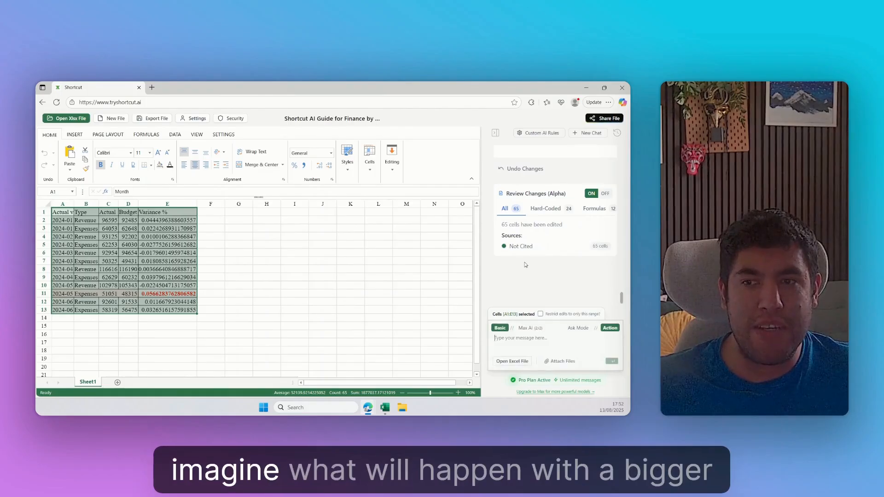
Step: Review the finished variance table on Sheet1 and inspect the formula behind the red-highlighted variance in cell E11
{"action": "left_click", "coordinate": [295, 279]}
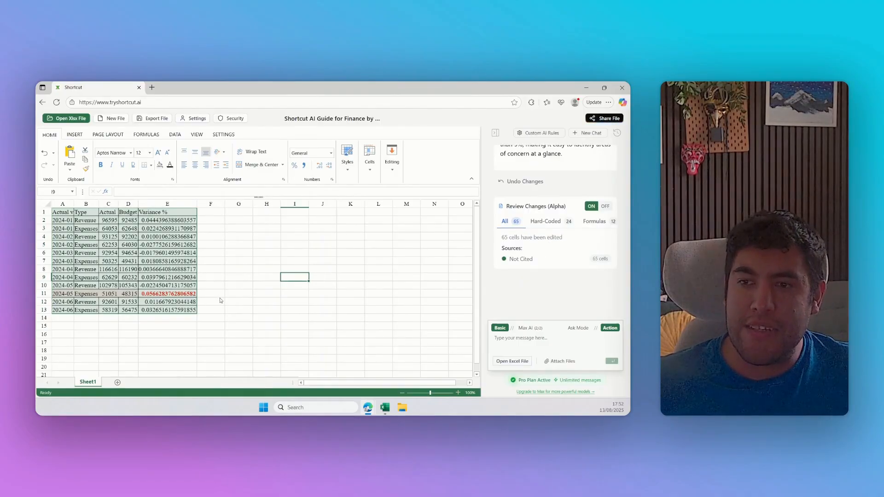
{"action": "left_click_drag", "start_coordinate": [66, 216], "coordinate": [180, 309]}
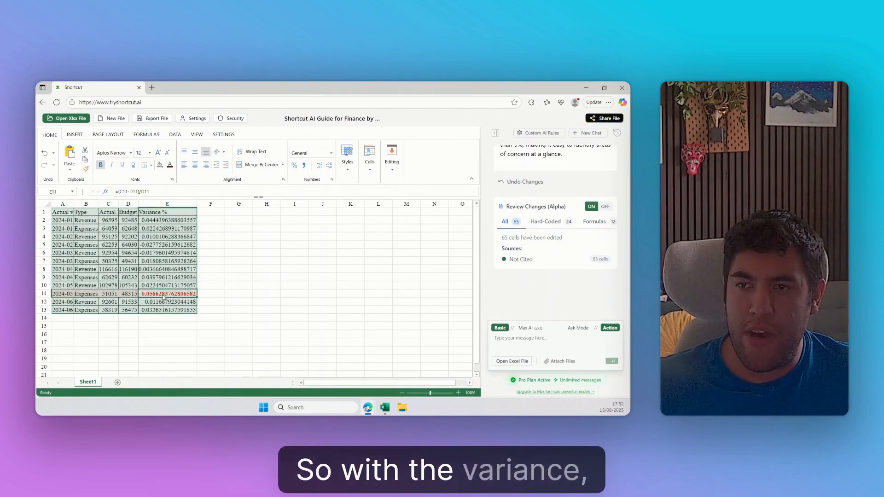
{"action": "left_click", "coordinate": [160, 191]}
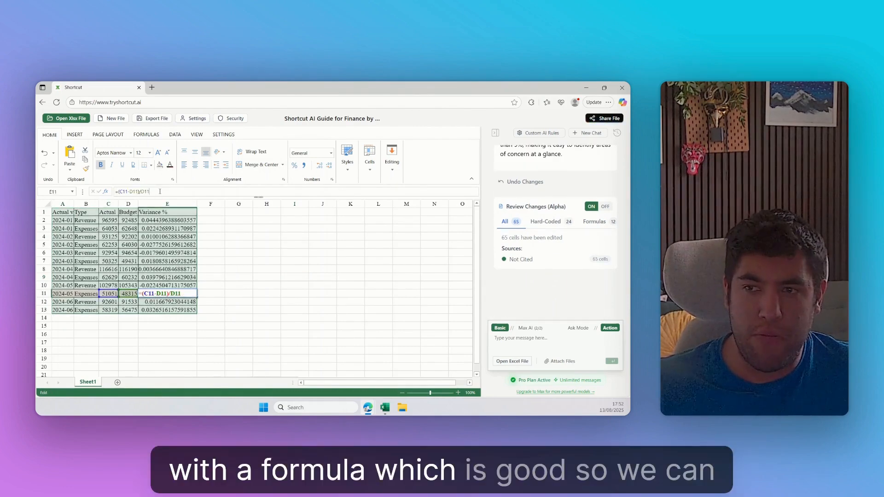
{"action": "key", "text": "Escape"}
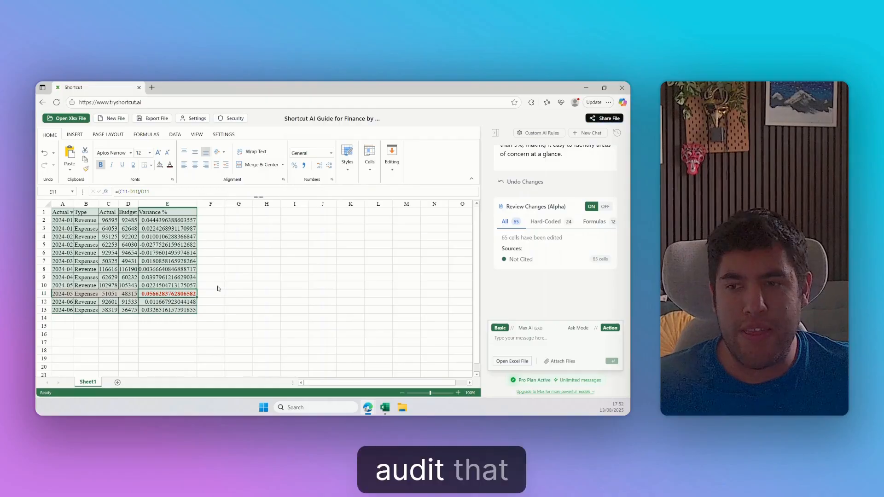
{"action": "left_click_drag", "start_coordinate": [169, 296], "coordinate": [57, 296]}
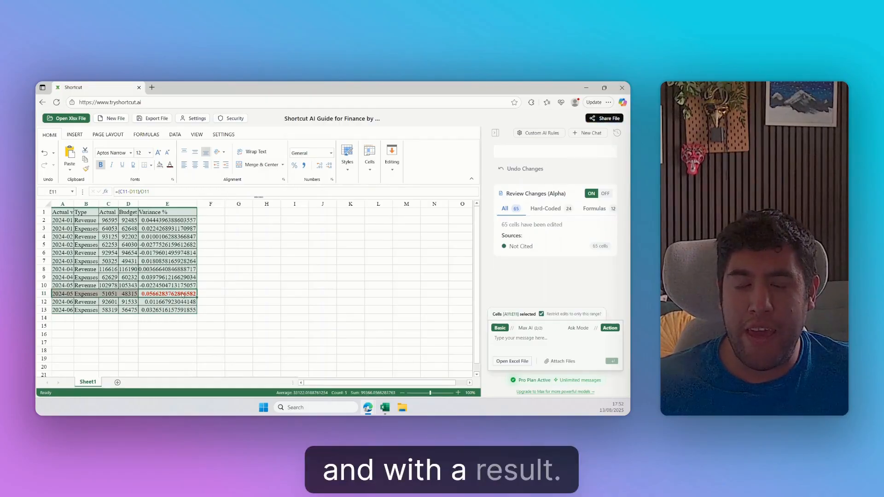
Step: Add a second sheet in Shortcut, and switch to the Excel workbook to review the Rolling Forecast Update prompt and sheet 2 data
{"action": "left_click", "coordinate": [117, 382]}
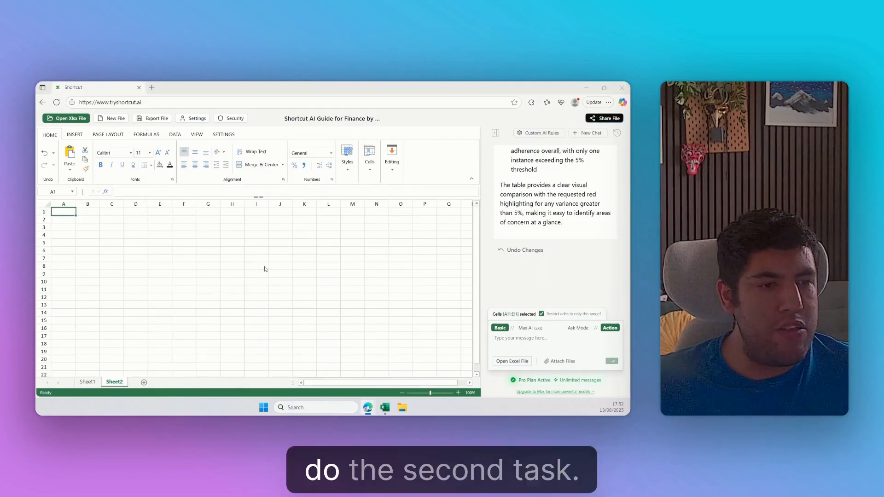
{"action": "key", "text": "alt+Tab"}
{"action": "left_click", "coordinate": [144, 316]}
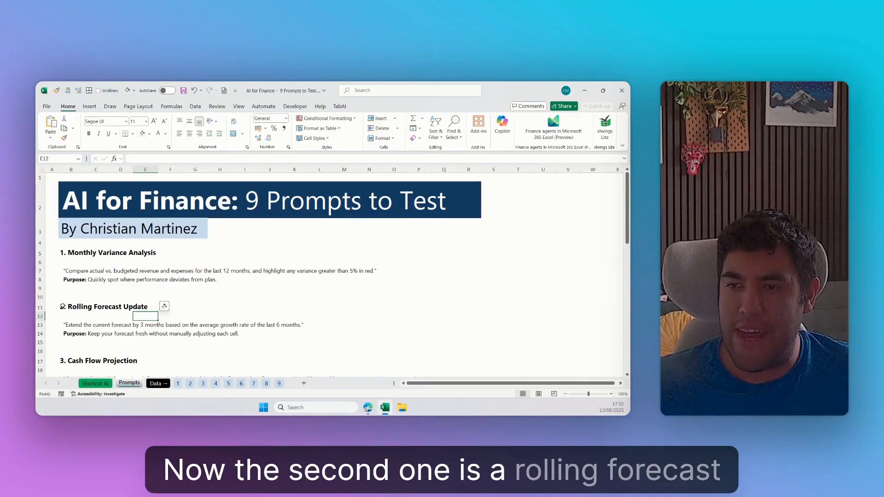
{"action": "left_click", "coordinate": [62, 307]}
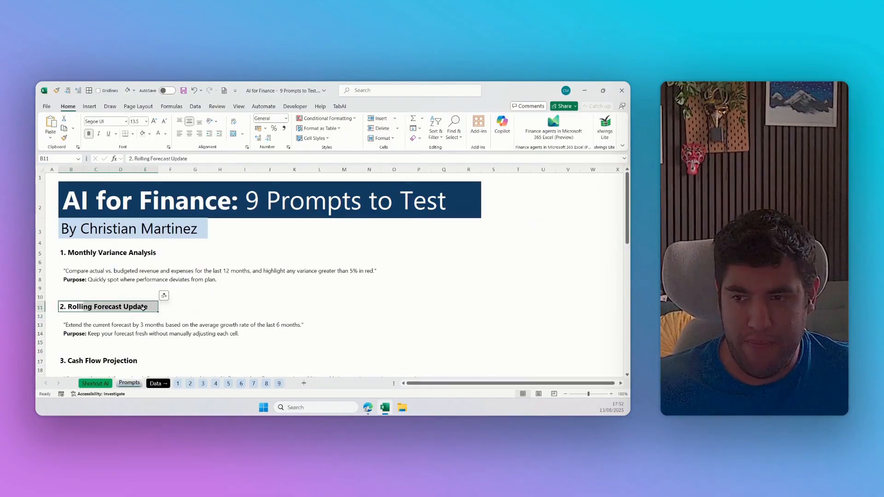
{"action": "left_click", "coordinate": [74, 326]}
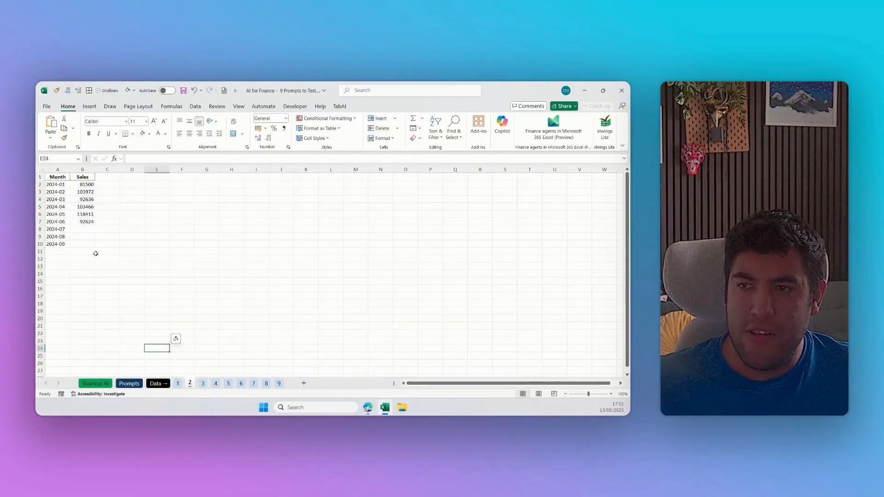
Step: Copy the Month and Sales table A1:B10 from Excel sheet 2 into Shortcut's Sheet2, starting at cell A1
{"action": "left_click_drag", "start_coordinate": [59, 178], "coordinate": [84, 241]}
{"action": "key", "text": "ctrl+c"}
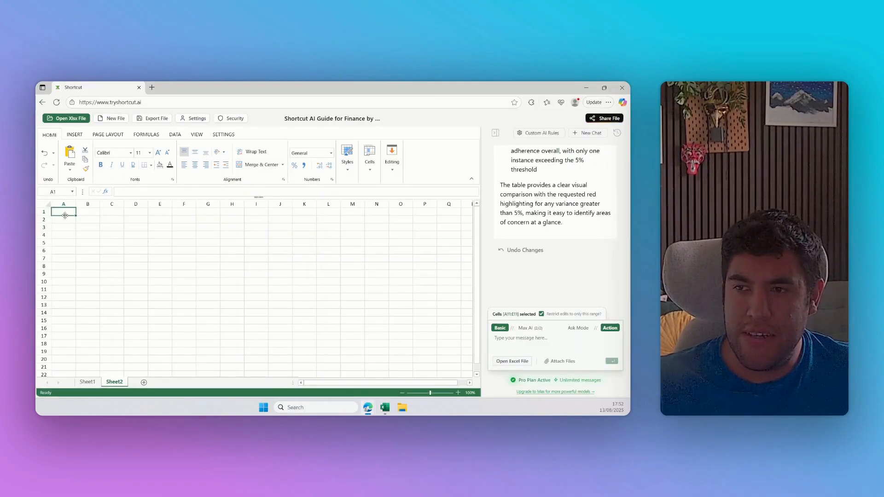
{"action": "key", "text": "ctrl+v"}
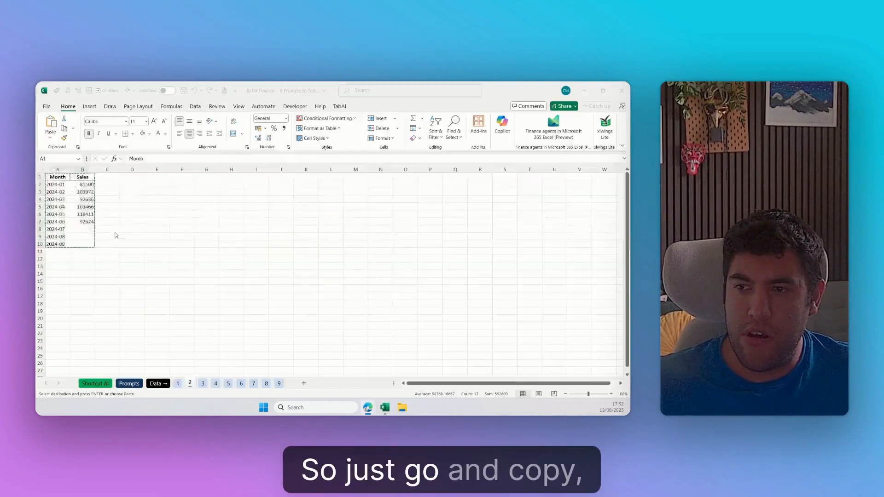
Step: Copy the Rolling Forecast Update prompt text, without its quotation marks, from Excel's Prompts sheet and send it in the Shortcut chat
{"action": "left_click", "coordinate": [129, 383]}
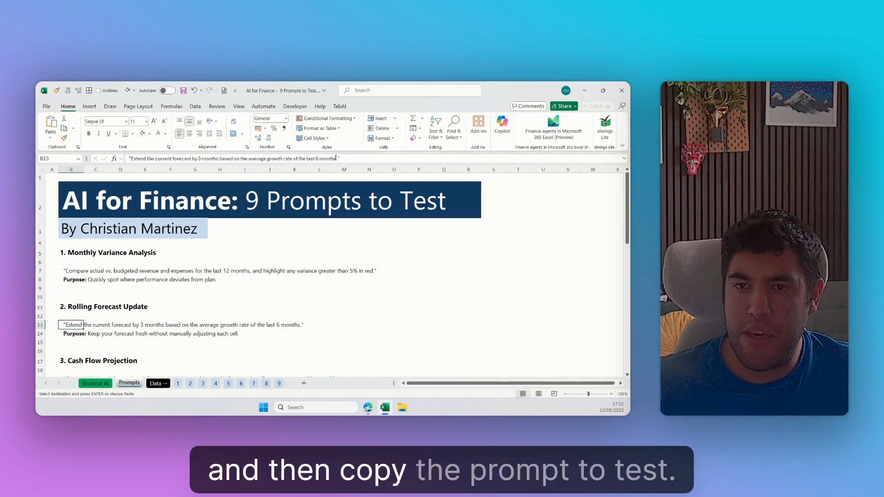
{"action": "left_click_drag", "start_coordinate": [339, 158], "coordinate": [196, 159]}
{"action": "left_click_drag", "start_coordinate": [136, 160], "coordinate": [139, 162]}
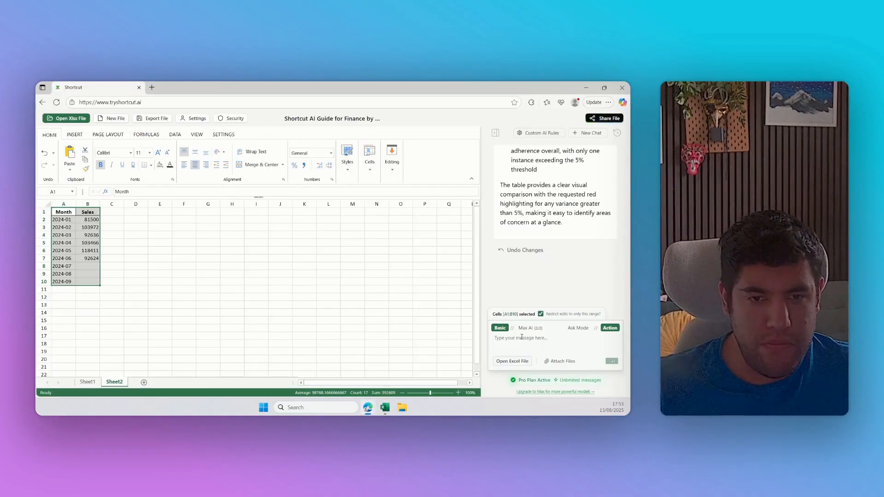
{"action": "left_click", "coordinate": [184, 259]}
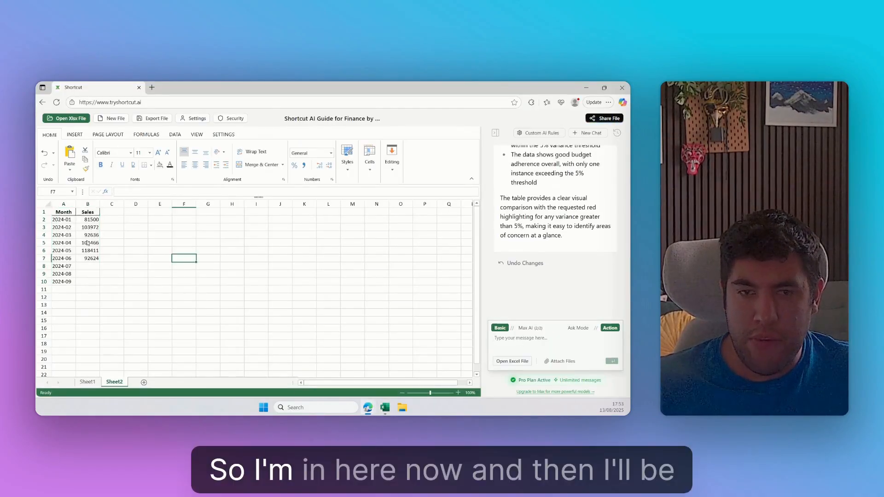
{"action": "key", "text": "ctrl+v"}
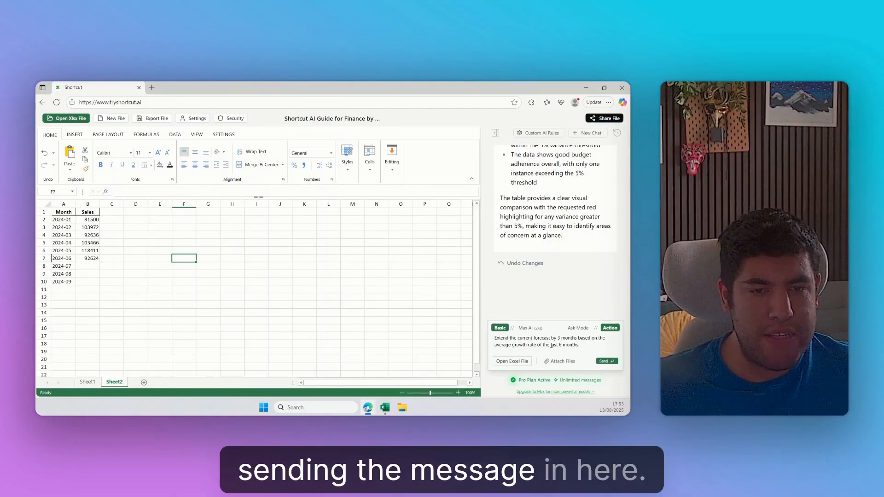
{"action": "key", "text": "Return"}
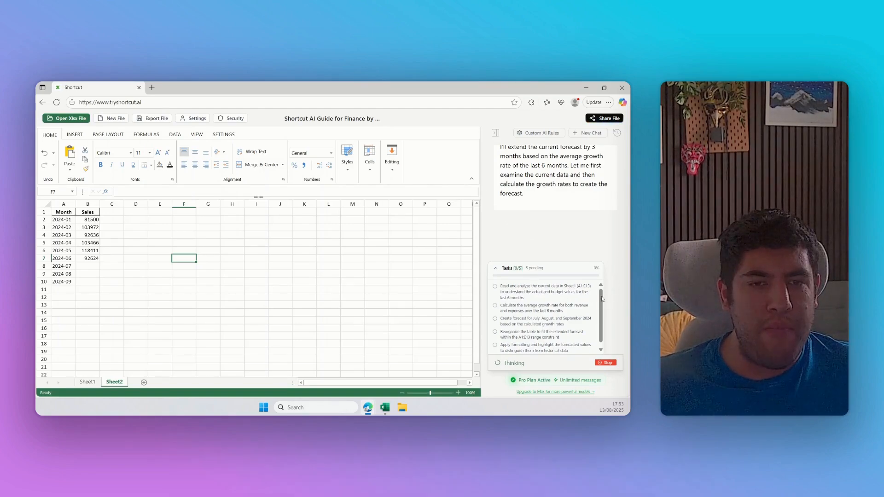
Step: Examine the AI's task list, the chat messages and the Sheet2 sales table while the rolling forecast runs
{"action": "scroll", "coordinate": [601, 308], "scroll_direction": "down", "scroll_amount": 1}
{"action": "scroll", "coordinate": [532, 304], "scroll_direction": "up", "scroll_amount": 1}
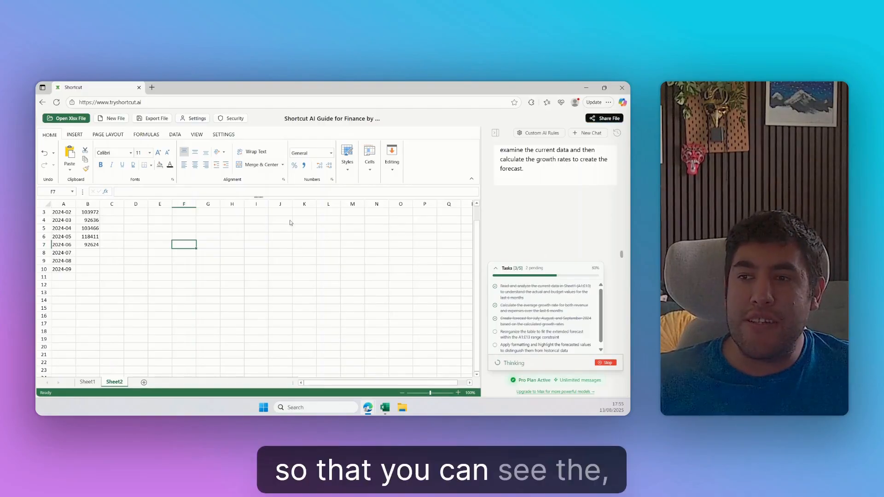
{"action": "scroll", "coordinate": [115, 246], "scroll_direction": "up", "scroll_amount": 1}
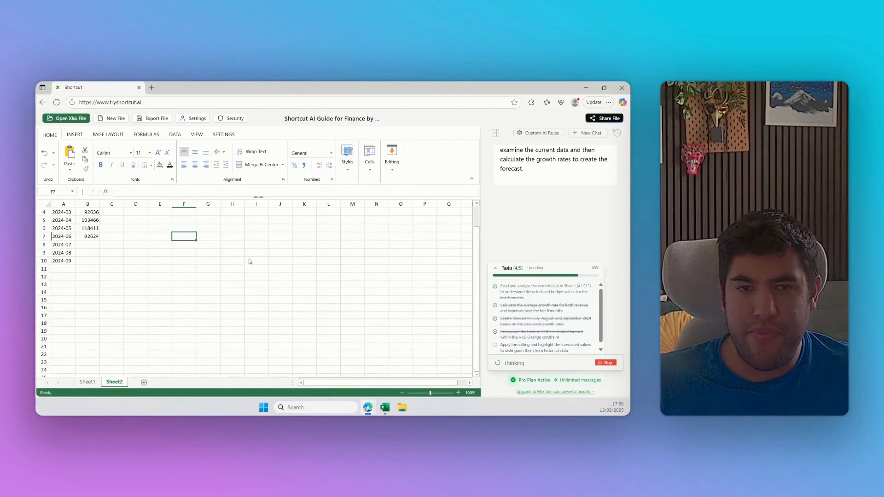
{"action": "scroll", "coordinate": [554, 220], "scroll_direction": "up", "scroll_amount": 5}
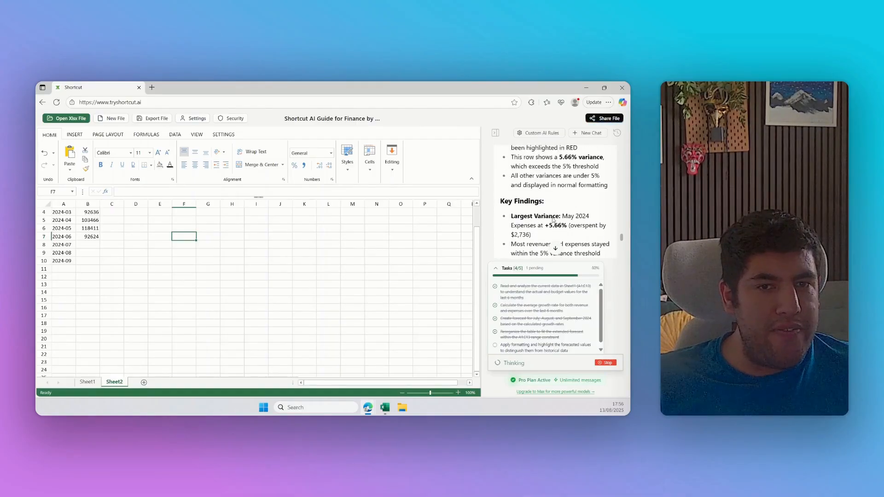
{"action": "scroll", "coordinate": [550, 207], "scroll_direction": "down", "scroll_amount": 5}
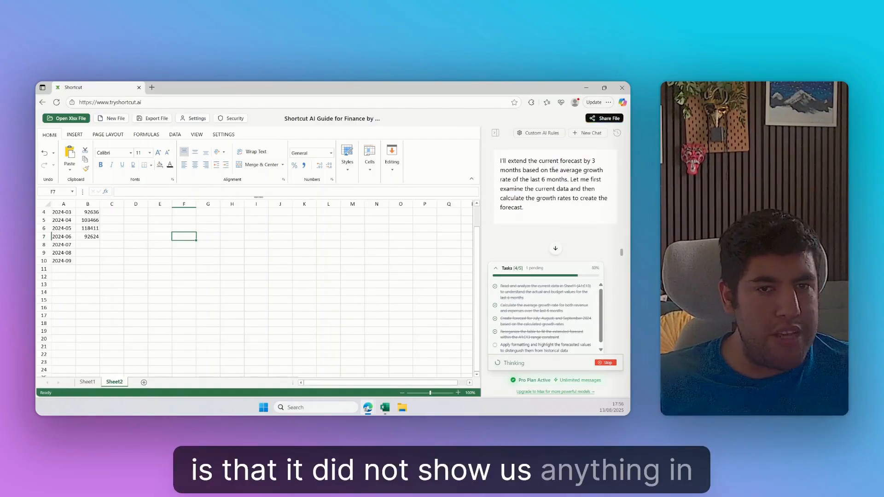
{"action": "scroll", "coordinate": [551, 258], "scroll_direction": "down", "scroll_amount": 2}
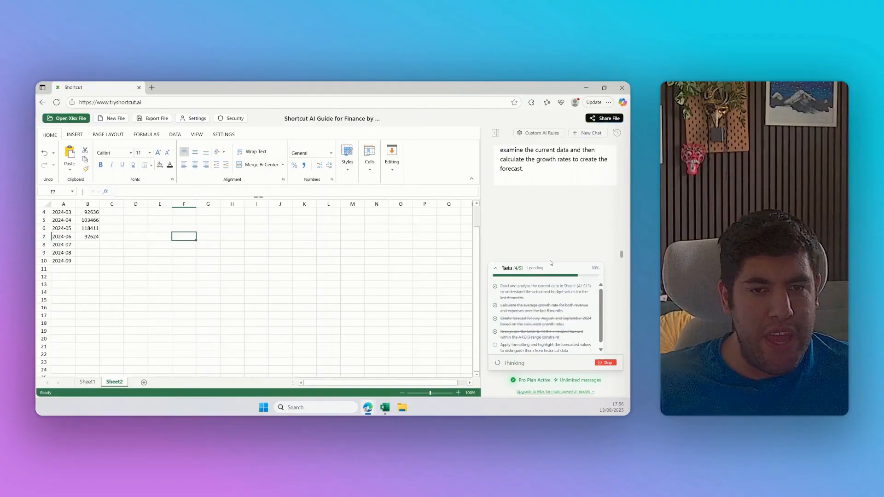
{"action": "left_click", "coordinate": [495, 268]}
{"action": "left_click", "coordinate": [506, 342]}
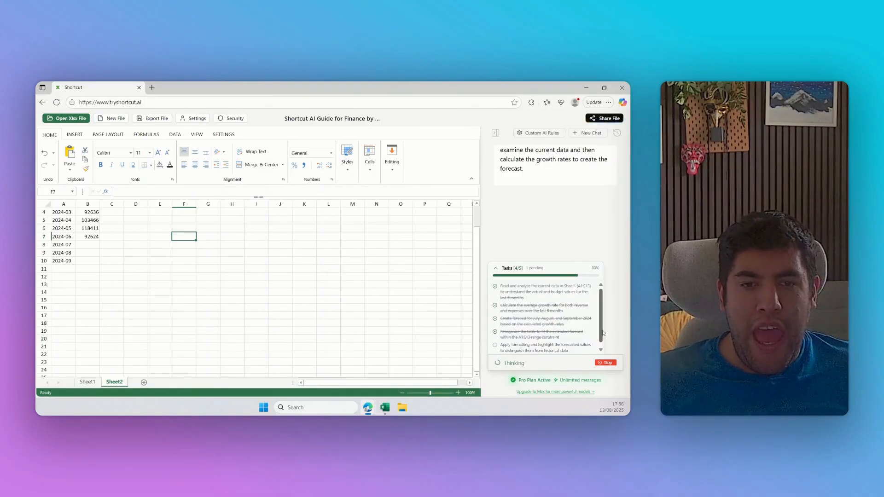
{"action": "scroll", "coordinate": [171, 301], "scroll_direction": "up", "scroll_amount": 1}
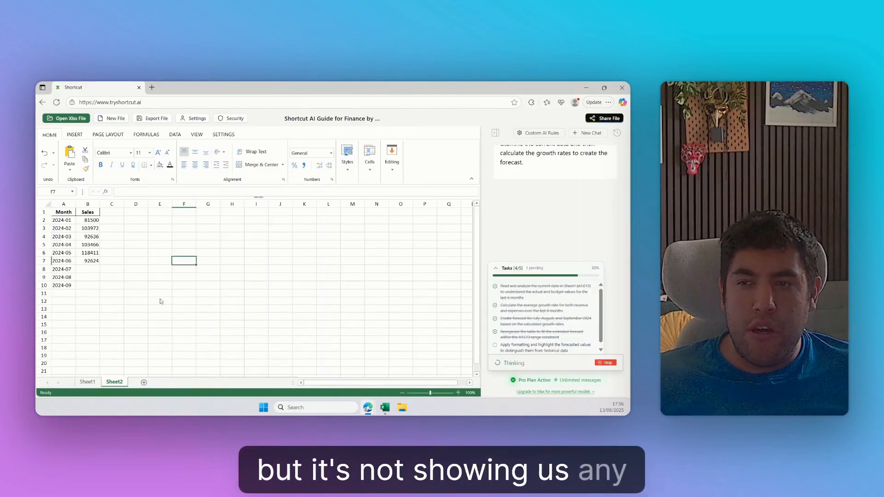
{"action": "scroll", "coordinate": [522, 217], "scroll_direction": "up", "scroll_amount": 3}
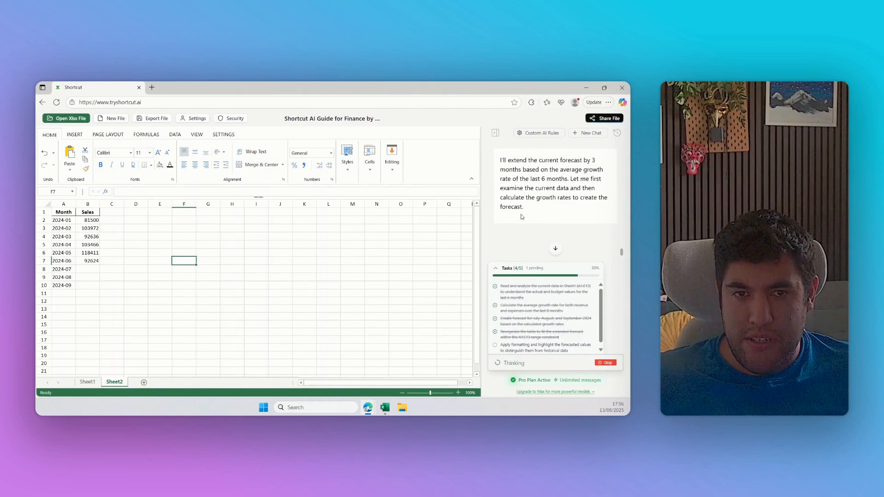
{"action": "scroll", "coordinate": [538, 220], "scroll_direction": "down", "scroll_amount": 1}
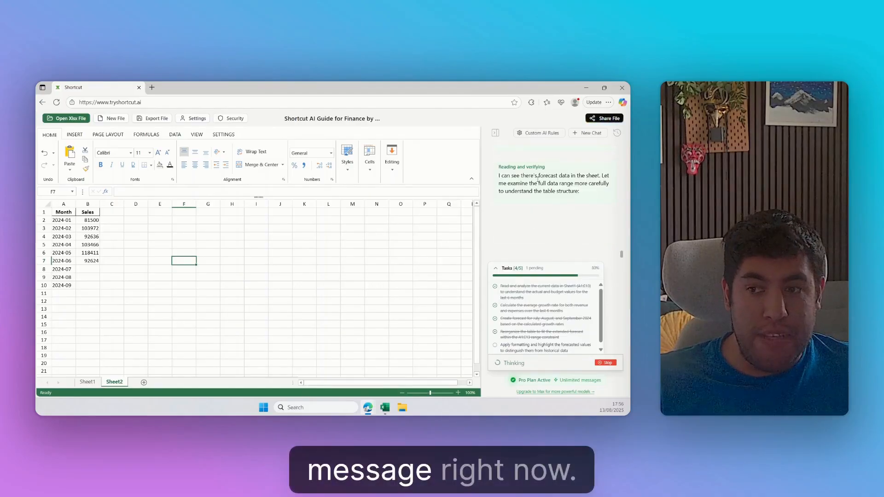
{"action": "scroll", "coordinate": [562, 294], "scroll_direction": "down", "scroll_amount": 1}
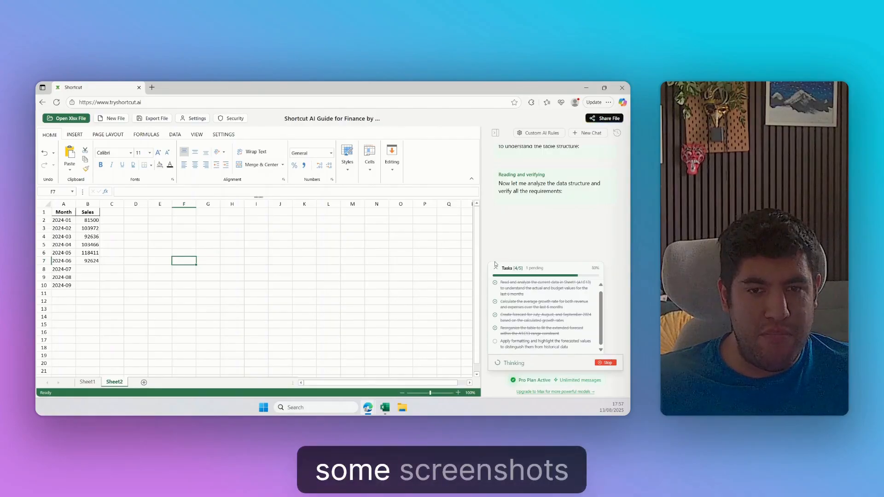
Step: Capture a screenshot of Shortcut's task list, paste it at B32 of Excel's Shortcut AI sheet, and return to Shortcut
{"action": "key", "text": "super+shift+s"}
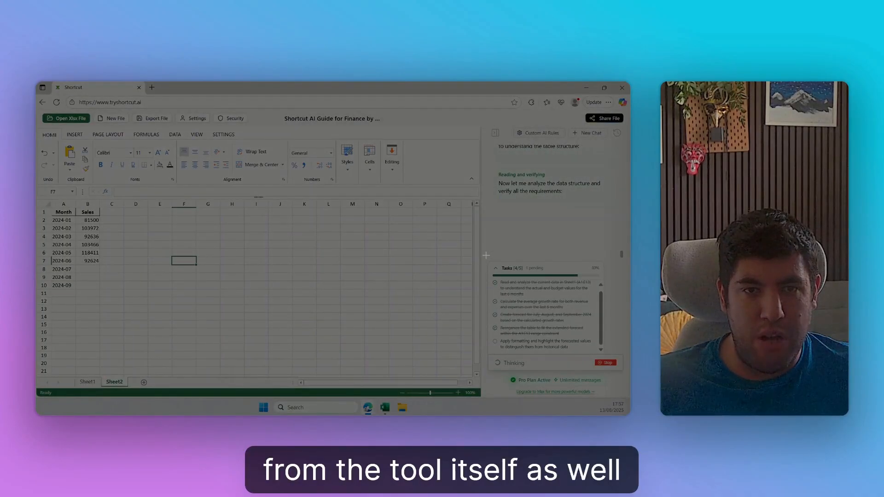
{"action": "left_click_drag", "start_coordinate": [485, 255], "coordinate": [626, 387]}
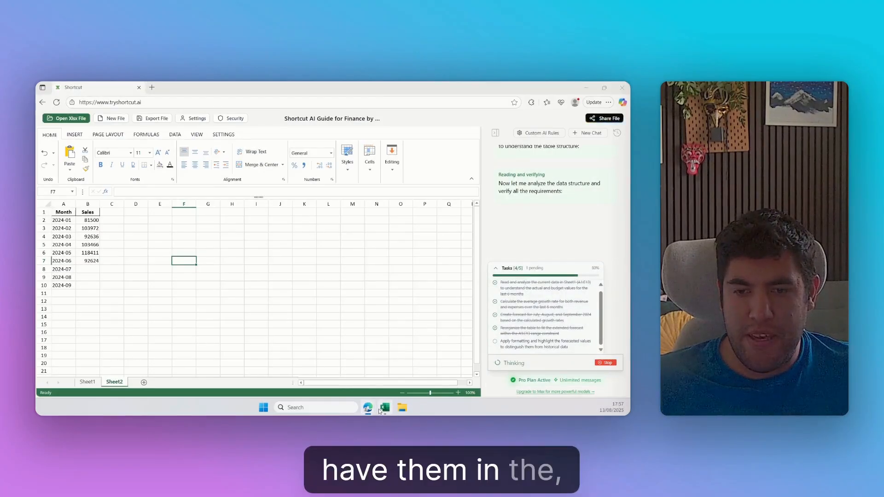
{"action": "mouse_move", "coordinate": [385, 407]}
{"action": "left_click", "coordinate": [379, 373]}
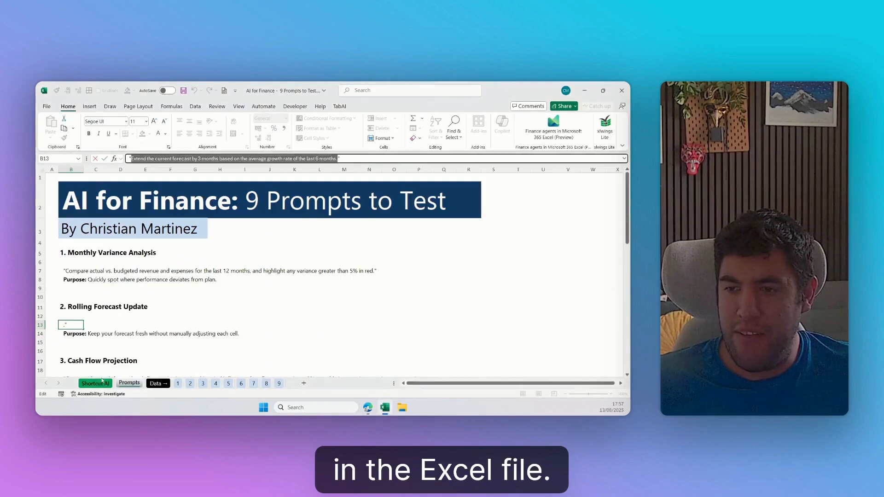
{"action": "left_click", "coordinate": [95, 383]}
{"action": "scroll", "coordinate": [122, 323], "scroll_direction": "down", "scroll_amount": 5}
{"action": "left_click", "coordinate": [73, 273]}
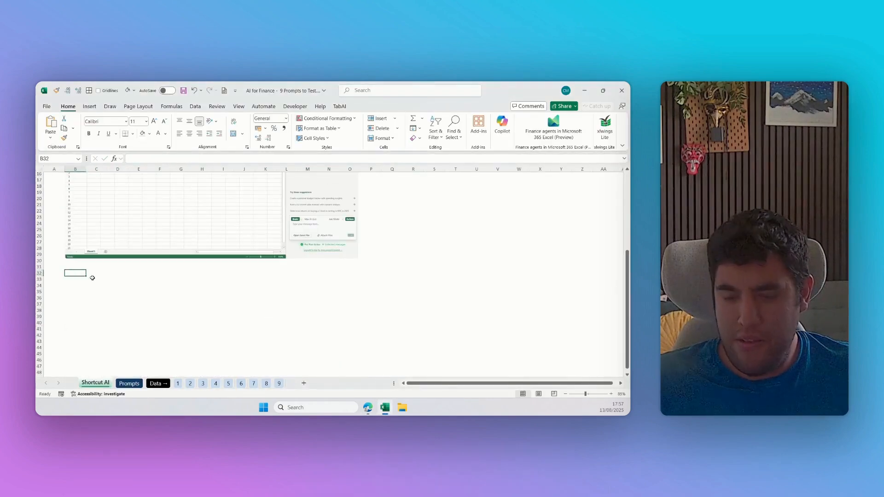
{"action": "key", "text": "ctrl+v"}
{"action": "left_click", "coordinate": [256, 347]}
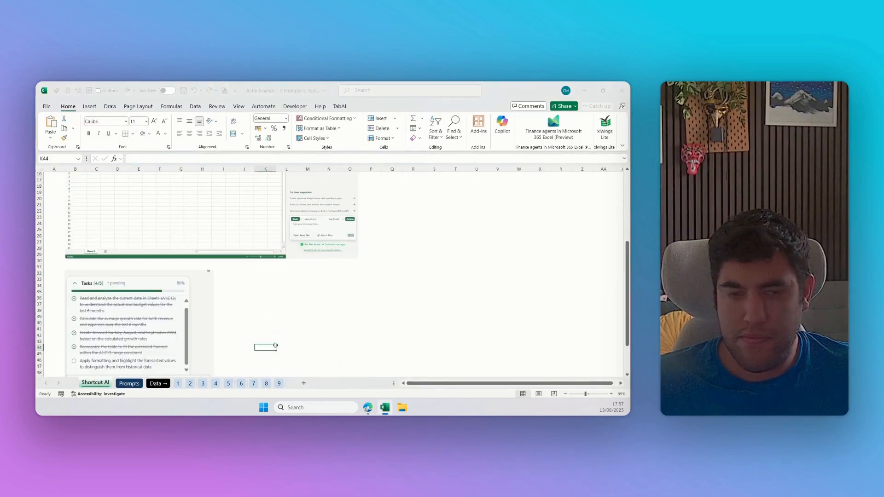
{"action": "key", "text": "alt+Tab"}
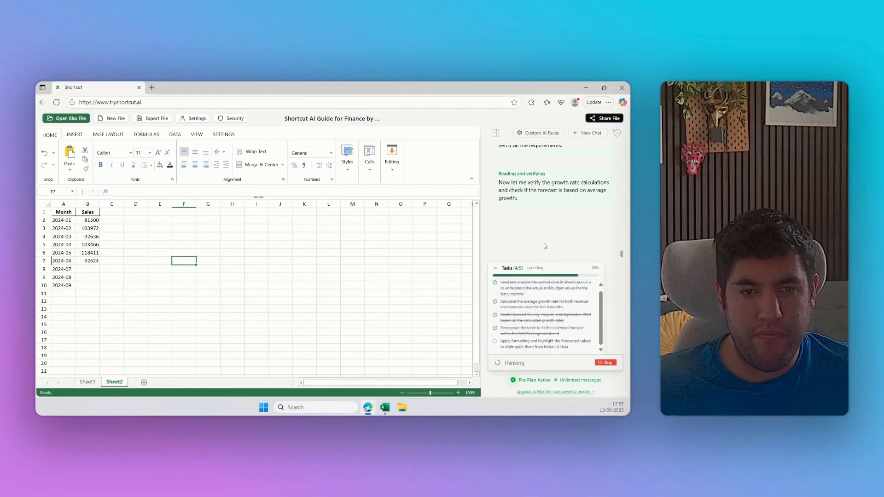
{"action": "scroll", "coordinate": [545, 246], "scroll_direction": "down", "scroll_amount": 3}
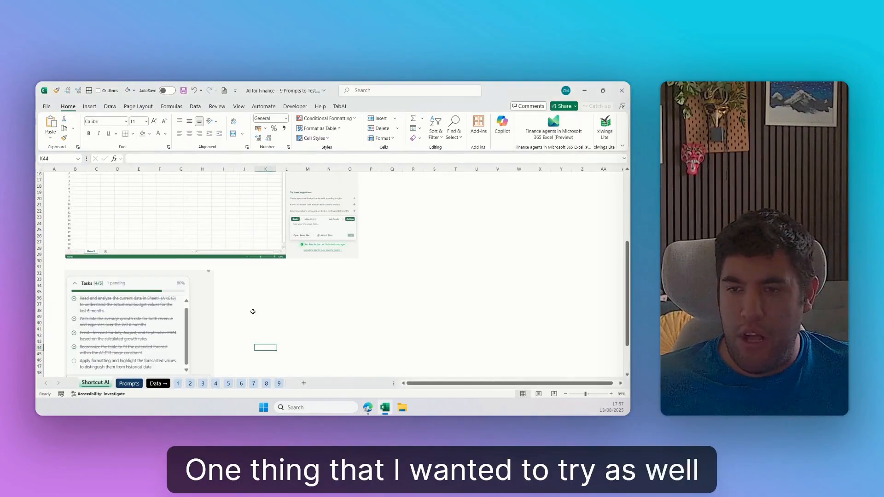
Step: Copy the monthly cash inflows and outflows table A1:C13 from Excel sheet 3 into a new third sheet in Shortcut
{"action": "left_click", "coordinate": [203, 383]}
{"action": "left_click_drag", "start_coordinate": [58, 176], "coordinate": [106, 265]}
{"action": "key", "text": "ctrl+c"}
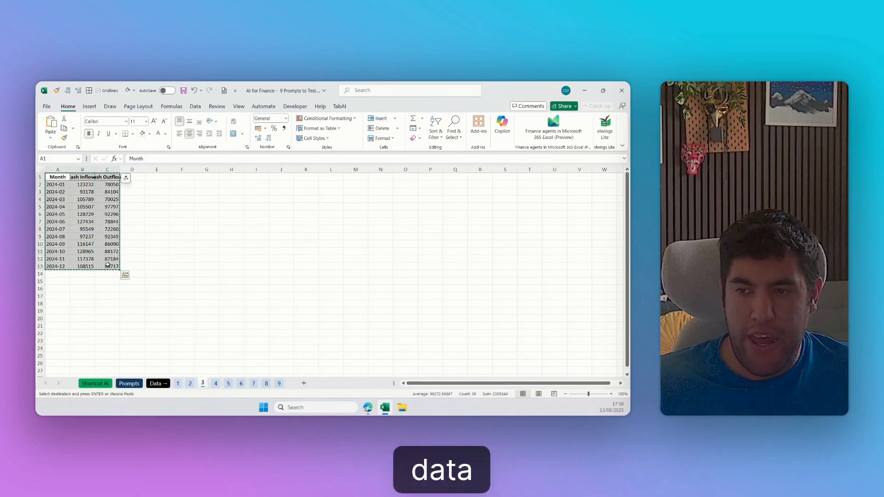
{"action": "key", "text": "alt+Tab"}
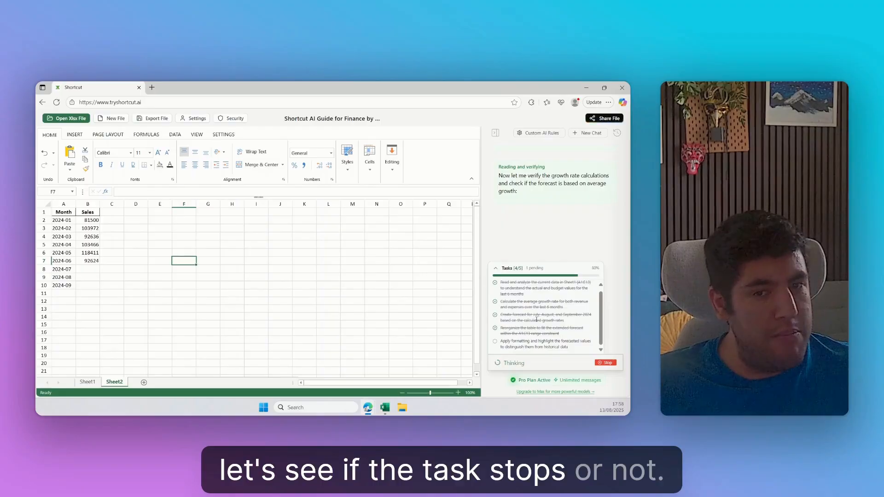
{"action": "left_click", "coordinate": [144, 383]}
{"action": "key", "text": "ctrl+v"}
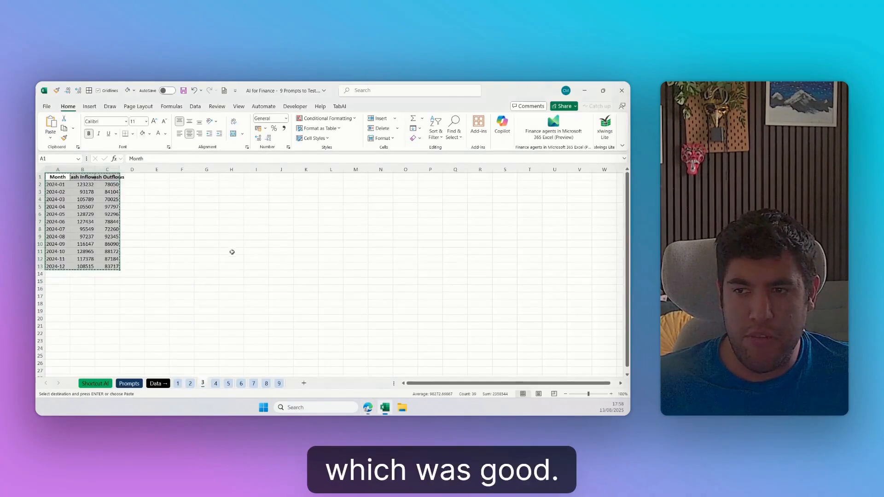
Step: Select the Cash Flow Projection prompt text in B19 of Excel's Prompts sheet, leaving out the quotation marks
{"action": "scroll", "coordinate": [142, 317], "scroll_direction": "down", "scroll_amount": 1}
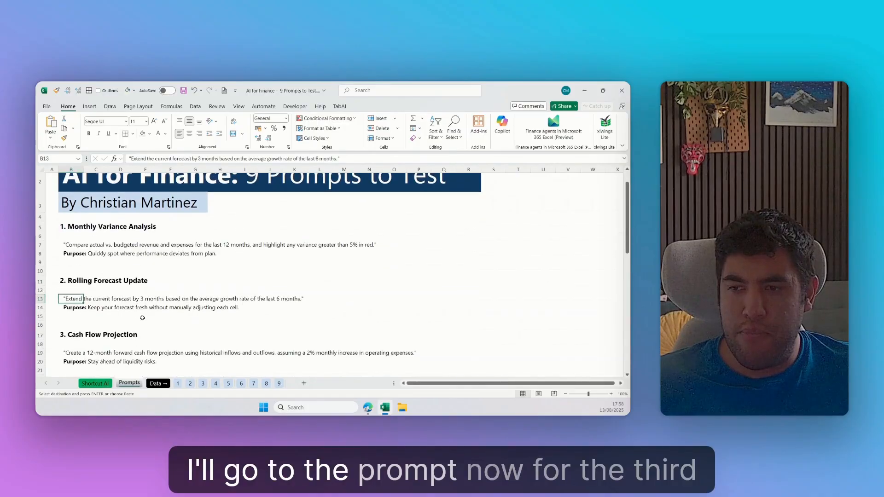
{"action": "scroll", "coordinate": [142, 318], "scroll_direction": "down", "scroll_amount": 1}
{"action": "left_click", "coordinate": [75, 326]}
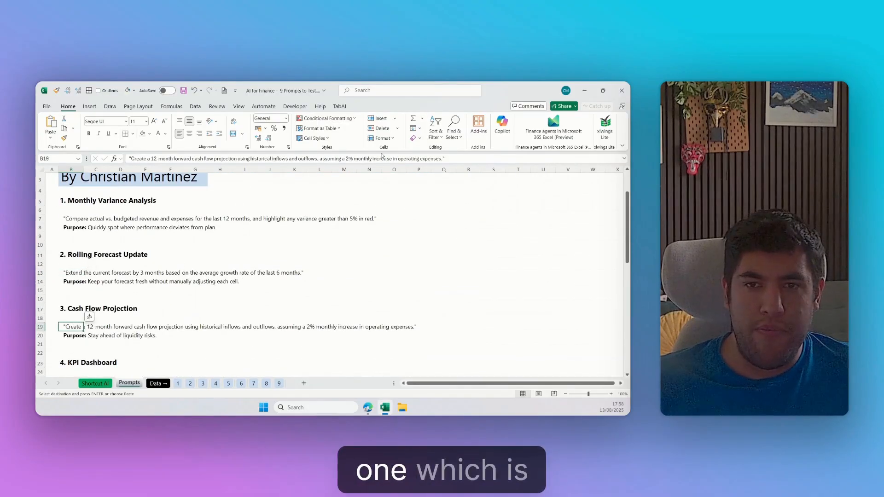
{"action": "left_click_drag", "start_coordinate": [442, 158], "coordinate": [255, 168]}
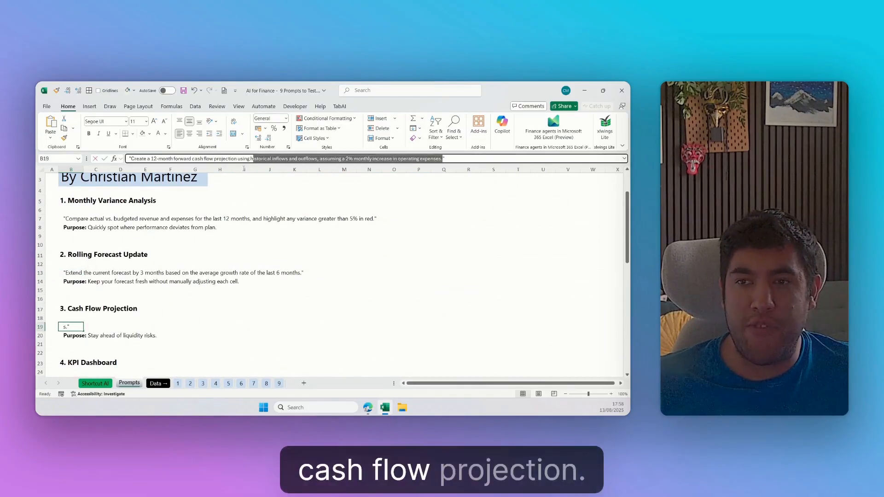
{"action": "left_click_drag", "start_coordinate": [196, 168], "coordinate": [132, 163]}
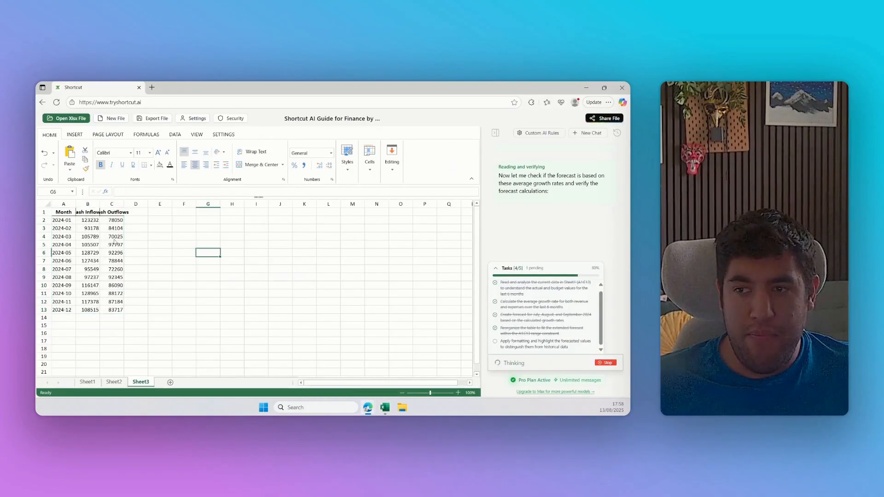
Step: Review the cash flow table in Shortcut's Sheet3, including its month range, and check the Sheet2 sales data
{"action": "left_click_drag", "start_coordinate": [65, 213], "coordinate": [116, 313]}
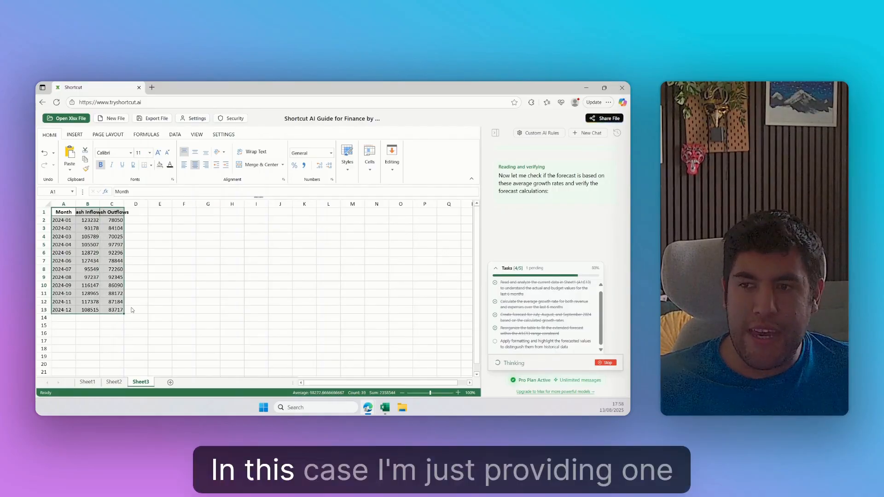
{"action": "left_click_drag", "start_coordinate": [64, 220], "coordinate": [70, 311]}
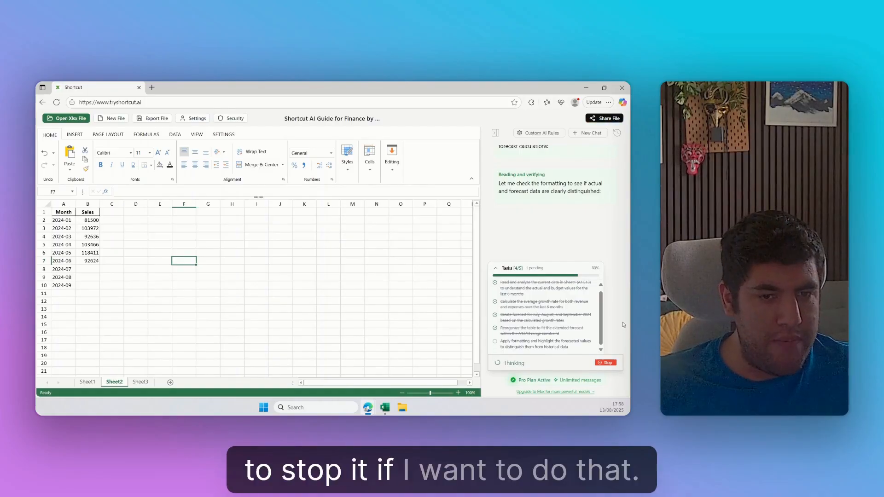
{"action": "left_click", "coordinate": [87, 262]}
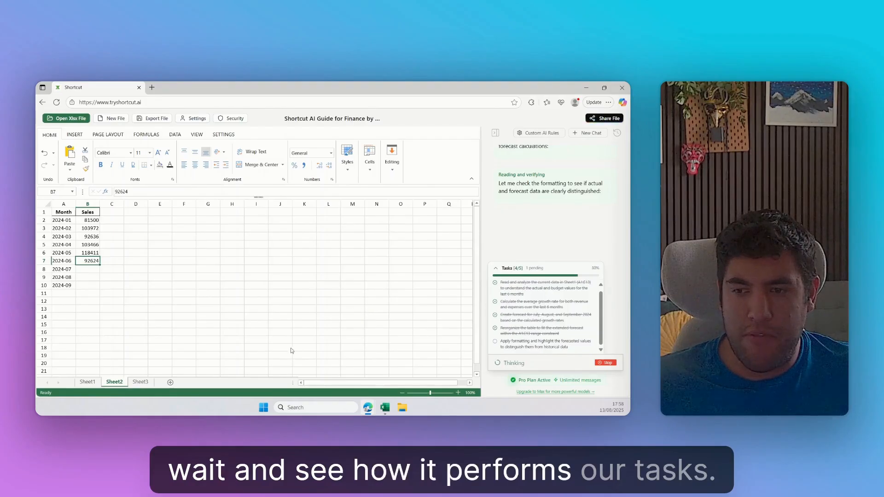
Step: Add Sheet4 and Sheet5 in Shortcut and copy the KPI table A1:E13 from Excel sheet 4 into Sheet4
{"action": "left_click", "coordinate": [170, 382]}
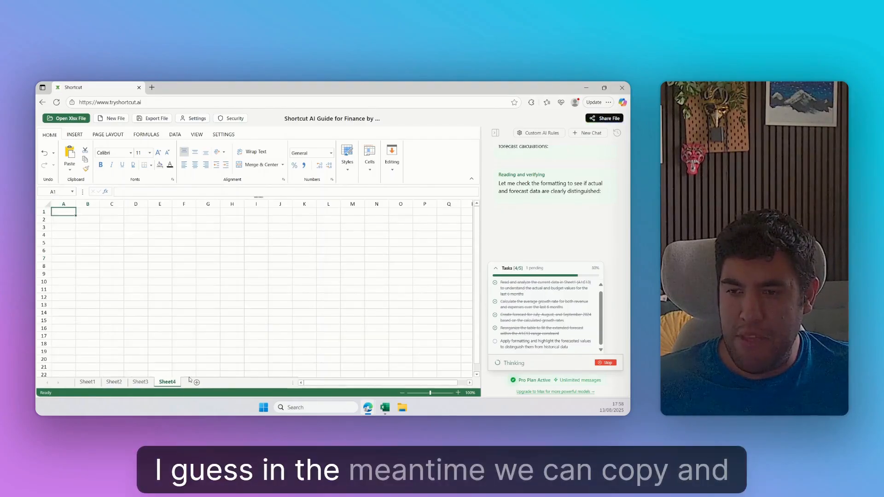
{"action": "left_click", "coordinate": [196, 382]}
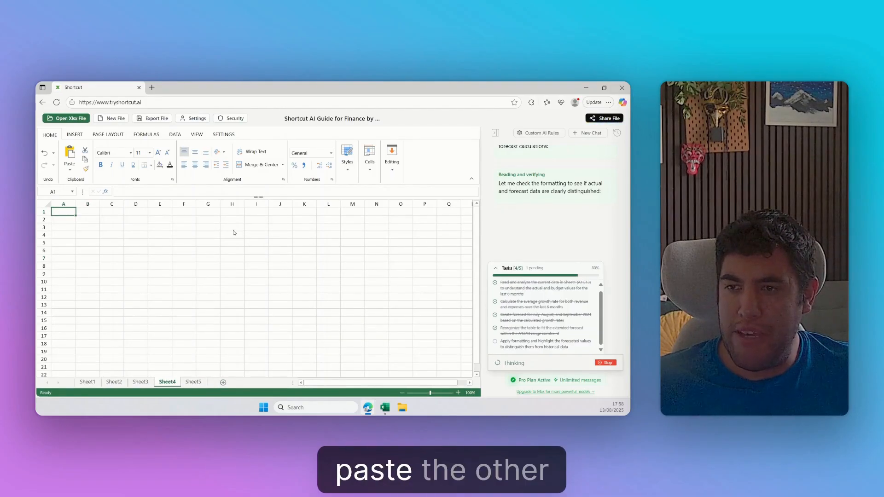
{"action": "key", "text": "alt+Tab"}
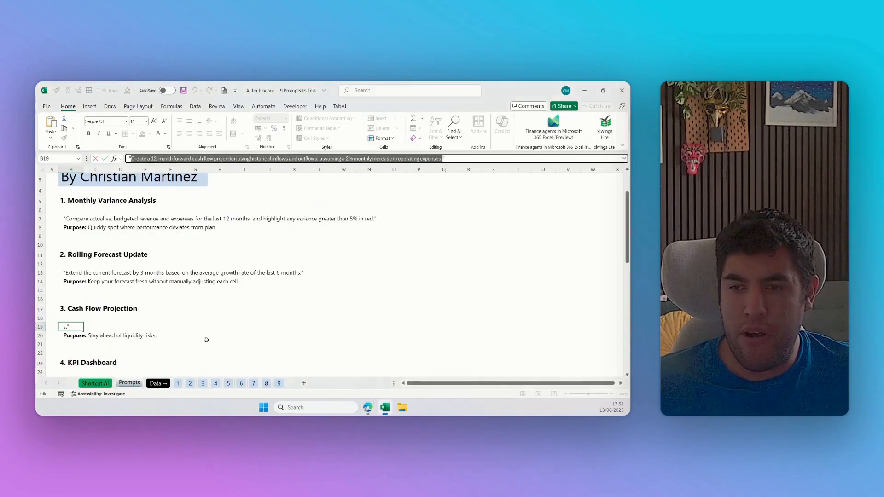
{"action": "left_click", "coordinate": [216, 383]}
{"action": "left_click_drag", "start_coordinate": [58, 177], "coordinate": [161, 267]}
{"action": "key", "text": "ctrl+c"}
{"action": "key", "text": "alt+Tab"}
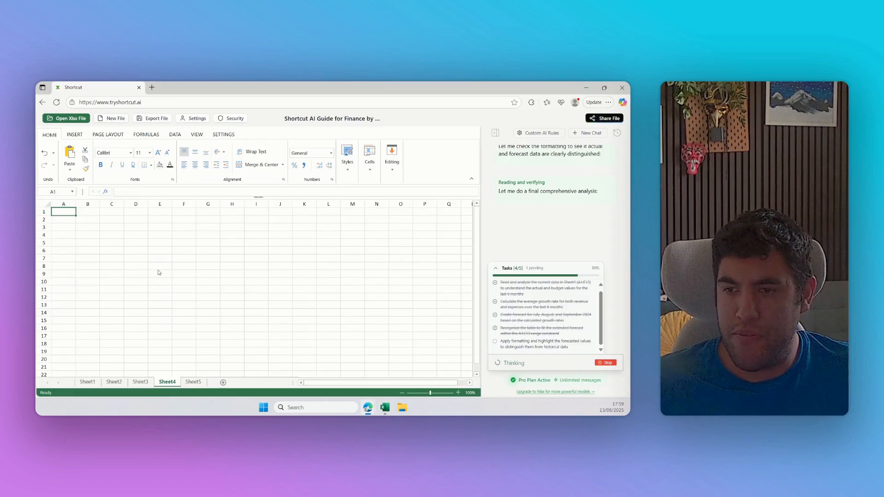
{"action": "key", "text": "ctrl+v"}
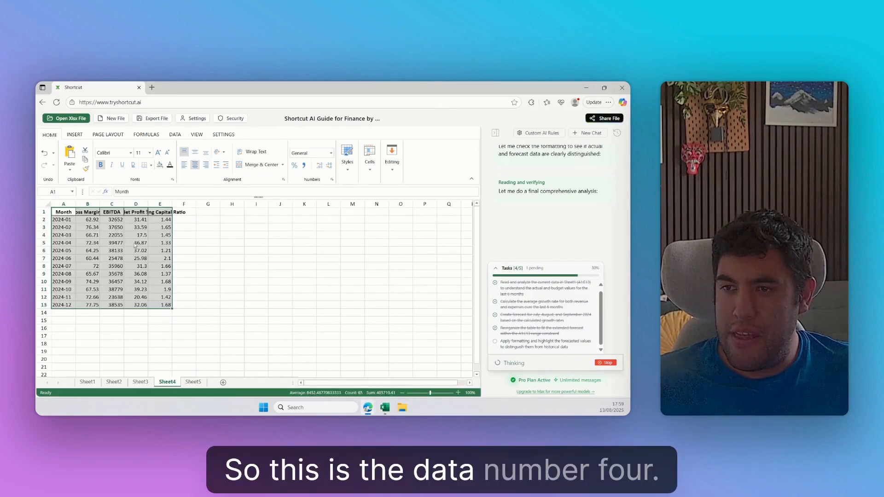
Step: Copy the scenario table A1:E4 from Excel sheet 5 into Shortcut's Sheet5, and add a sixth sheet there
{"action": "key", "text": "alt+Tab"}
{"action": "left_click", "coordinate": [225, 384]}
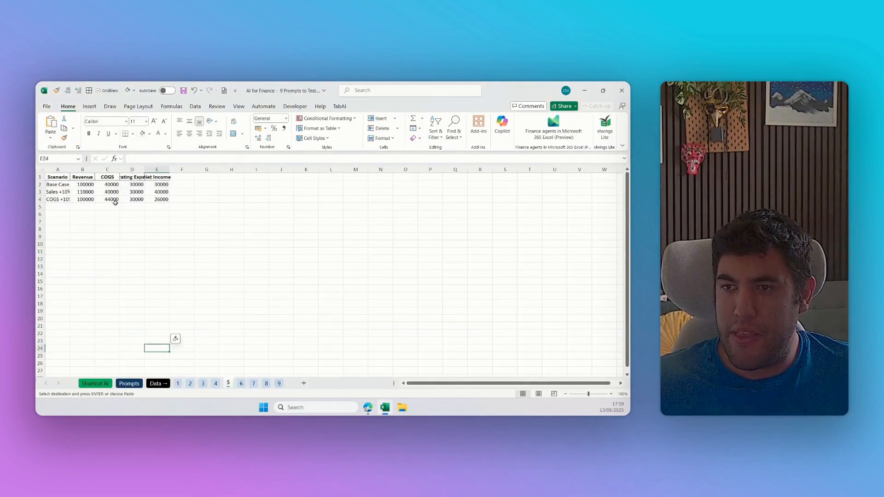
{"action": "left_click_drag", "start_coordinate": [67, 179], "coordinate": [161, 199]}
{"action": "key", "text": "ctrl+c"}
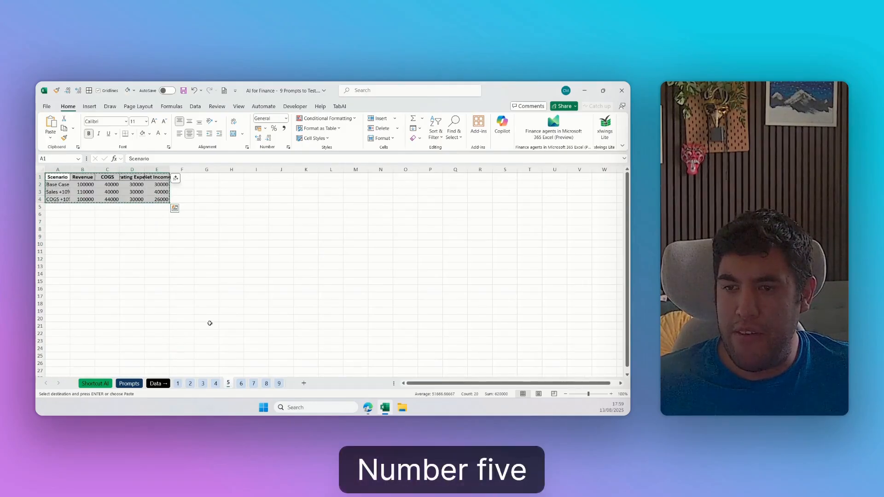
{"action": "key", "text": "alt+Tab"}
{"action": "key", "text": "ctrl+Page_Down"}
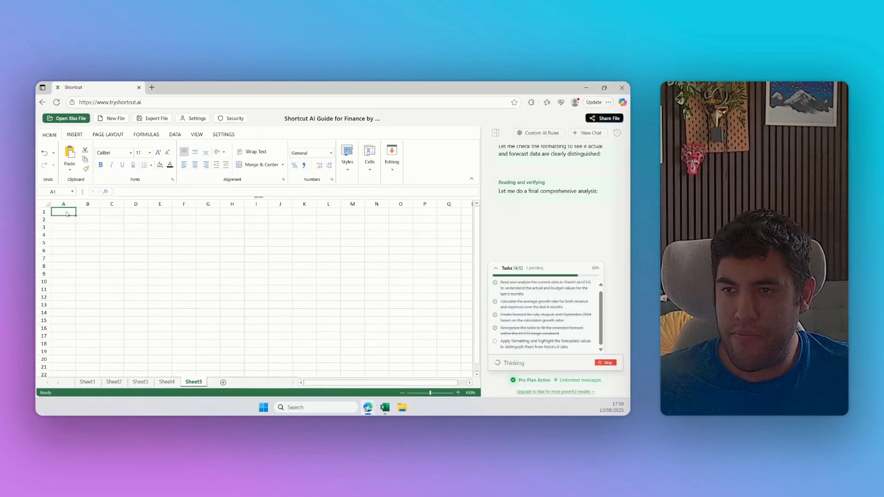
{"action": "key", "text": "ctrl+v"}
{"action": "key", "text": "ctrl+z"}
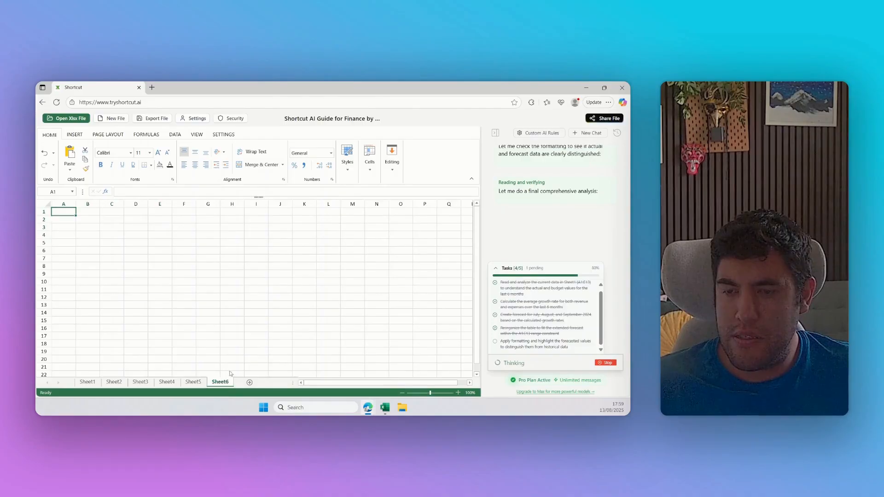
Step: Copy the monthly expense table A1:F25 from Excel sheet 6 into Shortcut's Sheet6, starting at cell A1
{"action": "key", "text": "alt+Tab"}
{"action": "left_click", "coordinate": [241, 383]}
{"action": "left_click_drag", "start_coordinate": [57, 177], "coordinate": [186, 355]}
{"action": "key", "text": "ctrl+c"}
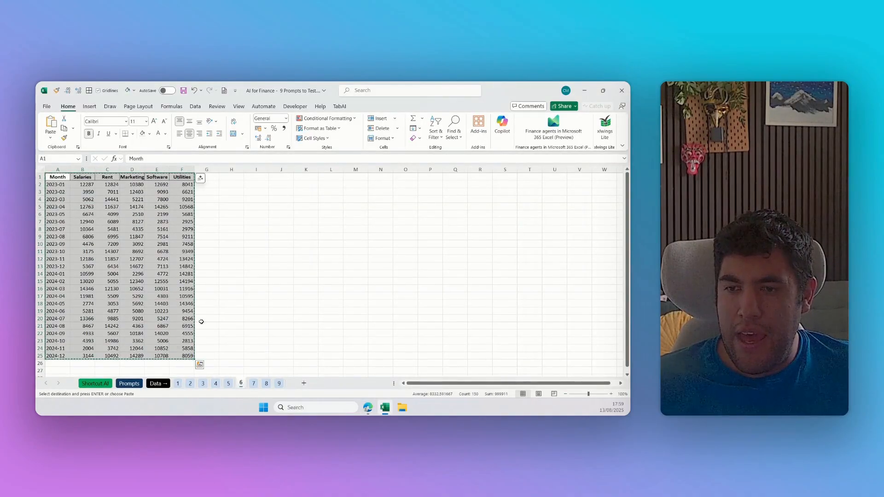
{"action": "key", "text": "alt+Tab"}
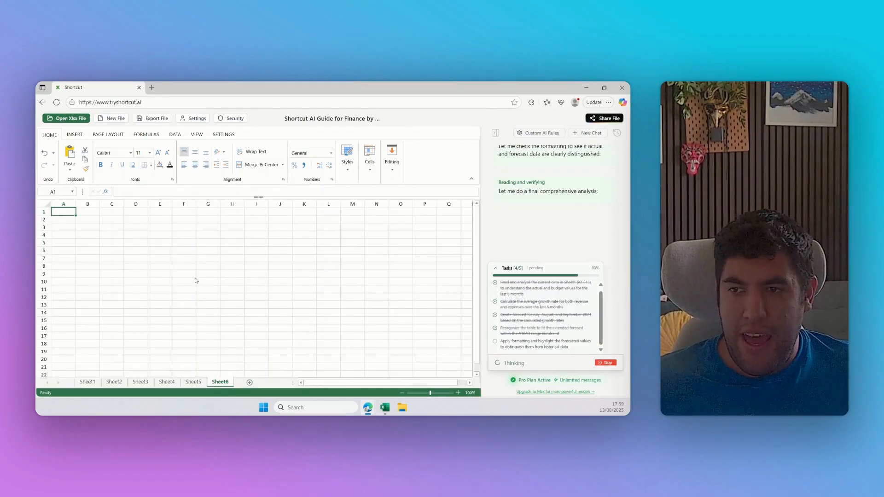
{"action": "key", "text": "ctrl+v"}
Step: Look through Shortcut's Sheet2 to Sheet6 to check the forecast progress and the pasted tables
{"action": "left_click", "coordinate": [140, 382]}
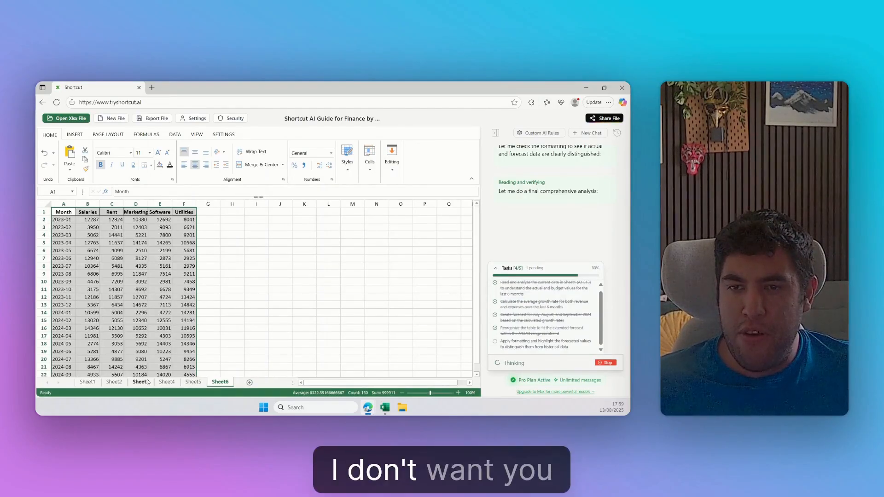
{"action": "left_click", "coordinate": [113, 382]}
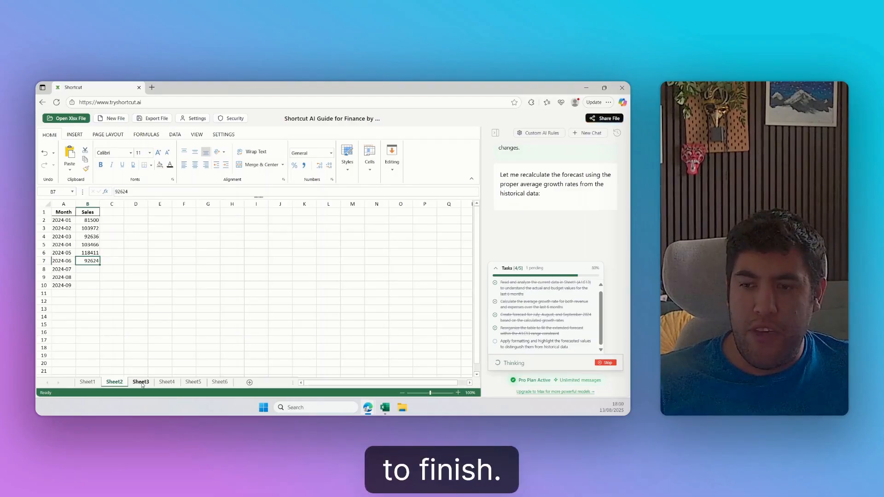
{"action": "left_click", "coordinate": [166, 382]}
{"action": "left_click", "coordinate": [201, 383]}
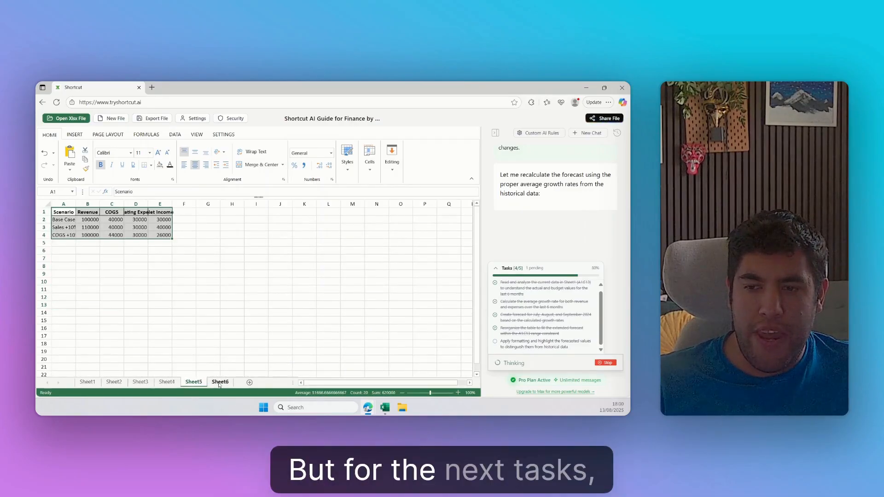
{"action": "left_click", "coordinate": [220, 382]}
Step: Add Sheet7 in Shortcut and copy the entire monthly department headcount table from Excel sheet 7 into it at A1
{"action": "left_click", "coordinate": [249, 383]}
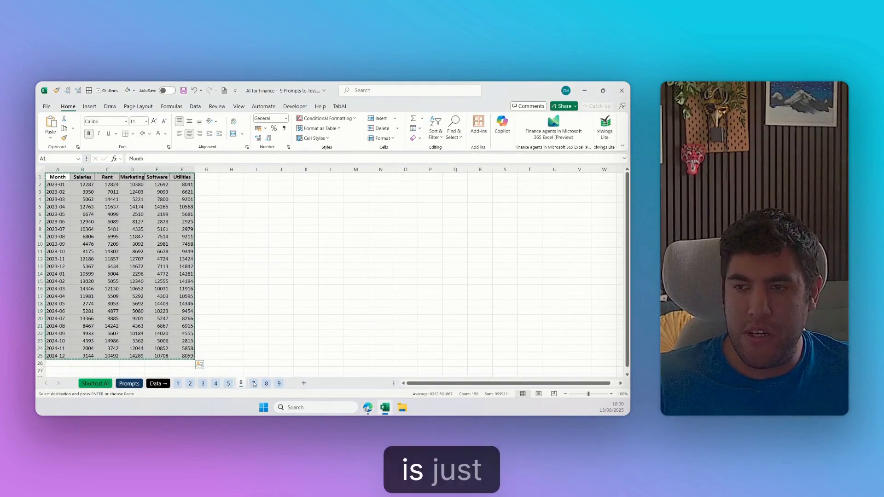
{"action": "left_click", "coordinate": [157, 348]}
{"action": "left_click", "coordinate": [62, 179]}
{"action": "key", "text": "ctrl+shift+Right"}
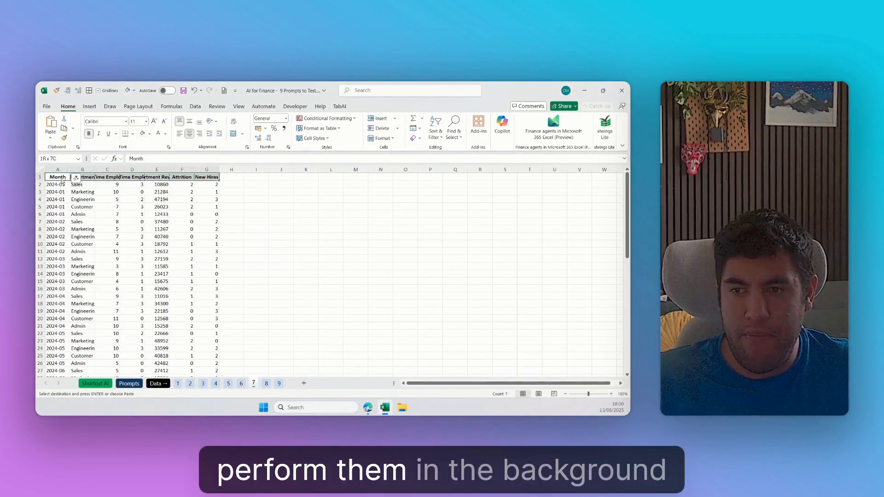
{"action": "key", "text": "ctrl+shift+Down"}
{"action": "key", "text": "ctrl+c"}
{"action": "key", "text": "alt+Tab"}
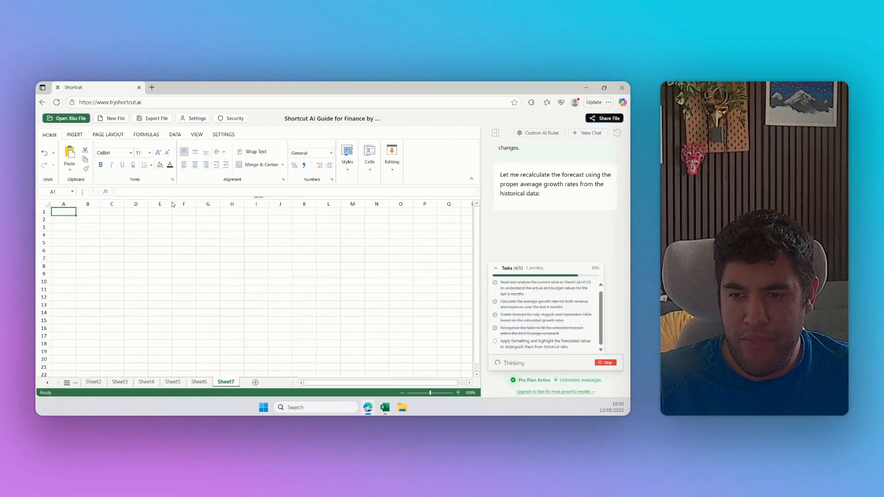
{"action": "key", "text": "ctrl+v"}
{"action": "left_click", "coordinate": [74, 243]}
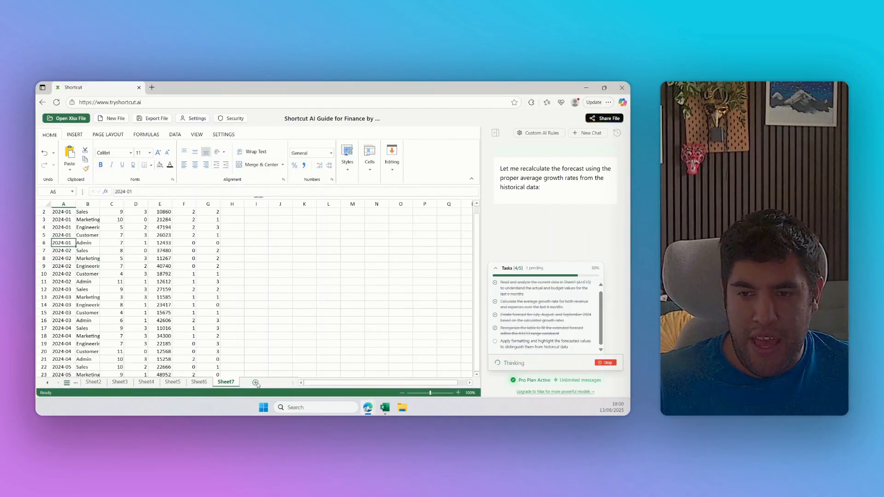
Step: Copy the product and region margin table A1:E10 from Excel sheet 8 into a new Sheet8 in Shortcut at cell A1
{"action": "key", "text": "alt+Tab"}
{"action": "left_click", "coordinate": [266, 383]}
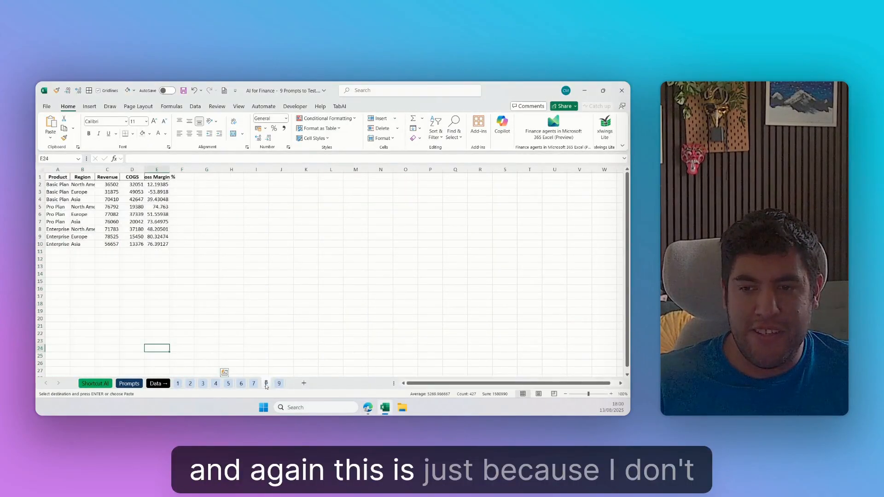
{"action": "left_click", "coordinate": [80, 229]}
{"action": "key", "text": "Left"}
{"action": "key", "text": "ctrl+Home"}
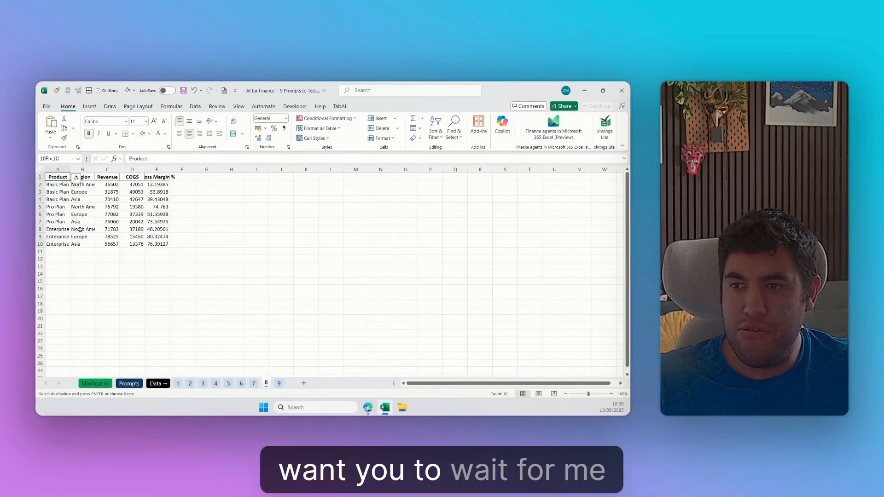
{"action": "key", "text": "ctrl+a"}
{"action": "key", "text": "ctrl+c"}
{"action": "key", "text": "alt+Tab"}
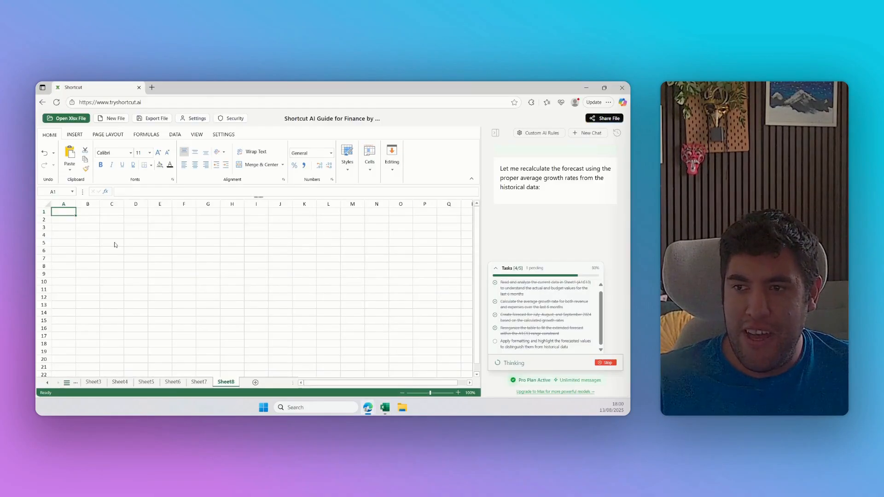
{"action": "key", "text": "ctrl+v"}
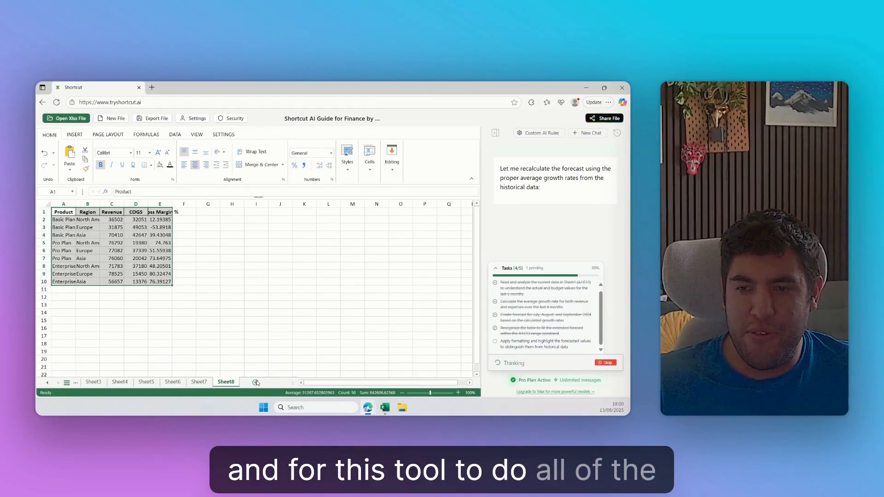
Step: Copy the budget versus actual table A1:C5 from Excel sheet 9 into a new Sheet9 in Shortcut at cell A1
{"action": "key", "text": "ctrl+z"}
{"action": "key", "text": "alt+Tab"}
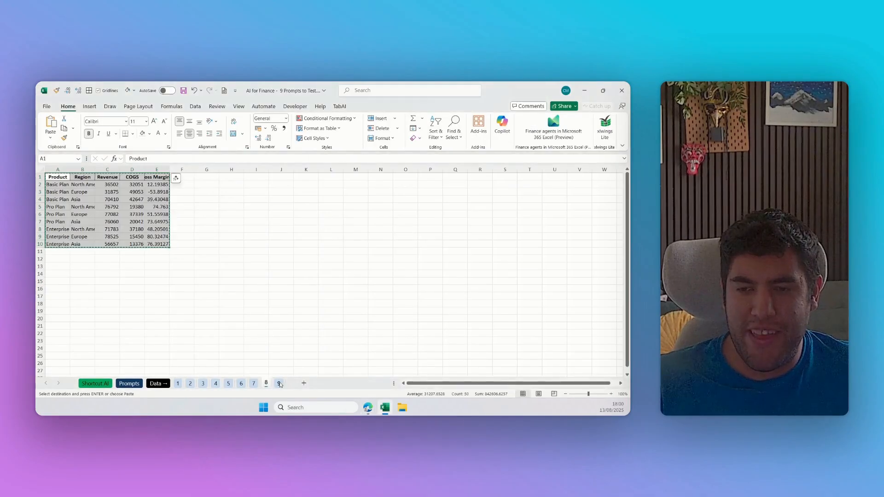
{"action": "left_click", "coordinate": [279, 383]}
{"action": "left_click_drag", "start_coordinate": [57, 177], "coordinate": [105, 208]}
{"action": "key", "text": "ctrl+c"}
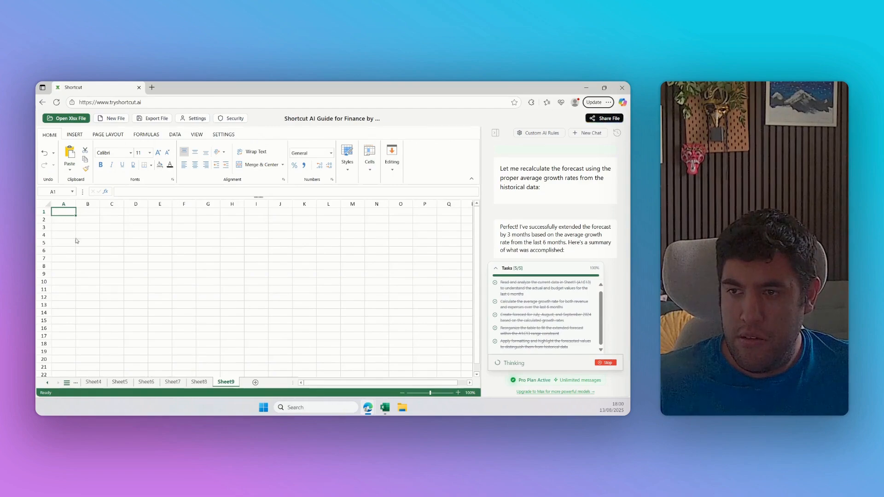
{"action": "left_click", "coordinate": [81, 249]}
{"action": "left_click", "coordinate": [63, 212]}
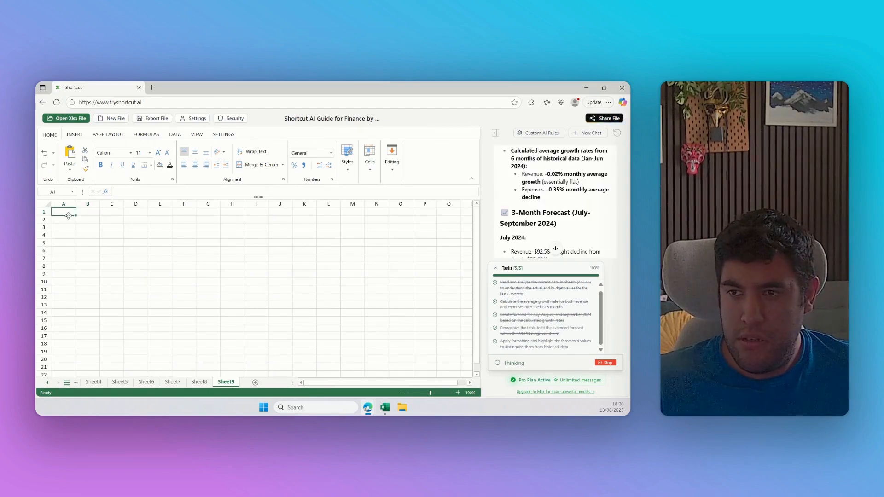
{"action": "key", "text": "ctrl+v"}
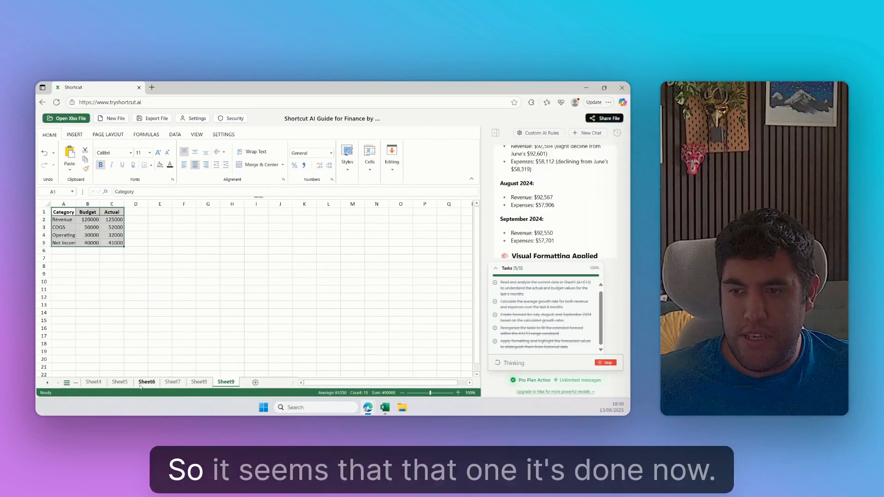
Step: Read the extended forecast summary and review section in the chat, and check Sheet2's sales cells B8:B10 for the forecast months
{"action": "left_click", "coordinate": [93, 381]}
{"action": "left_click", "coordinate": [48, 383]}
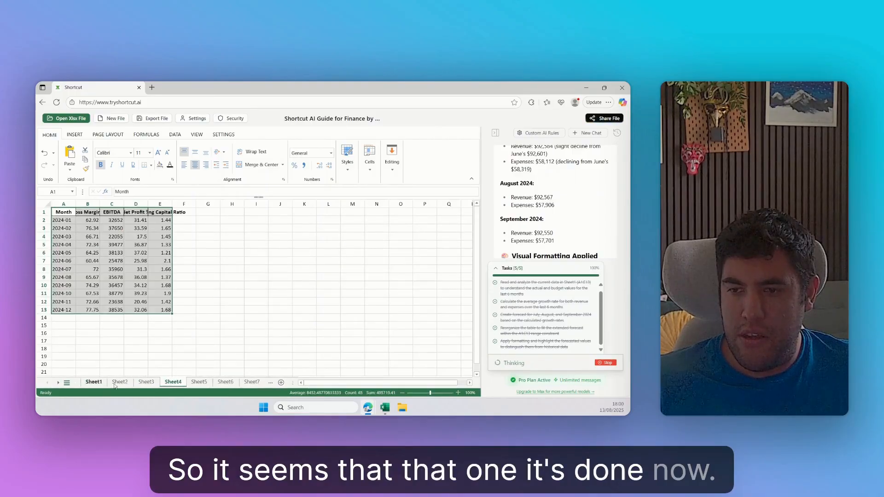
{"action": "left_click", "coordinate": [124, 383]}
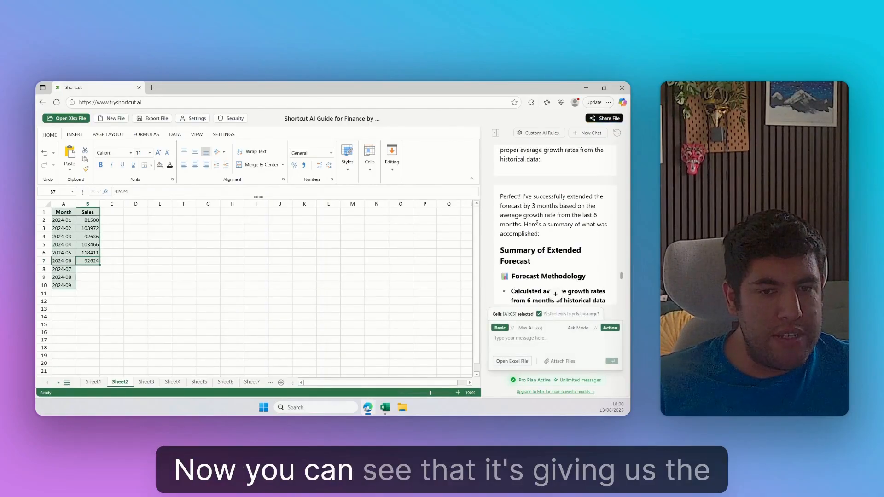
{"action": "scroll", "coordinate": [537, 221], "scroll_direction": "down", "scroll_amount": 15}
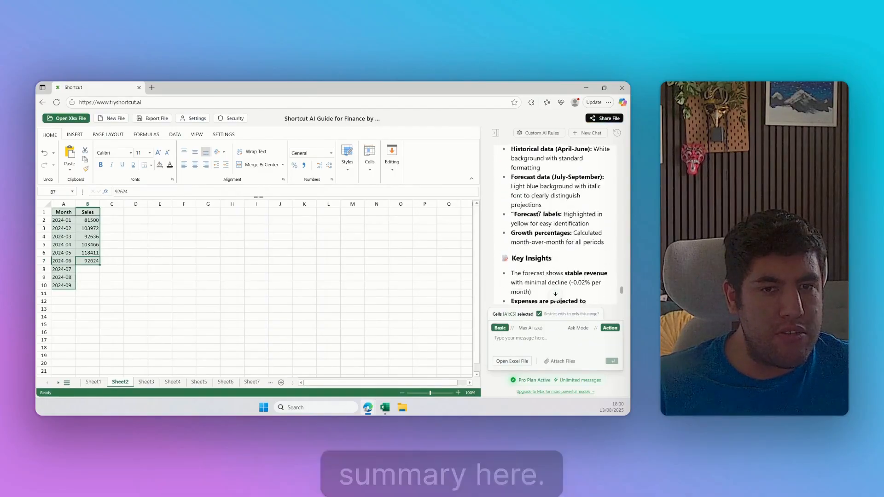
{"action": "scroll", "coordinate": [541, 216], "scroll_direction": "up", "scroll_amount": 3}
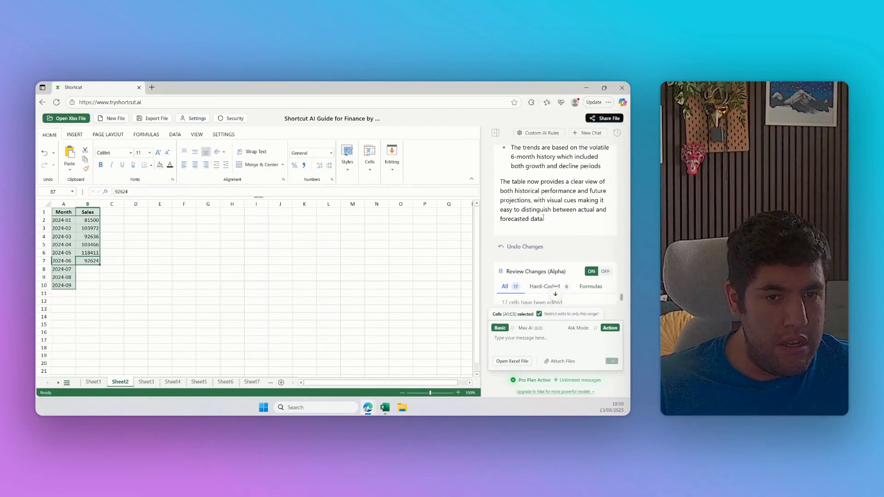
{"action": "scroll", "coordinate": [541, 230], "scroll_direction": "down", "scroll_amount": 2}
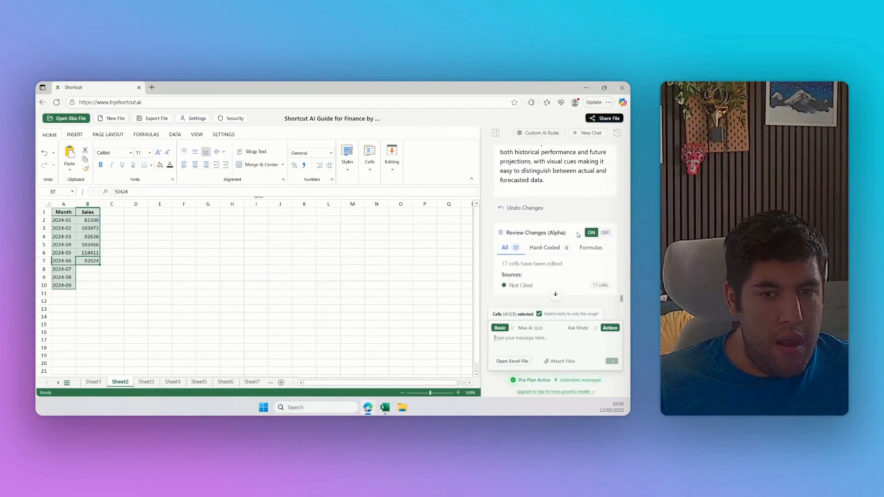
{"action": "scroll", "coordinate": [578, 235], "scroll_direction": "down", "scroll_amount": 2}
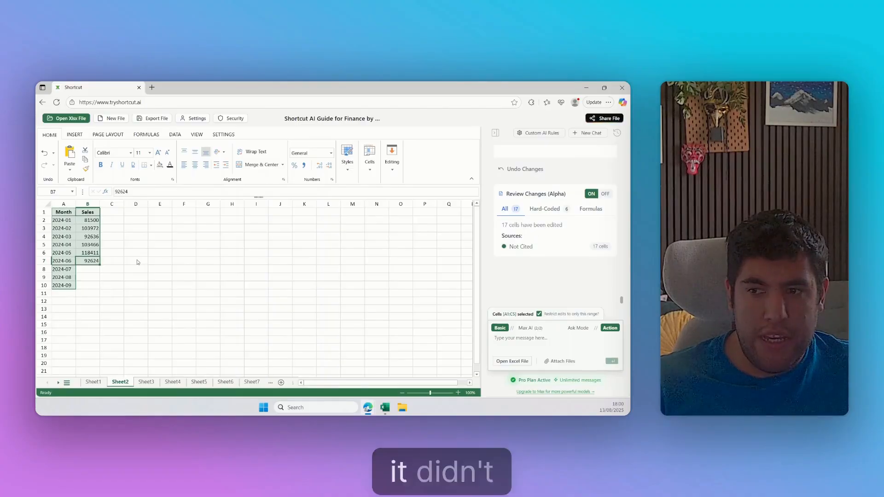
{"action": "left_click", "coordinate": [106, 277]}
{"action": "left_click_drag", "start_coordinate": [88, 269], "coordinate": [87, 287]}
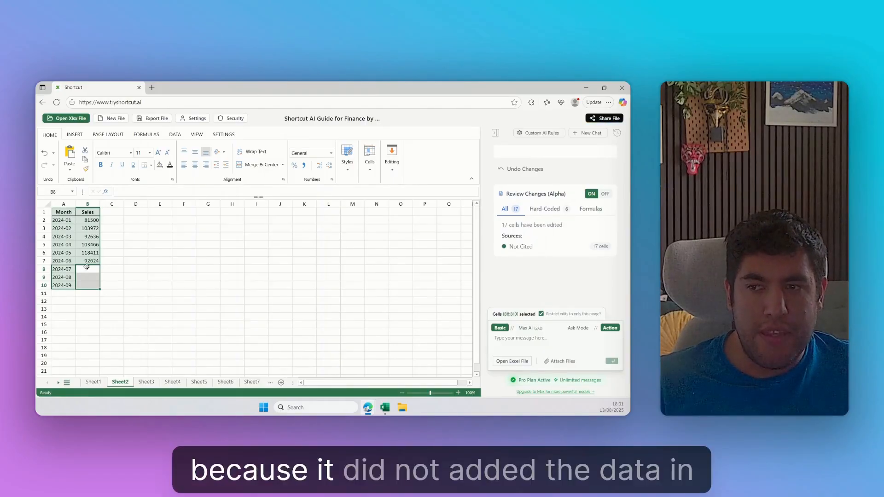
{"action": "left_click_drag", "start_coordinate": [87, 267], "coordinate": [89, 289]}
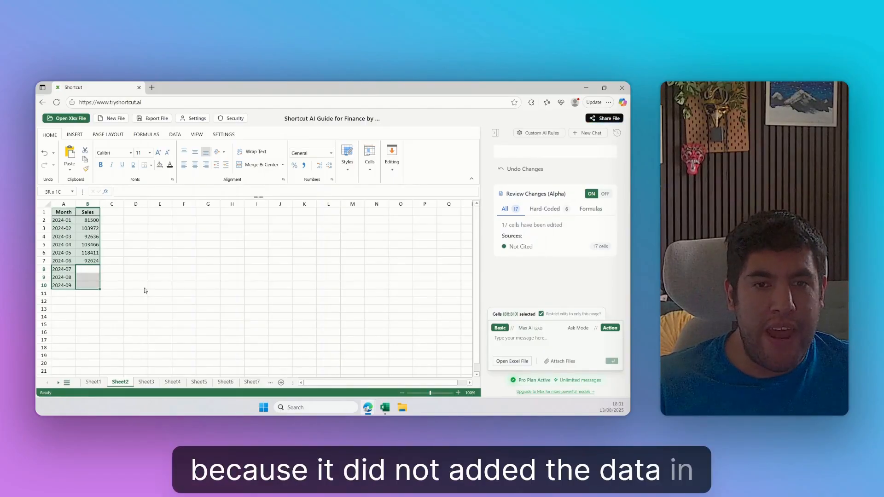
Step: Reread the forecast methodology and July-September figures in the chat and compare them with the Sales column in Sheet2
{"action": "scroll", "coordinate": [556, 260], "scroll_direction": "up", "scroll_amount": 10}
{"action": "scroll", "coordinate": [556, 260], "scroll_direction": "up", "scroll_amount": 10}
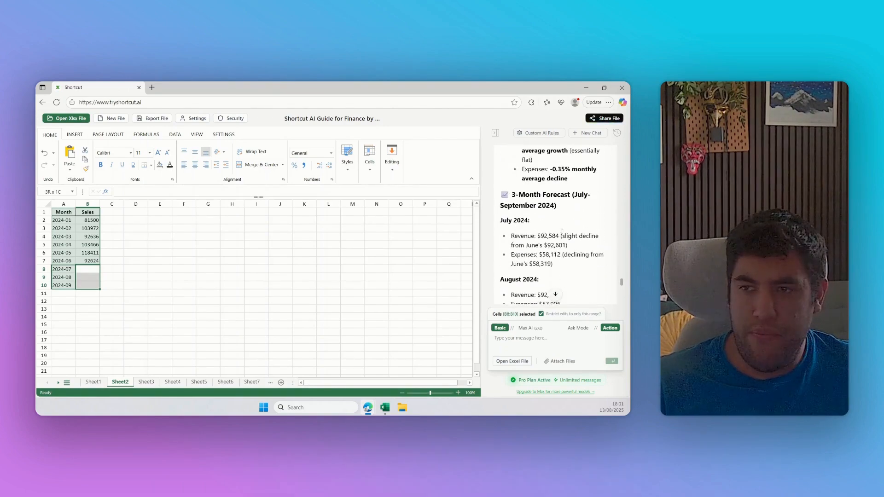
{"action": "scroll", "coordinate": [561, 237], "scroll_direction": "up", "scroll_amount": 5}
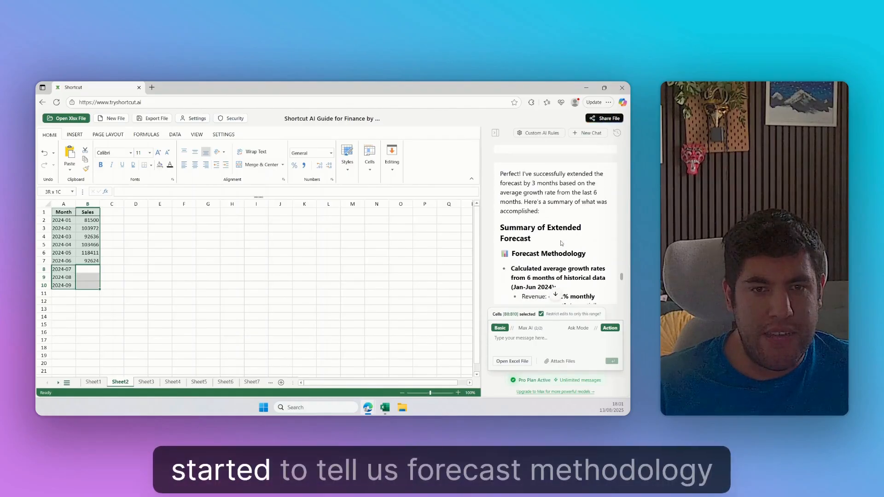
{"action": "scroll", "coordinate": [560, 249], "scroll_direction": "up", "scroll_amount": 5}
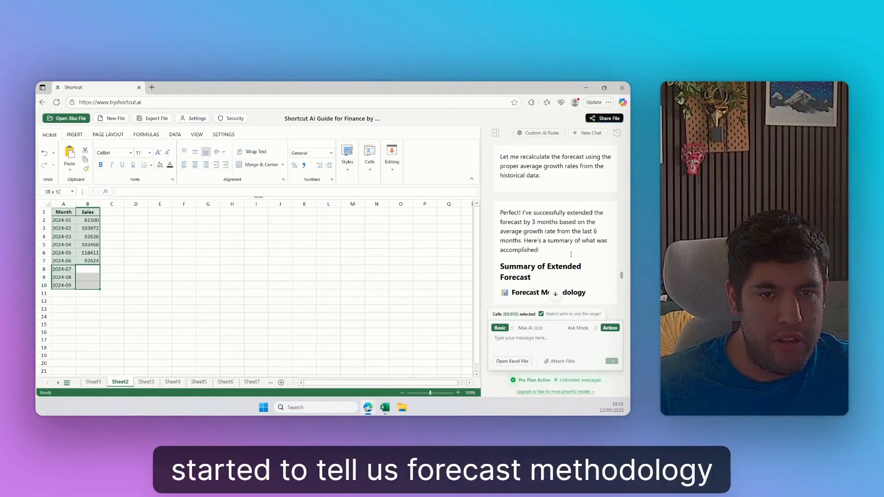
{"action": "scroll", "coordinate": [570, 257], "scroll_direction": "down", "scroll_amount": 3}
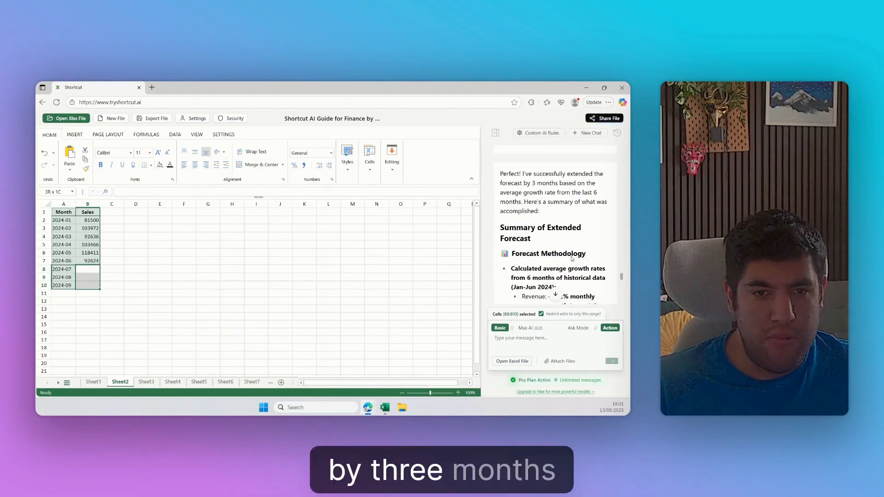
{"action": "scroll", "coordinate": [573, 258], "scroll_direction": "down", "scroll_amount": 3}
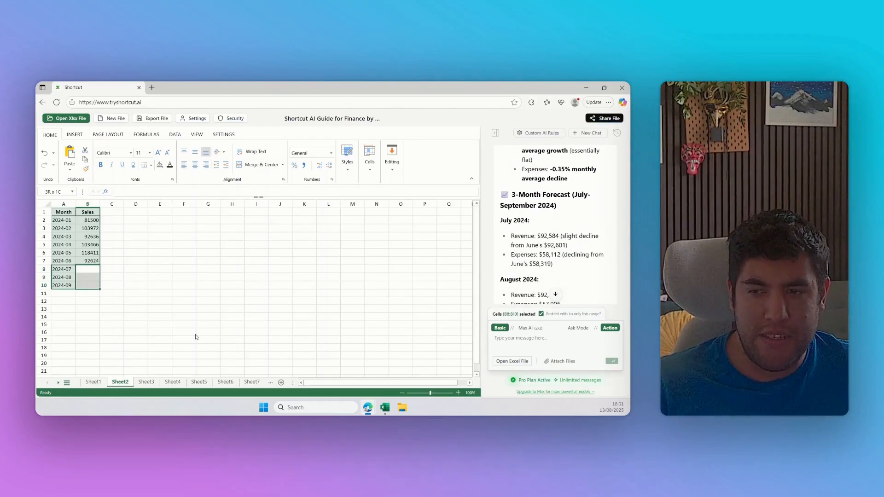
{"action": "left_click", "coordinate": [209, 294]}
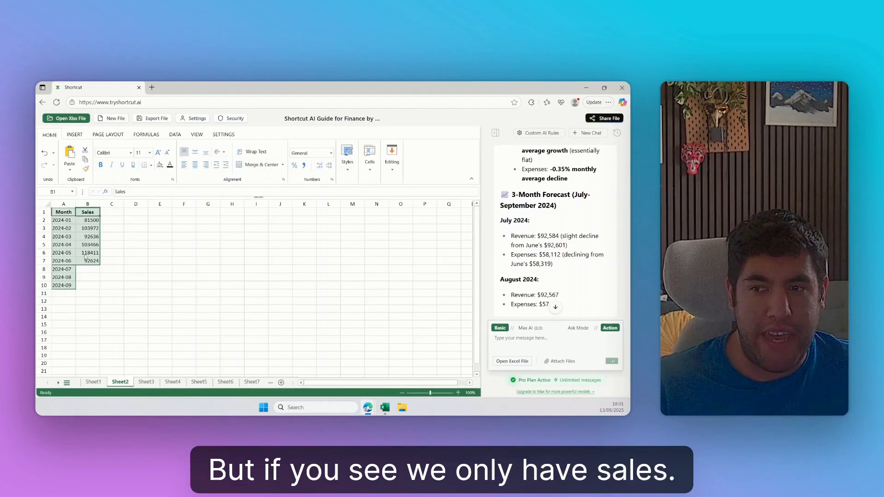
{"action": "left_click_drag", "start_coordinate": [88, 212], "coordinate": [92, 260]}
Step: Compare the forecast rows in Sheet1 with the monthly sales table in Sheet2 to see which sheet the AI edited
{"action": "left_click", "coordinate": [92, 382]}
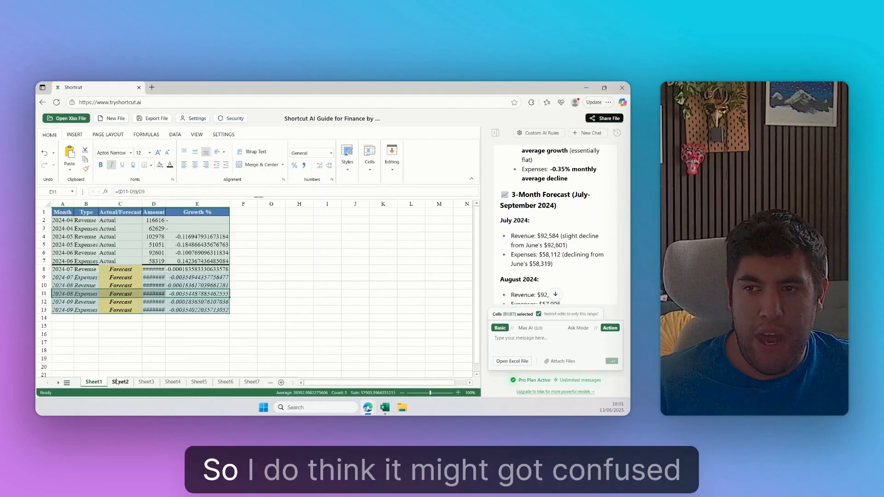
{"action": "left_click", "coordinate": [305, 310]}
{"action": "left_click", "coordinate": [154, 278]}
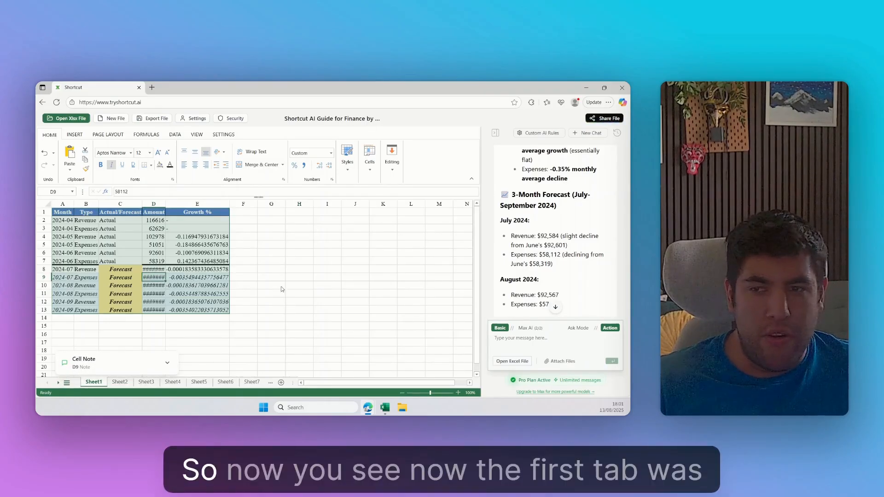
{"action": "left_click", "coordinate": [174, 328]}
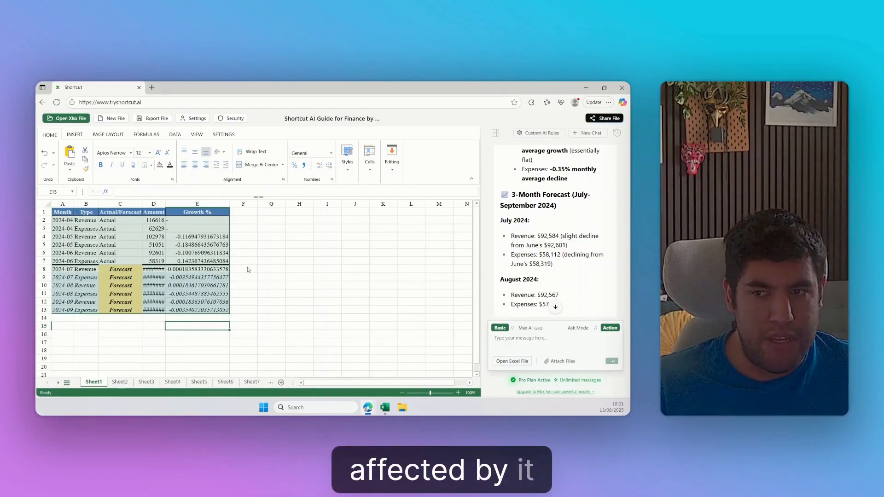
{"action": "left_click", "coordinate": [142, 383]}
{"action": "left_click", "coordinate": [93, 383]}
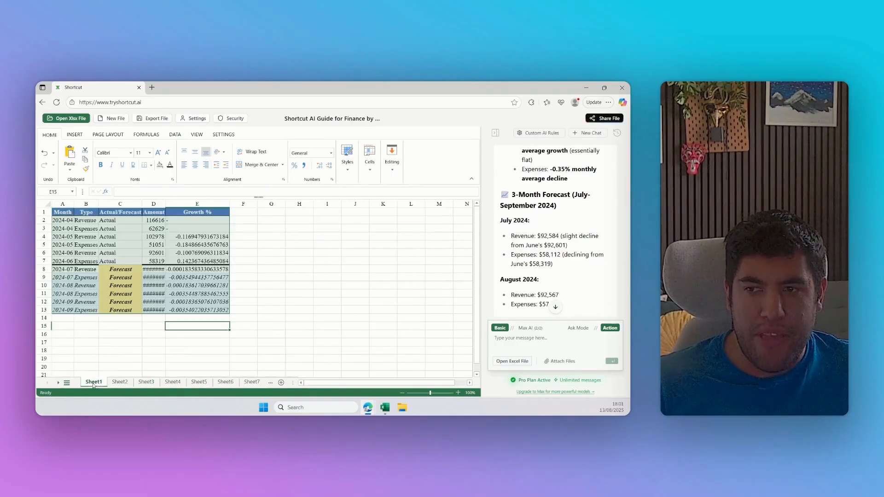
{"action": "left_click", "coordinate": [119, 382]}
{"action": "left_click", "coordinate": [127, 269]}
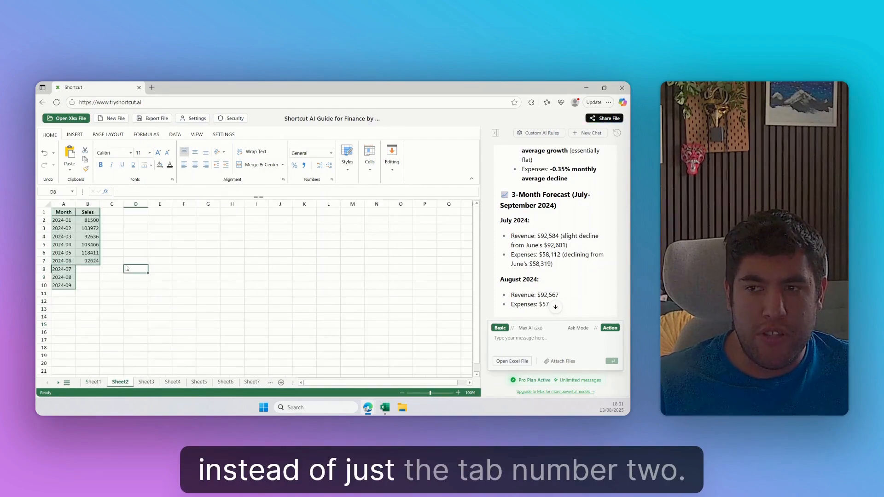
{"action": "left_click_drag", "start_coordinate": [67, 213], "coordinate": [93, 289]}
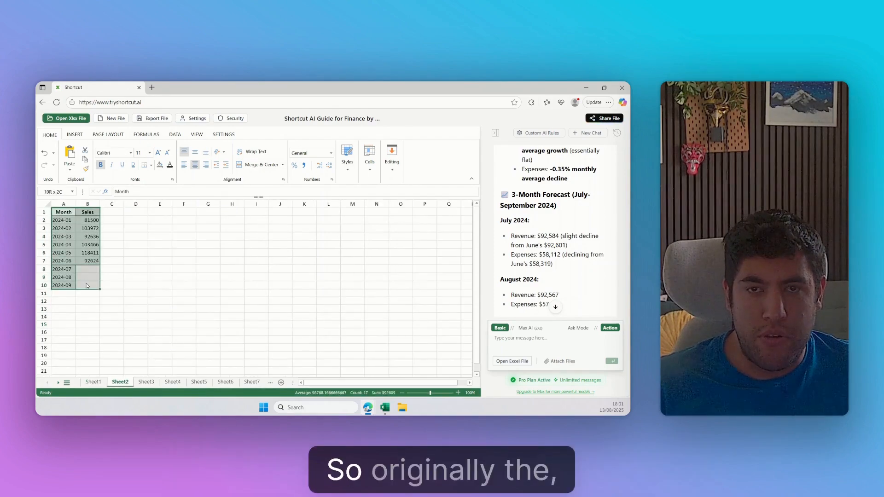
{"action": "left_click", "coordinate": [160, 278]}
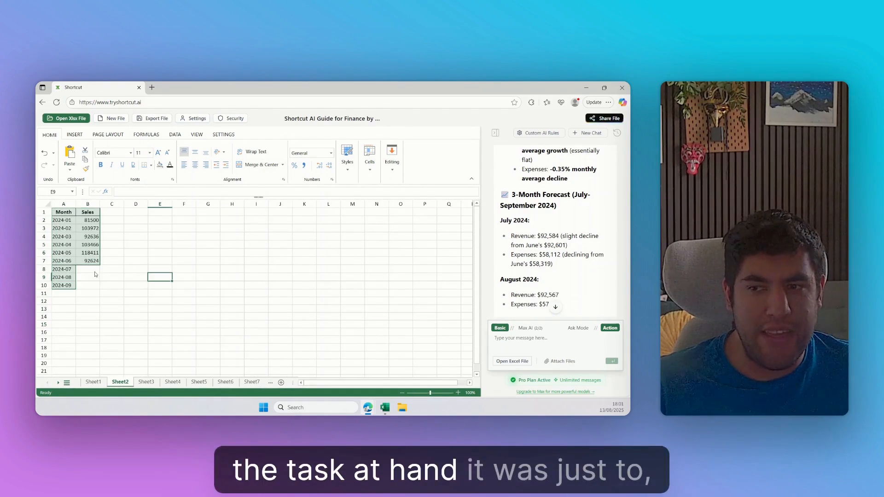
{"action": "left_click_drag", "start_coordinate": [91, 271], "coordinate": [91, 284]}
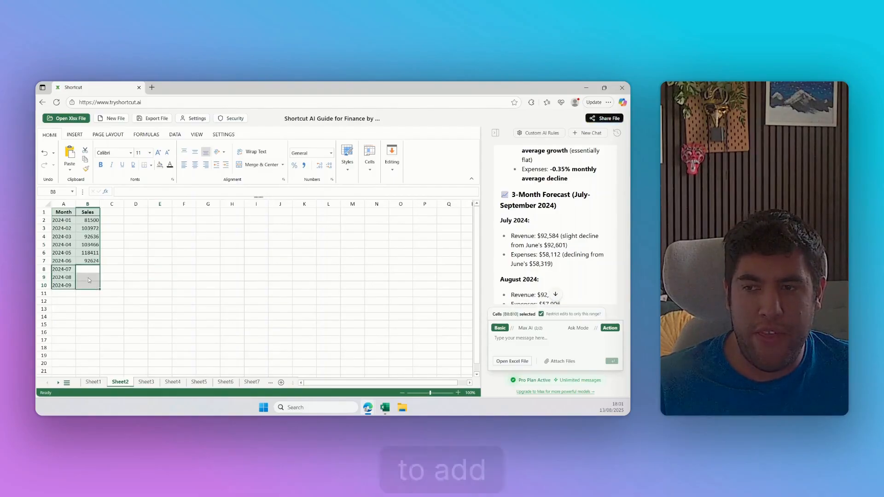
{"action": "scroll", "coordinate": [564, 242], "scroll_direction": "down", "scroll_amount": 10}
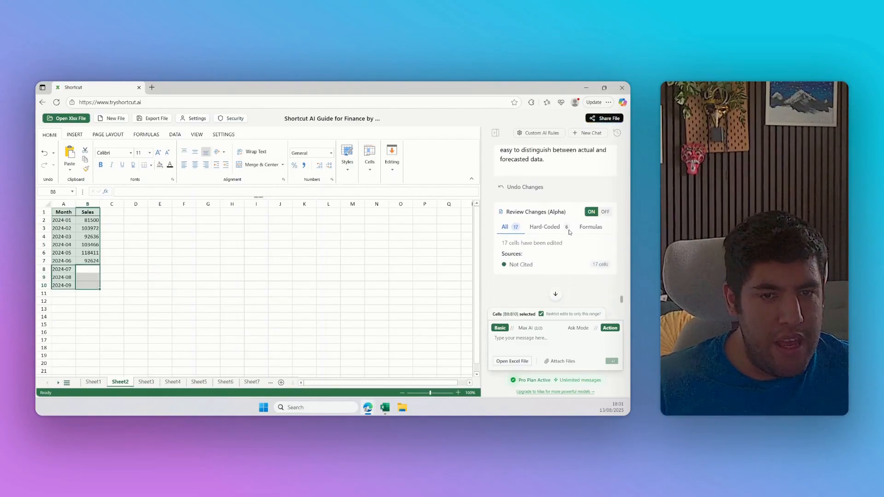
{"action": "left_click", "coordinate": [91, 382]}
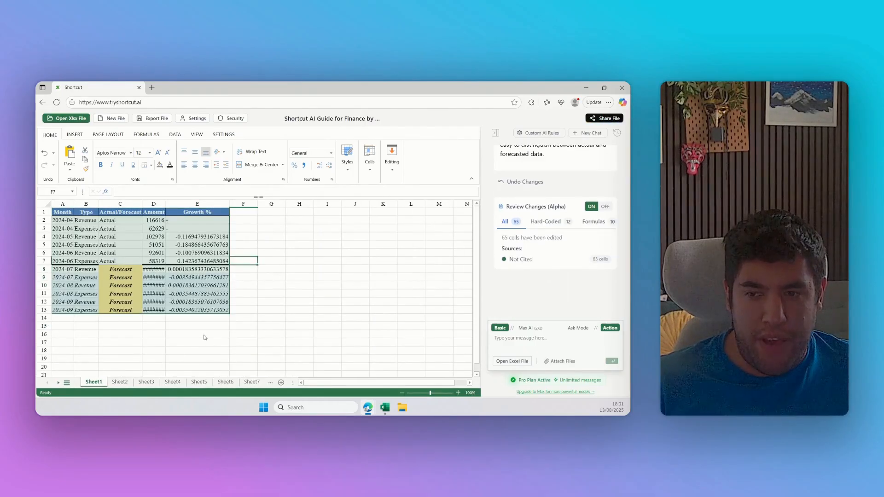
Step: Copy the monthly cash inflow and outflow table A1:C13 from Sheet3 into Sheet1 of a new blank file
{"action": "left_click", "coordinate": [146, 382]}
{"action": "left_click", "coordinate": [271, 298]}
{"action": "left_click_drag", "start_coordinate": [64, 212], "coordinate": [117, 310]}
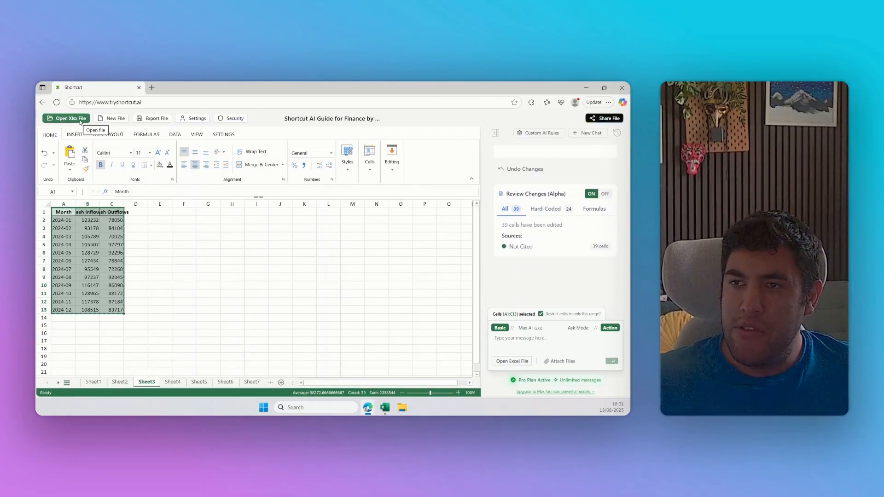
{"action": "left_click", "coordinate": [109, 120]}
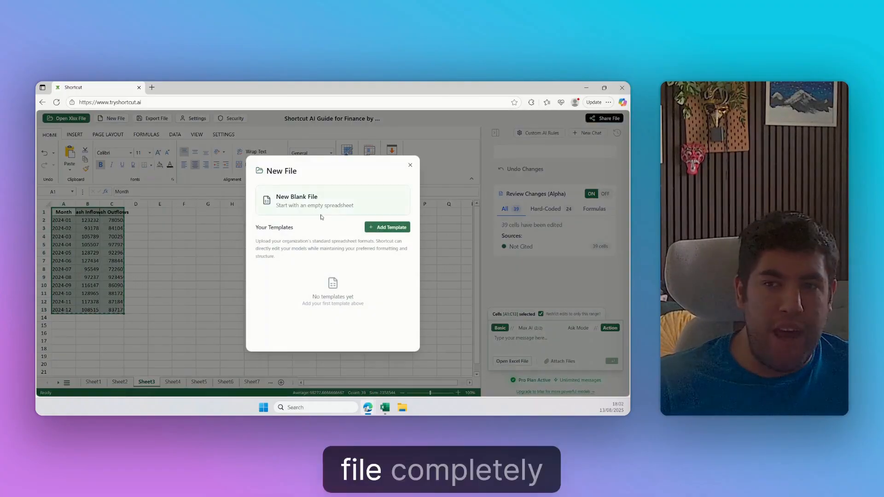
{"action": "left_click", "coordinate": [290, 197]}
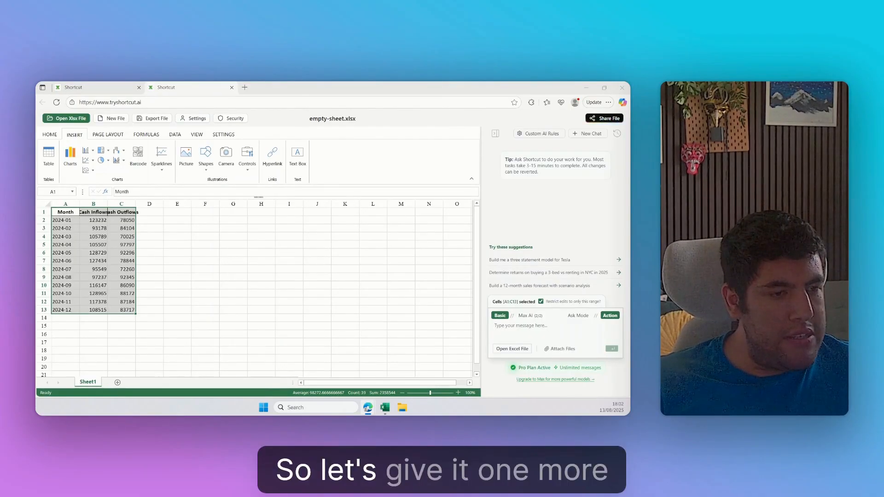
Step: Switch to the Excel prompts workbook and copy the Cash Flow Projection prompt text from cell B19 of the Prompts sheet
{"action": "key", "text": "alt+Tab"}
{"action": "key", "text": "ctrl+a"}
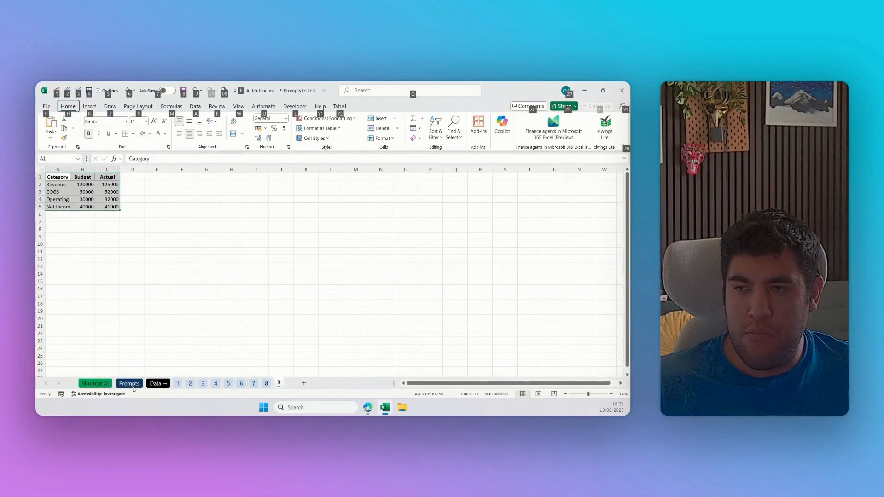
{"action": "left_click", "coordinate": [129, 384]}
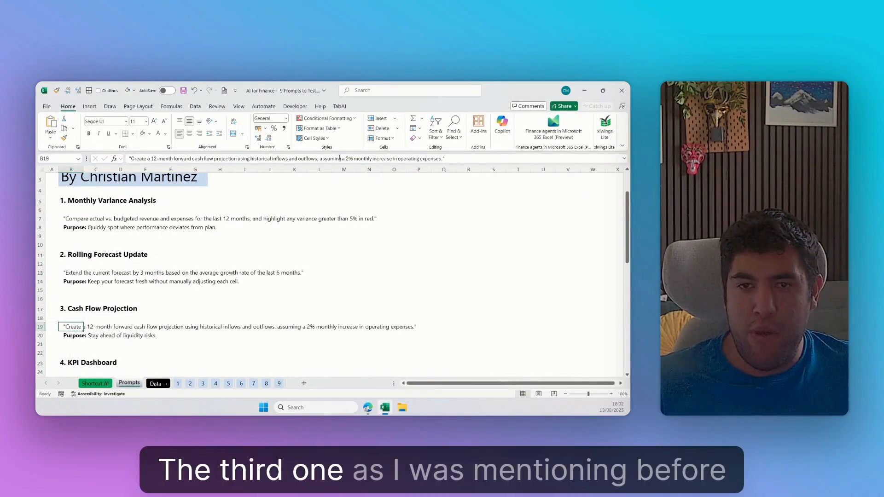
{"action": "left_click_drag", "start_coordinate": [443, 158], "coordinate": [129, 159]}
{"action": "key", "text": "ctrl+c"}
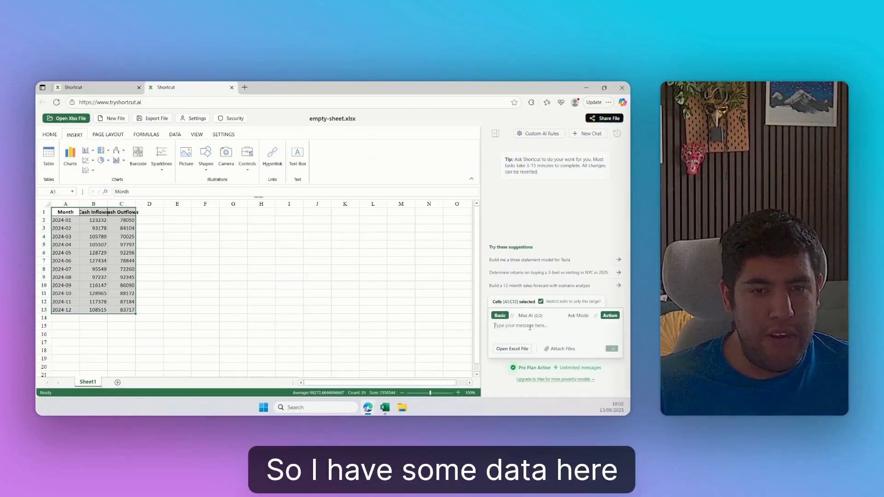
Step: In the Shortcut chat, send the copied 12-month cash flow projection prompt without restricting edits to the selected range A1:C13
{"action": "left_click", "coordinate": [532, 325]}
{"action": "key", "text": "ctrl+v"}
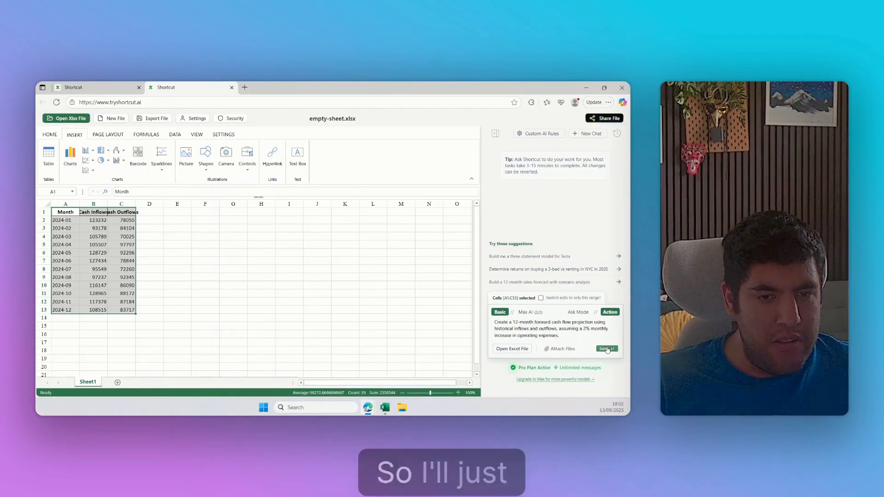
{"action": "left_click", "coordinate": [607, 349]}
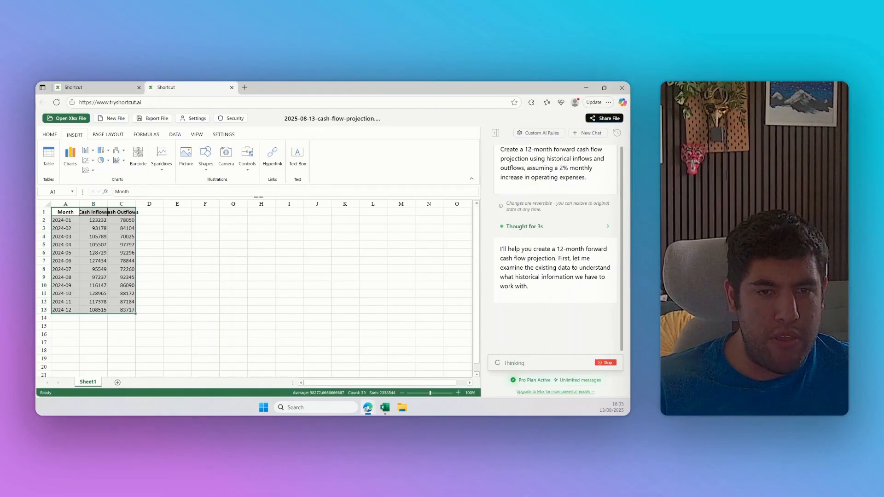
Step: Read the AI's reply and look through its clarifying questions on organization, inflows, outflows and additional analyses
{"action": "scroll", "coordinate": [538, 283], "scroll_direction": "up", "scroll_amount": 1}
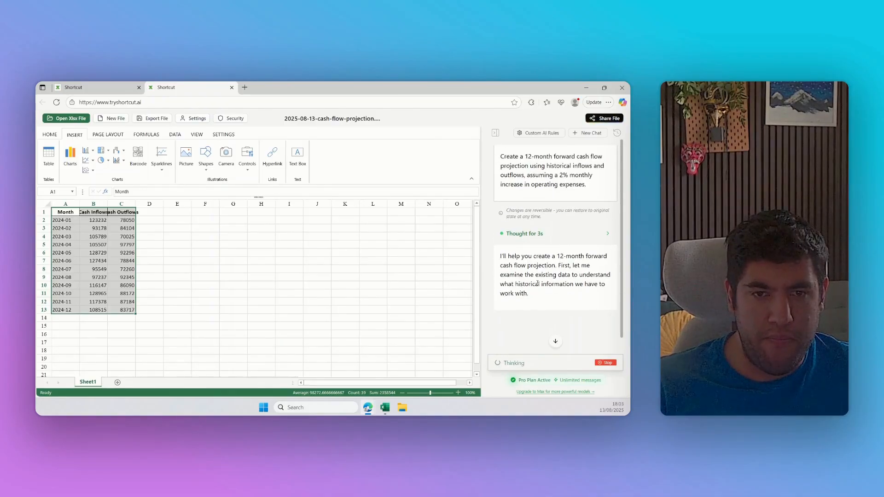
{"action": "scroll", "coordinate": [537, 284], "scroll_direction": "down", "scroll_amount": 1}
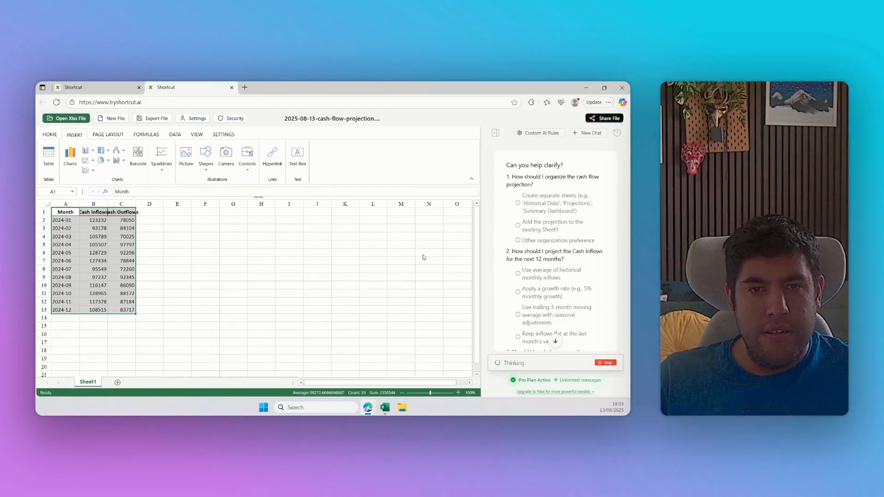
{"action": "scroll", "coordinate": [545, 235], "scroll_direction": "up", "scroll_amount": 5}
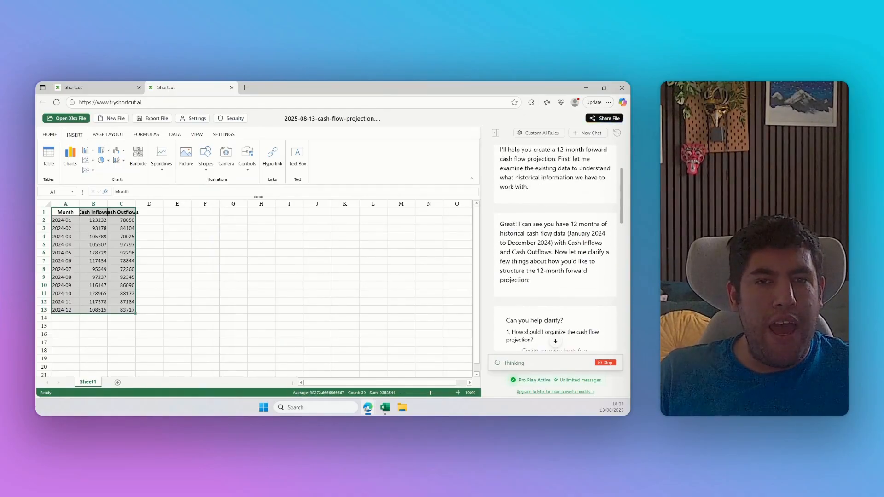
{"action": "scroll", "coordinate": [550, 272], "scroll_direction": "down", "scroll_amount": 3}
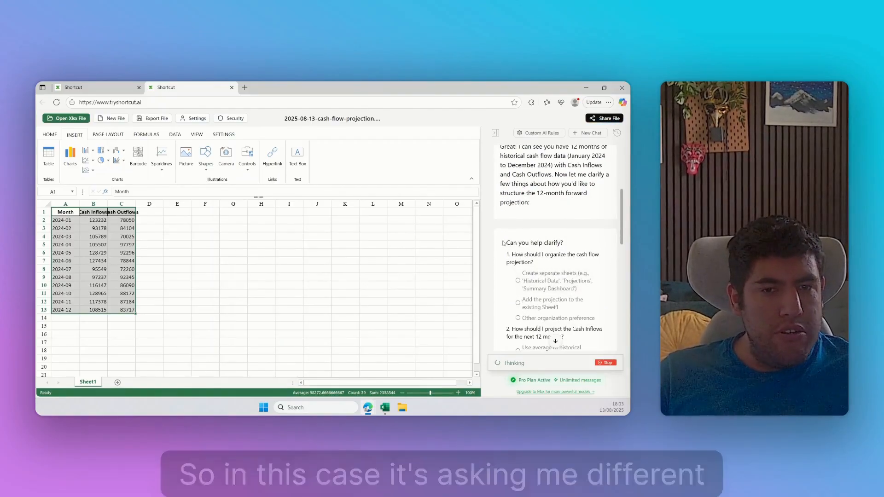
{"action": "scroll", "coordinate": [536, 250], "scroll_direction": "down", "scroll_amount": 10}
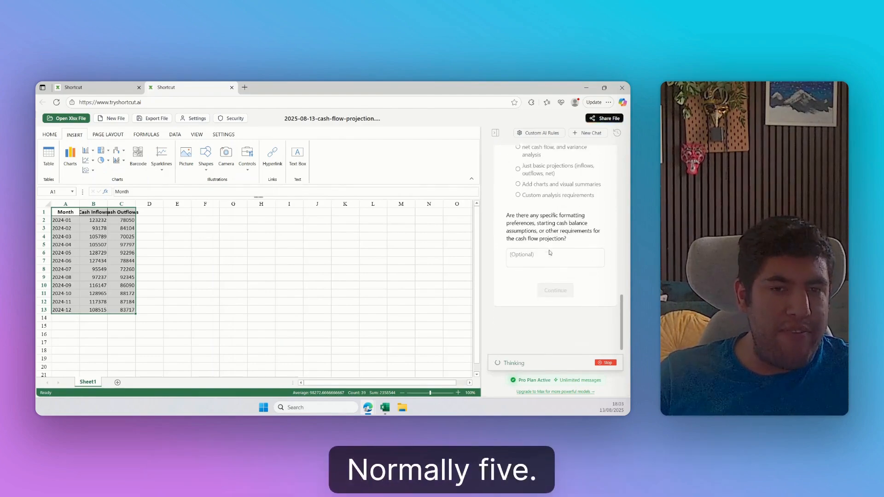
{"action": "scroll", "coordinate": [549, 257], "scroll_direction": "up", "scroll_amount": 3}
{"action": "scroll", "coordinate": [552, 289], "scroll_direction": "down", "scroll_amount": 2}
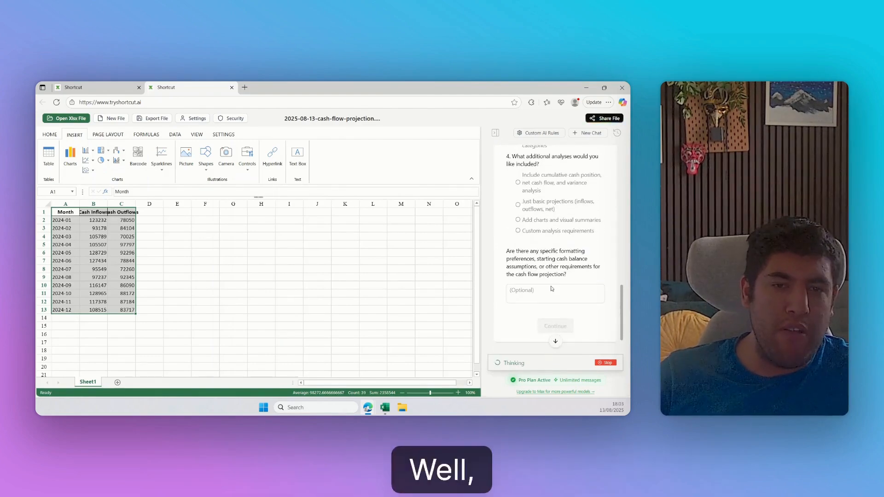
Step: Answer the first two questions: add the projection to the existing Sheet1 and apply a 4% growth rate to cash inflows
{"action": "scroll", "coordinate": [552, 289], "scroll_direction": "up", "scroll_amount": 10}
{"action": "scroll", "coordinate": [547, 291], "scroll_direction": "up", "scroll_amount": 2}
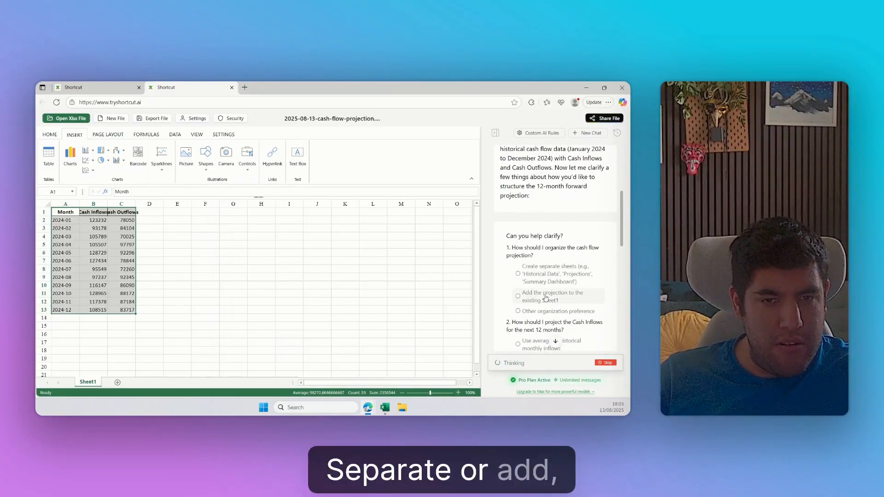
{"action": "left_click", "coordinate": [528, 300]}
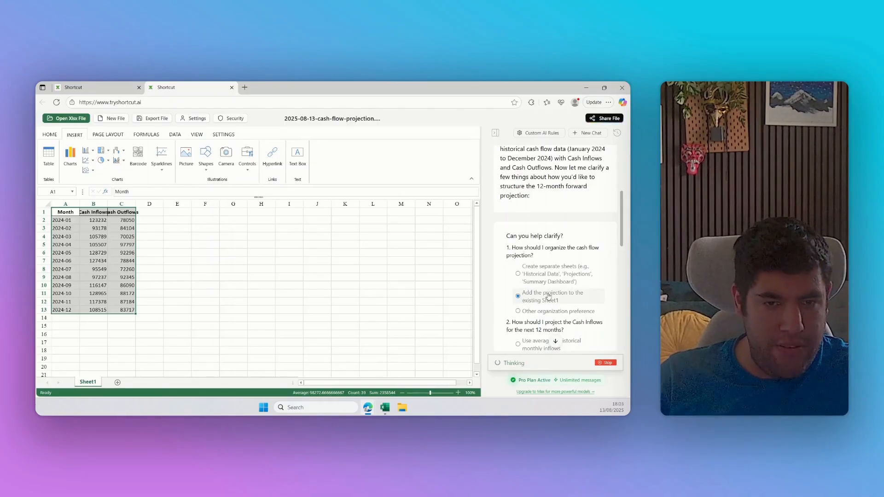
{"action": "scroll", "coordinate": [548, 296], "scroll_direction": "down", "scroll_amount": 2}
{"action": "scroll", "coordinate": [549, 290], "scroll_direction": "down", "scroll_amount": 4}
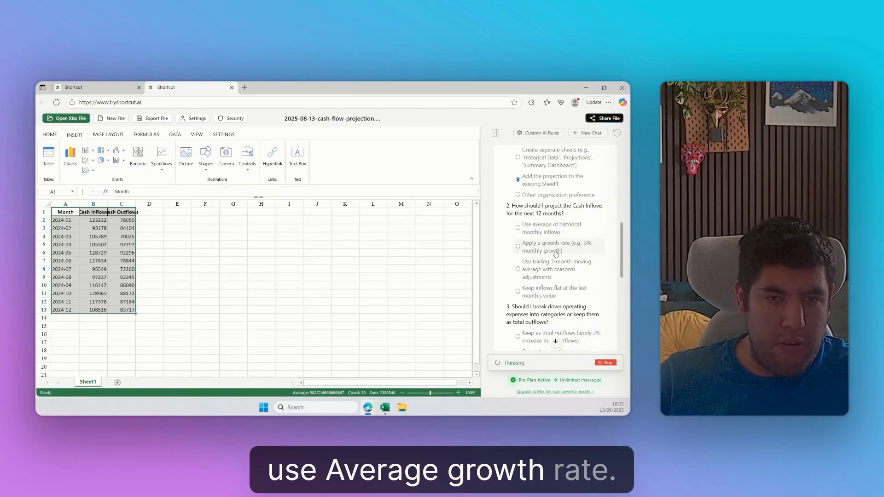
{"action": "left_click", "coordinate": [536, 248]}
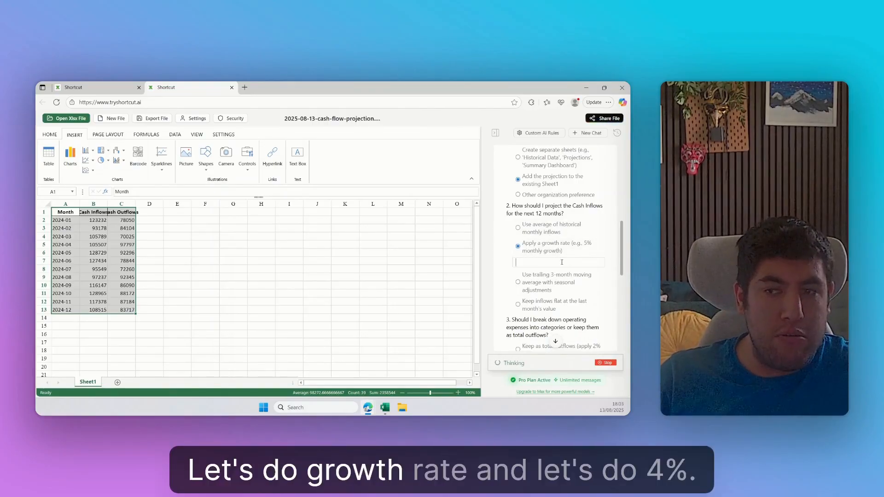
{"action": "type", "text": "4"}
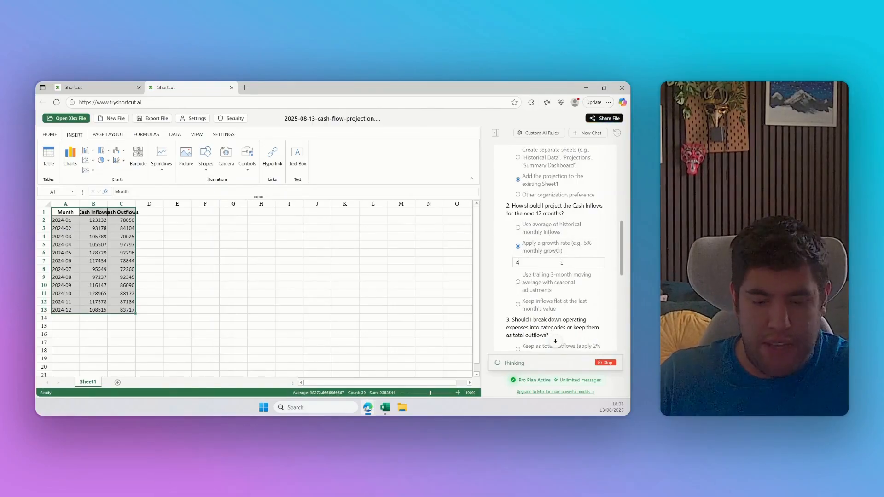
Step: Choose to keep expenses as total outflows and add charts and visual summaries, and submit the answers
{"action": "scroll", "coordinate": [561, 262], "scroll_direction": "down", "scroll_amount": 2}
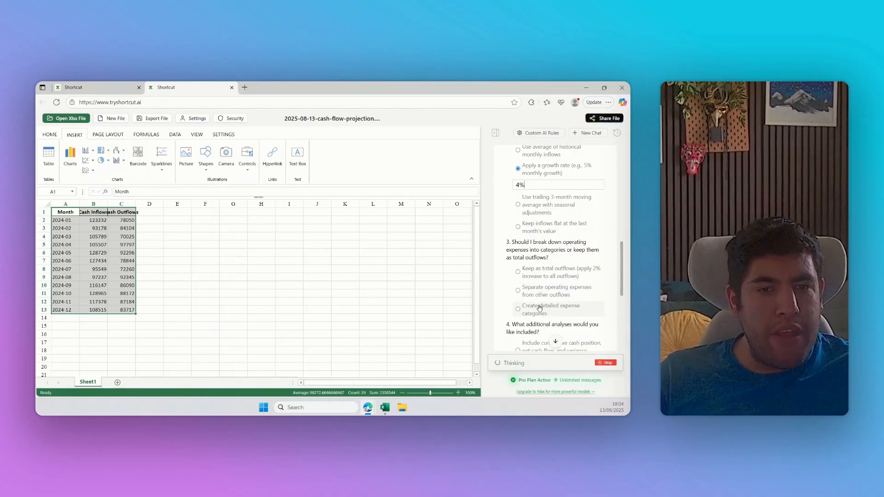
{"action": "left_click", "coordinate": [542, 275]}
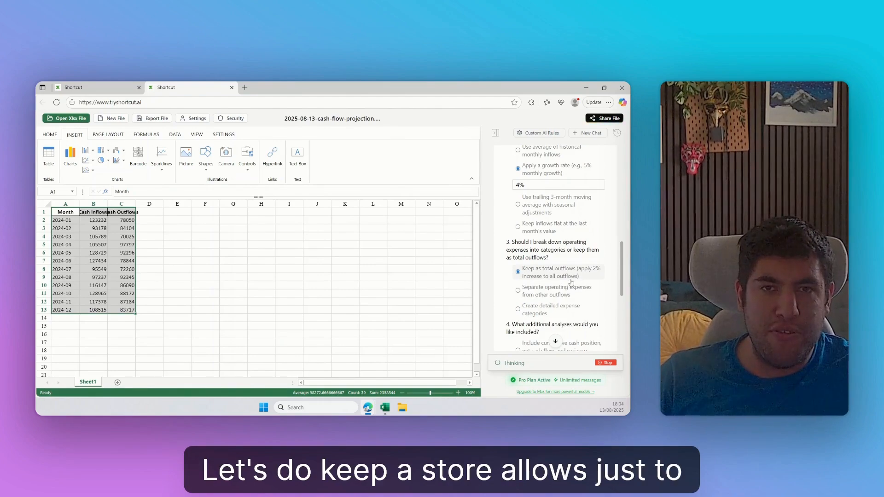
{"action": "scroll", "coordinate": [570, 282], "scroll_direction": "down", "scroll_amount": 3}
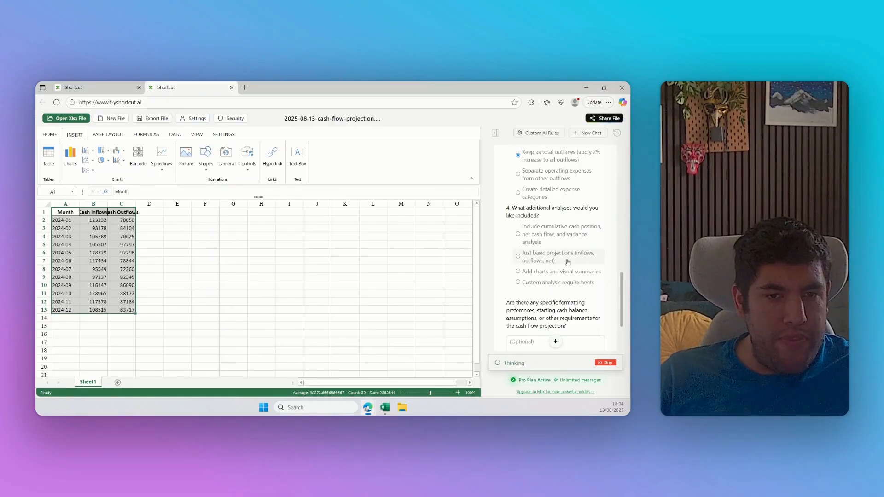
{"action": "left_click", "coordinate": [545, 275]}
{"action": "scroll", "coordinate": [570, 275], "scroll_direction": "down", "scroll_amount": 2}
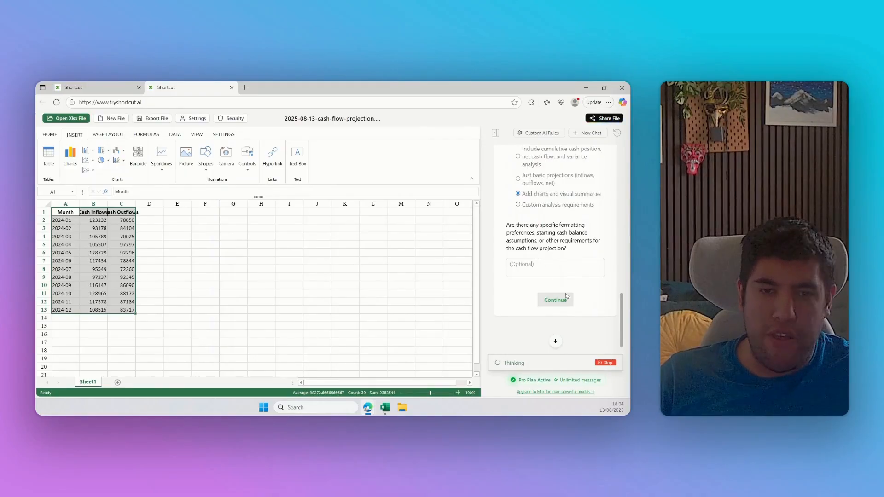
{"action": "left_click", "coordinate": [562, 299]}
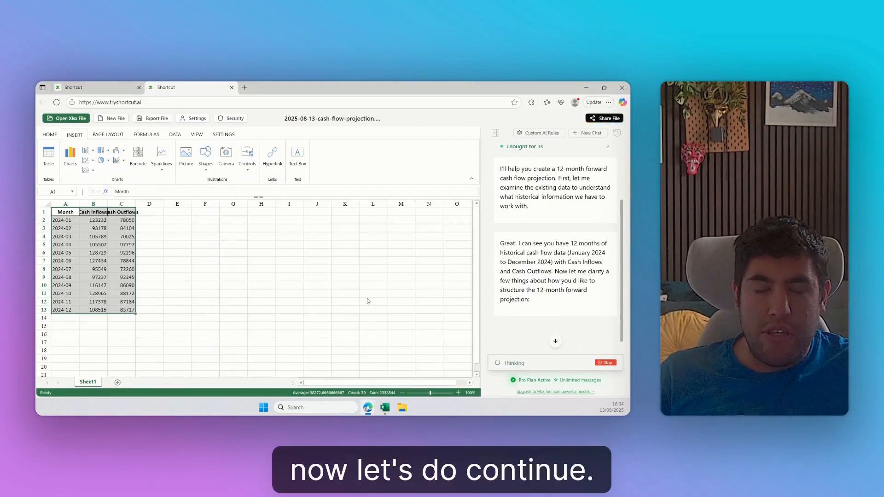
Step: Read the AI's plan for the cash flow projection in the chat and examine its expanded task list
{"action": "scroll", "coordinate": [507, 297], "scroll_direction": "down", "scroll_amount": 1}
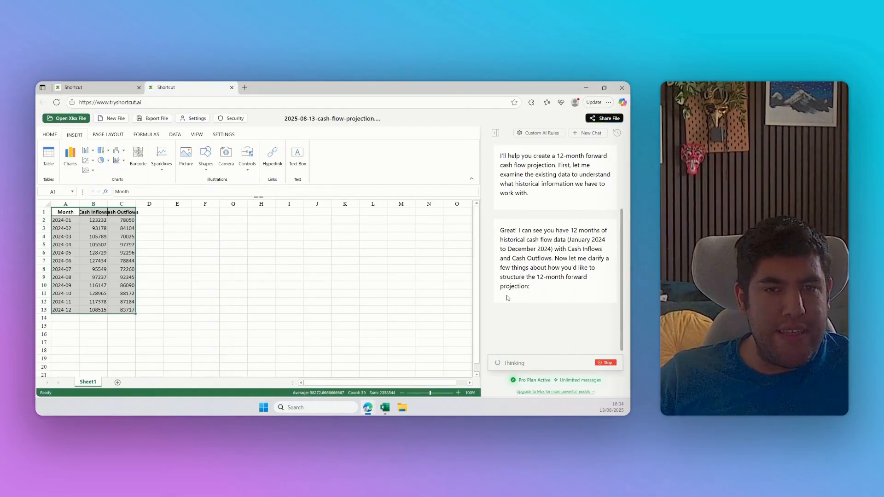
{"action": "scroll", "coordinate": [580, 273], "scroll_direction": "up", "scroll_amount": 2}
{"action": "scroll", "coordinate": [561, 275], "scroll_direction": "up", "scroll_amount": 1}
{"action": "scroll", "coordinate": [558, 242], "scroll_direction": "down", "scroll_amount": 2}
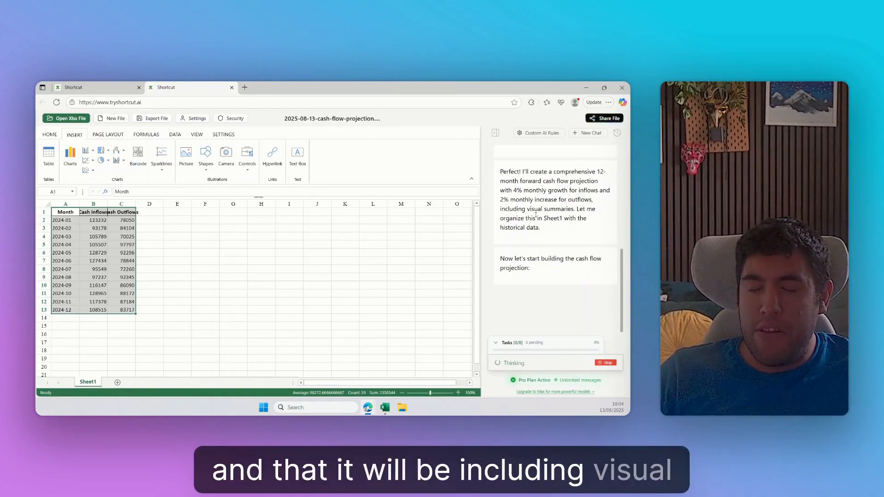
{"action": "scroll", "coordinate": [567, 239], "scroll_direction": "up", "scroll_amount": 10}
{"action": "scroll", "coordinate": [567, 240], "scroll_direction": "down", "scroll_amount": 10}
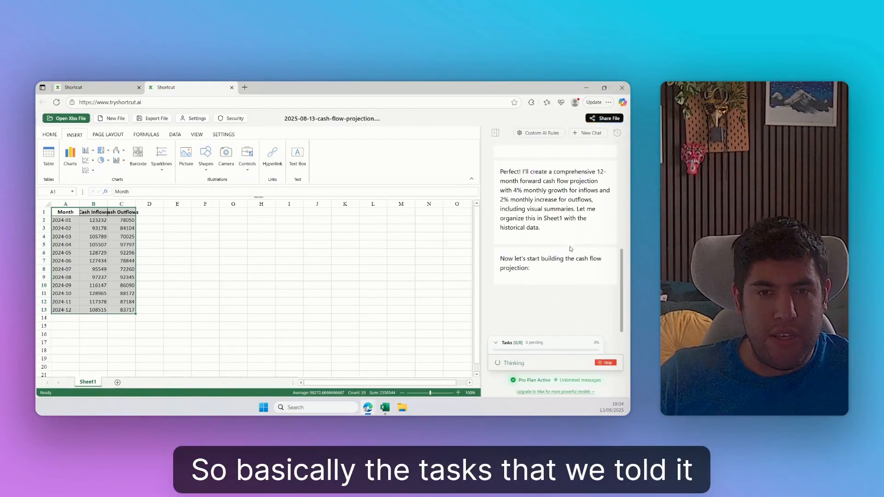
{"action": "left_click", "coordinate": [501, 344]}
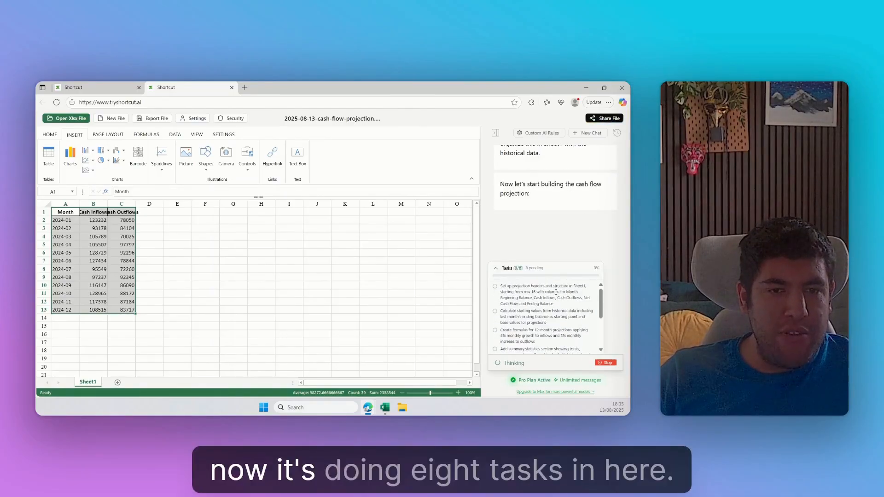
{"action": "scroll", "coordinate": [557, 296], "scroll_direction": "down", "scroll_amount": 3}
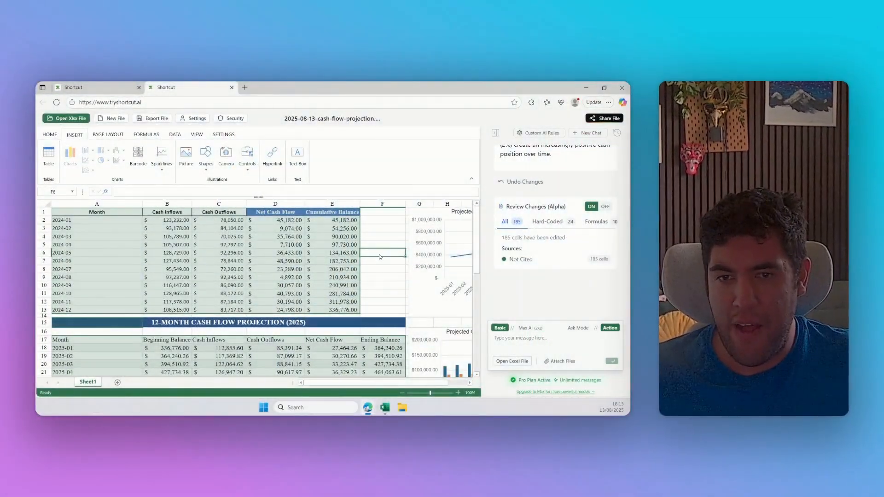
Step: View the finished projection and charts in Sheet1 at 70% zoom and check the original month, inflow and outflow data in A1:C13
{"action": "scroll", "coordinate": [379, 257], "scroll_direction": "down", "scroll_amount": 3}
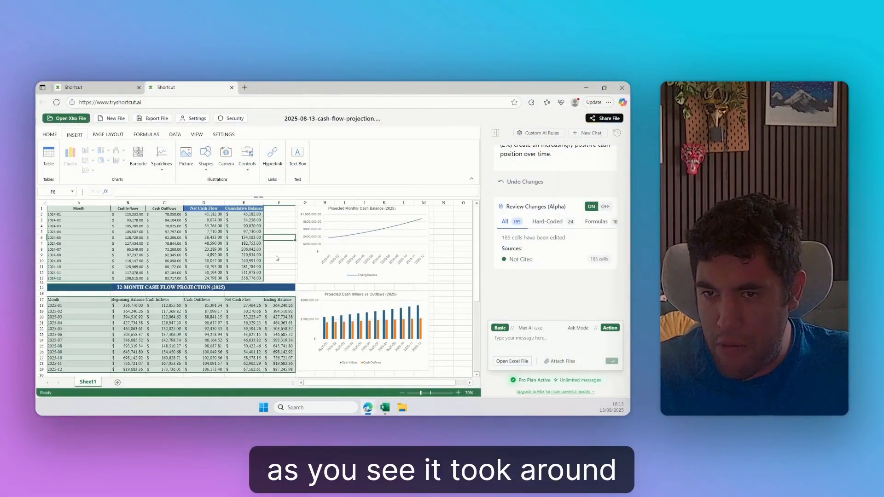
{"action": "left_click", "coordinate": [128, 225]}
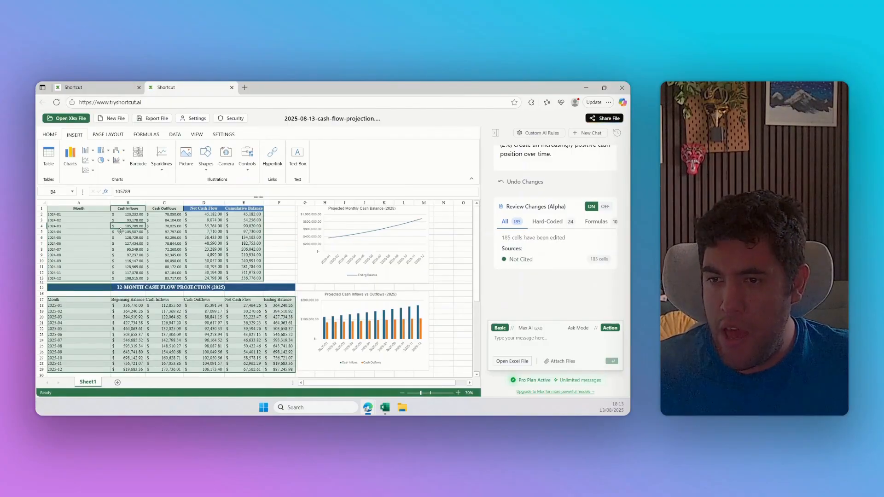
{"action": "key", "text": "Up"}
{"action": "key", "text": "Up"}
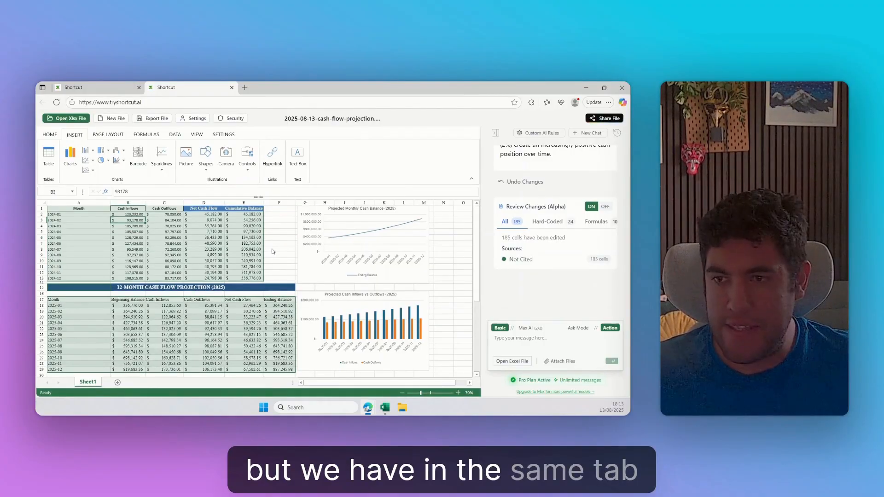
{"action": "key", "text": "shift+Left"}
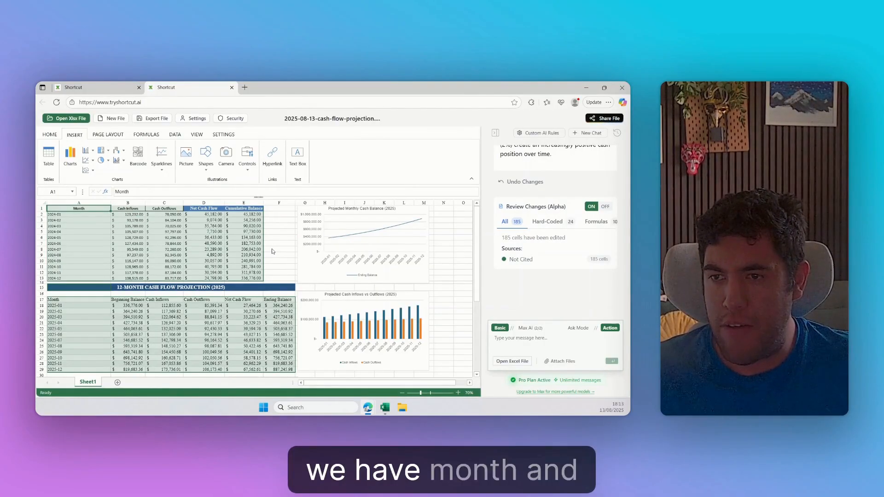
{"action": "key", "text": "ctrl+shift+Down"}
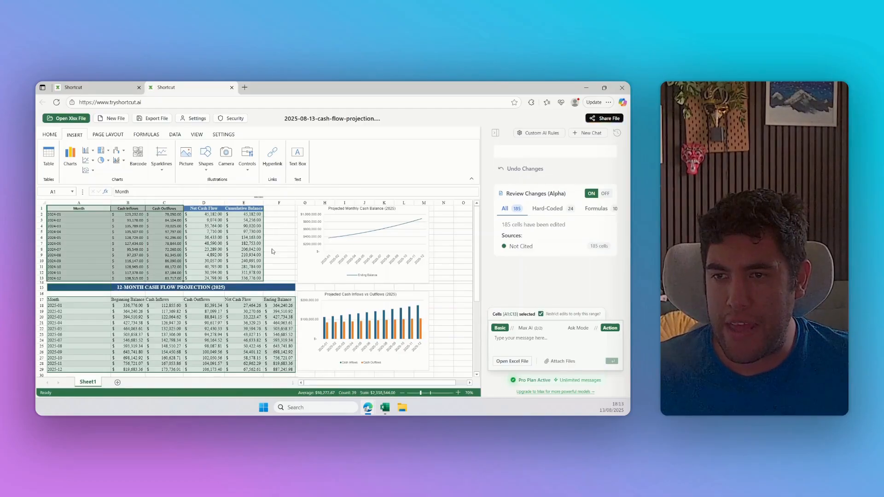
{"action": "key", "text": "shift+Right"}
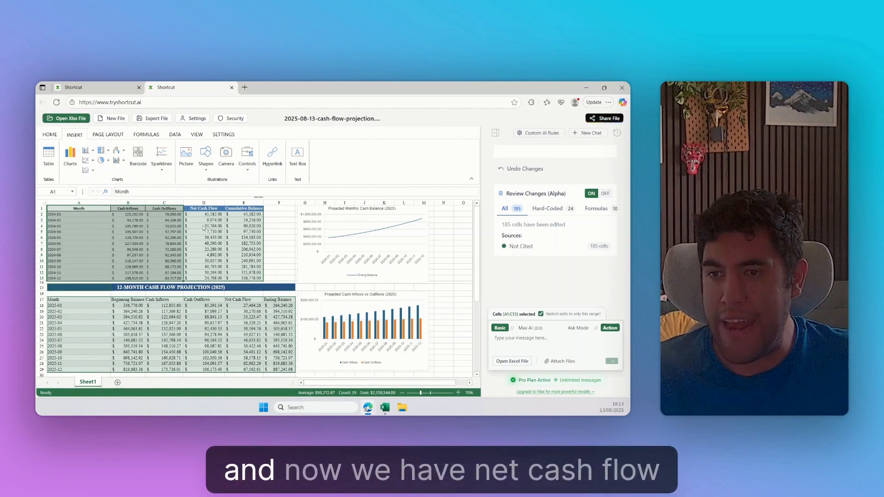
Step: Inspect the added Net Cash Flow and Cumulative Balance columns, including the formula in D2
{"action": "left_click", "coordinate": [207, 209]}
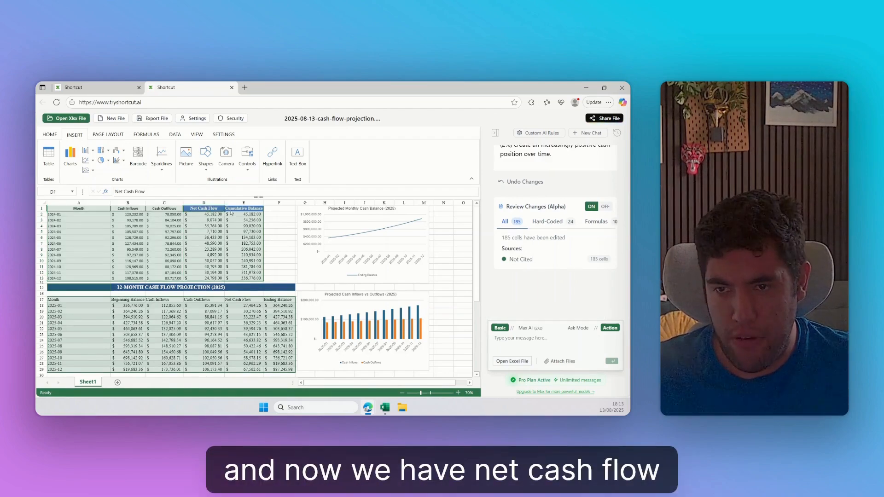
{"action": "left_click", "coordinate": [231, 210]}
{"action": "key", "text": "Down"}
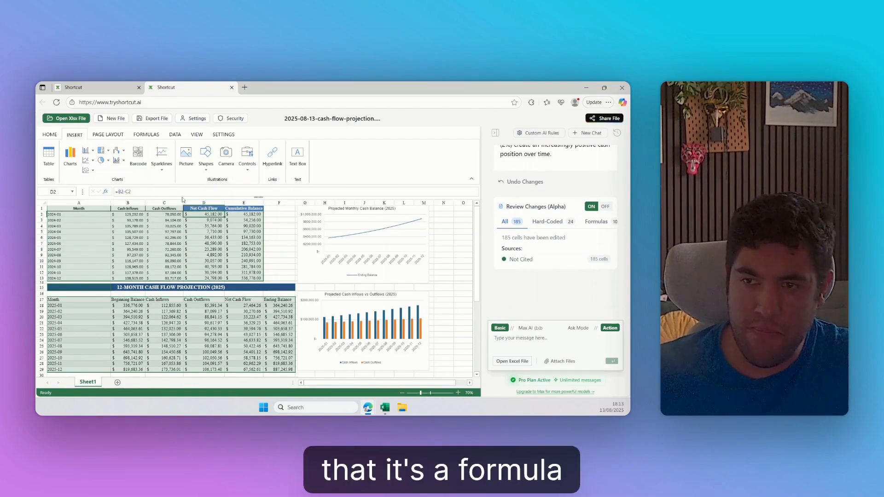
{"action": "left_click", "coordinate": [244, 209]}
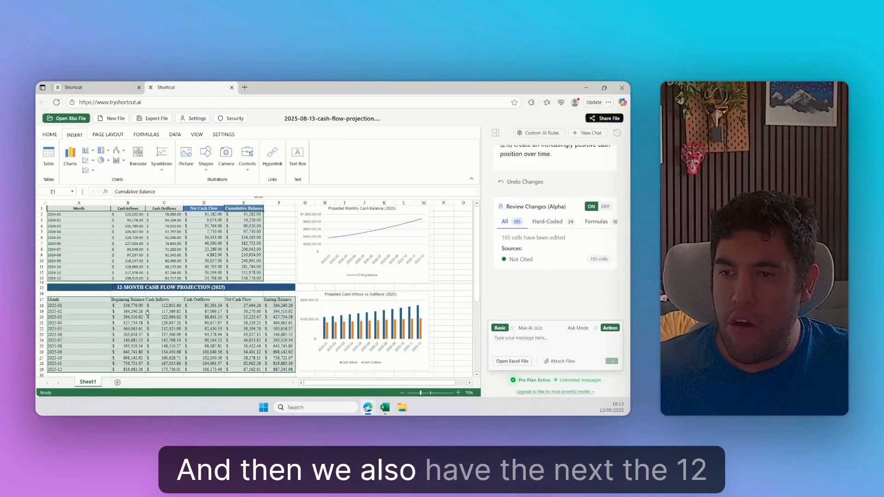
Step: Examine the 12-Month Cash Flow Projection (2025) table from row 15 down alongside its charts
{"action": "left_click", "coordinate": [72, 288]}
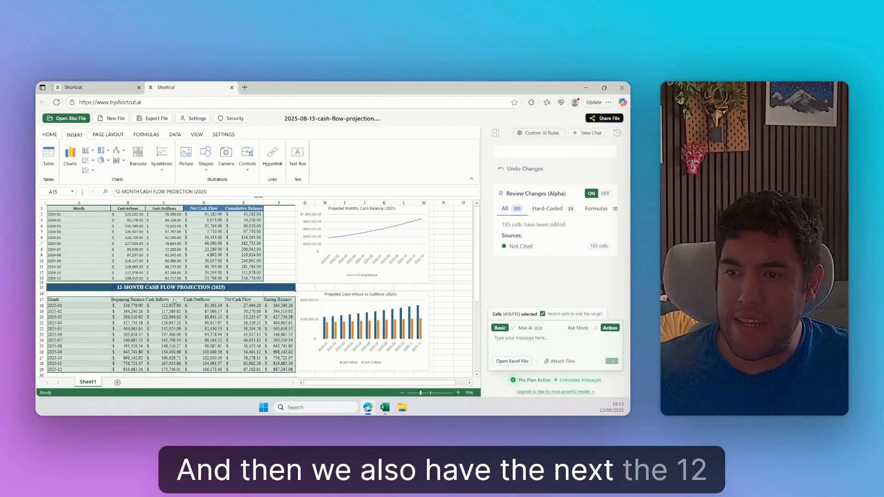
{"action": "scroll", "coordinate": [206, 315], "scroll_direction": "down", "scroll_amount": 6}
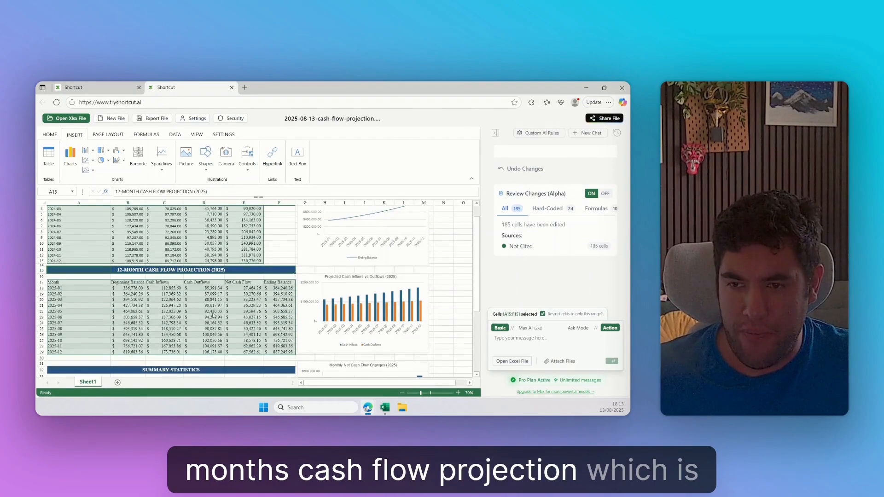
{"action": "scroll", "coordinate": [215, 316], "scroll_direction": "up", "scroll_amount": 6}
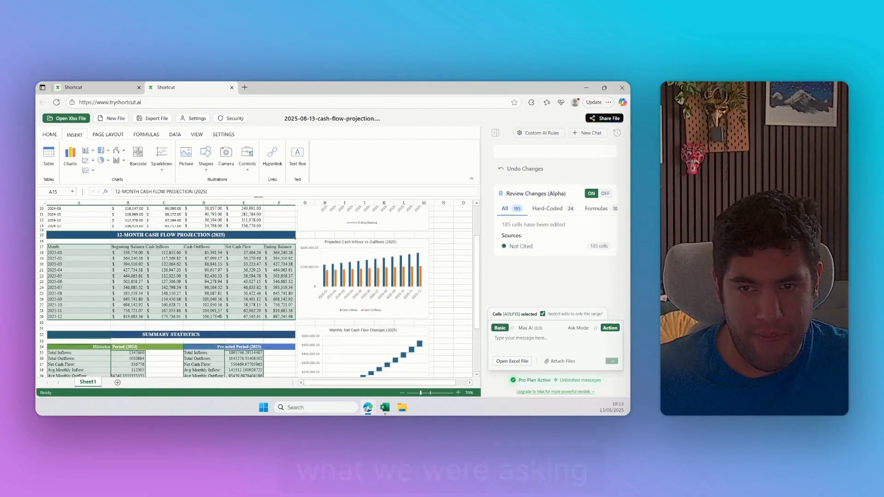
{"action": "scroll", "coordinate": [433, 246], "scroll_direction": "down", "scroll_amount": 2}
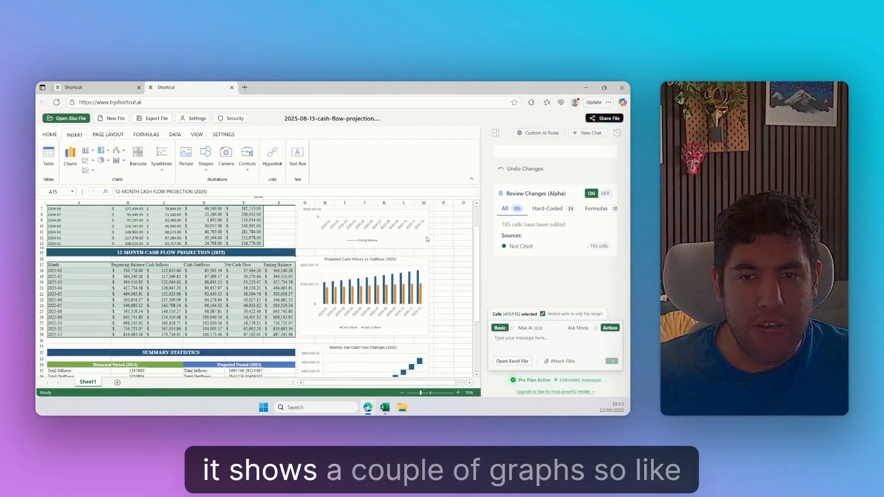
Step: Check the Projected Cash Inflows vs Outflows and Monthly Net Cash Flow Changes charts, the summary statistics and the key insights
{"action": "left_click", "coordinate": [409, 280]}
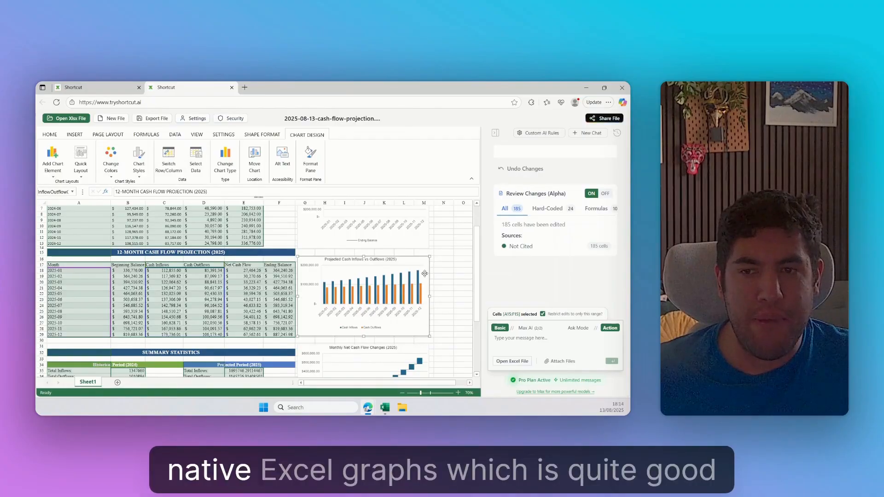
{"action": "scroll", "coordinate": [410, 297], "scroll_direction": "down", "scroll_amount": 2}
{"action": "scroll", "coordinate": [410, 296], "scroll_direction": "down", "scroll_amount": 5}
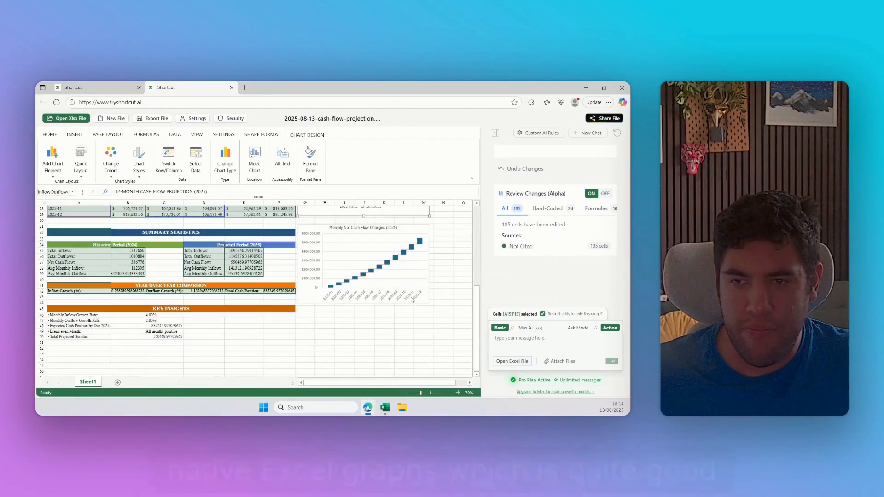
{"action": "left_click", "coordinate": [279, 315]}
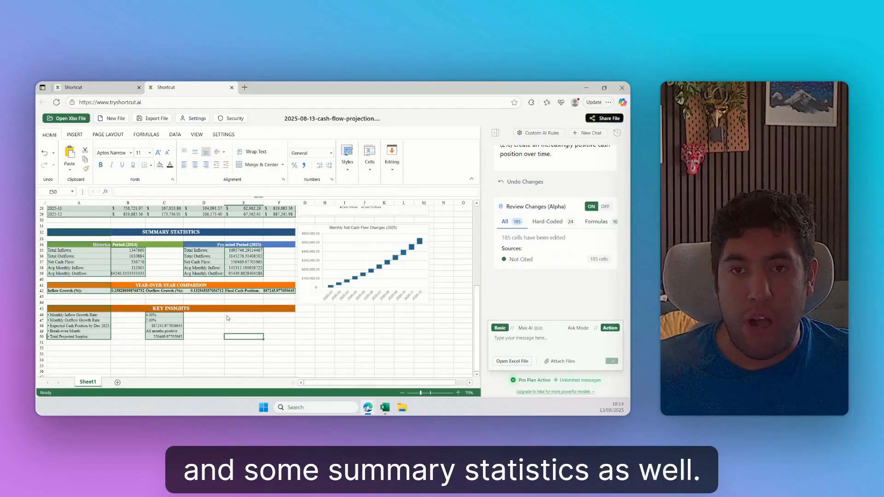
{"action": "scroll", "coordinate": [260, 318], "scroll_direction": "up", "scroll_amount": 3}
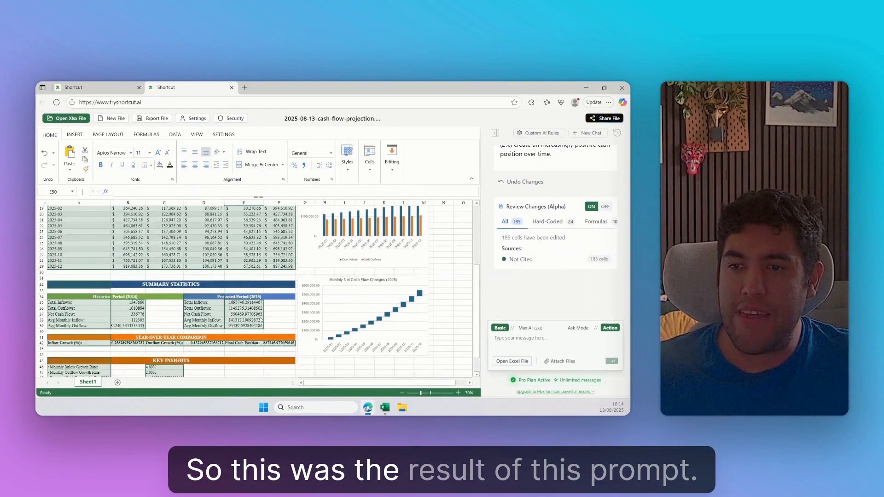
{"action": "scroll", "coordinate": [260, 318], "scroll_direction": "up", "scroll_amount": 2}
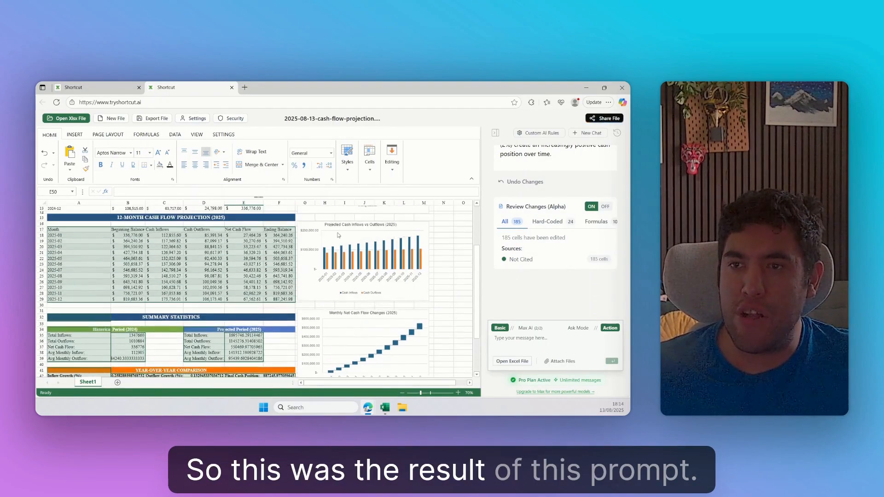
Step: Create a new blank file in Shortcut and switch to the Excel workbook to open data sheet 6
{"action": "left_click", "coordinate": [115, 118]}
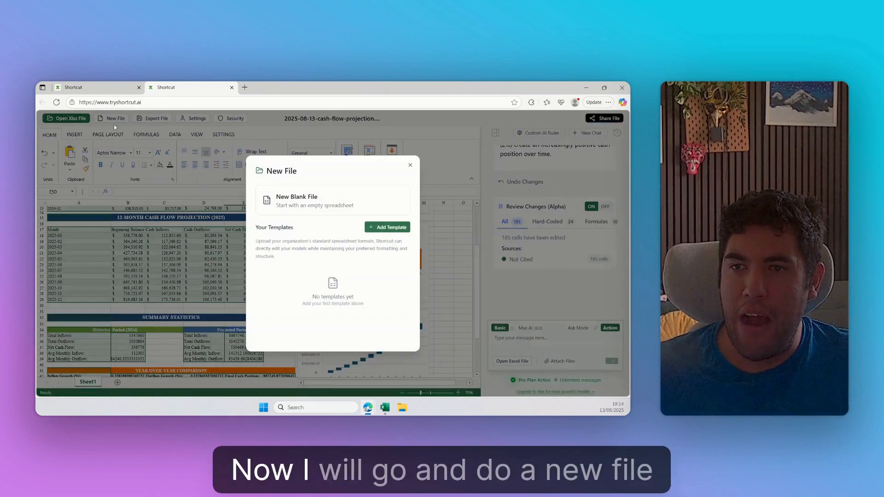
{"action": "left_click", "coordinate": [311, 200]}
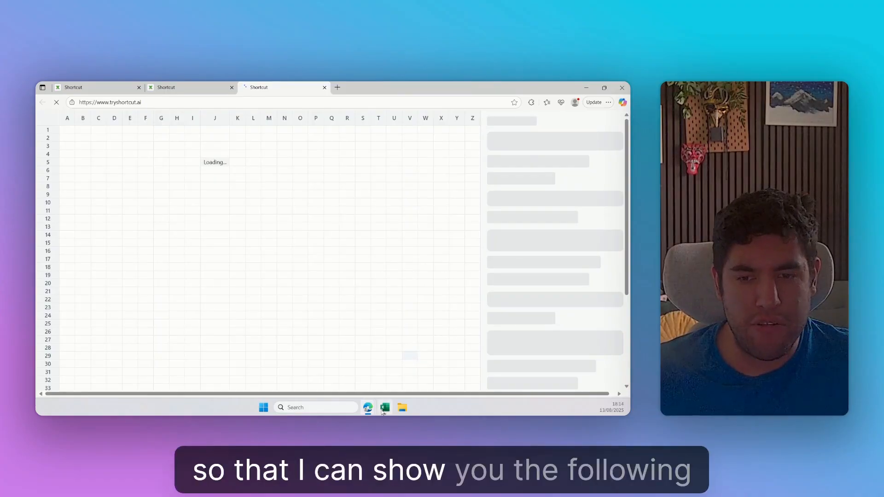
{"action": "left_click", "coordinate": [385, 407]}
{"action": "left_click", "coordinate": [216, 384]}
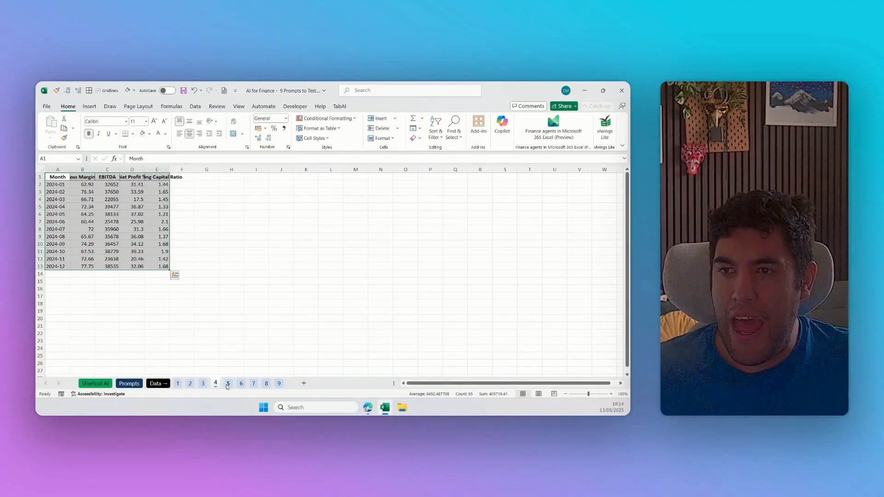
{"action": "left_click", "coordinate": [229, 384]}
{"action": "left_click", "coordinate": [241, 384]}
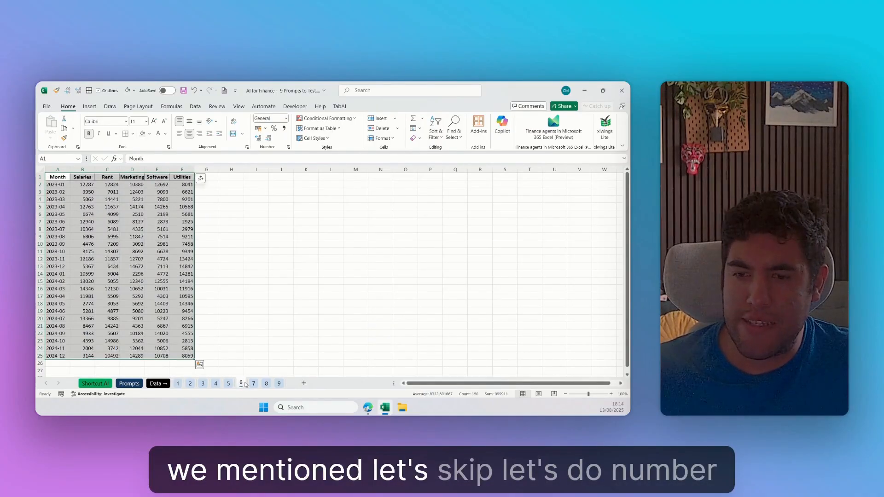
Step: Copy the monthly expense data in A1:F25 and paste it into the new Shortcut file starting at A1
{"action": "left_click", "coordinate": [66, 177]}
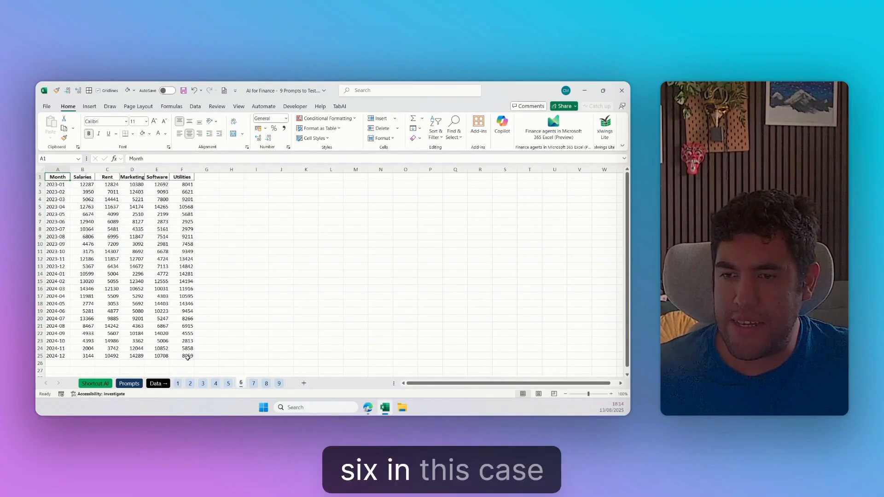
{"action": "left_click_drag", "start_coordinate": [66, 176], "coordinate": [188, 356]}
{"action": "key", "text": "ctrl+c"}
{"action": "key", "text": "alt+Tab"}
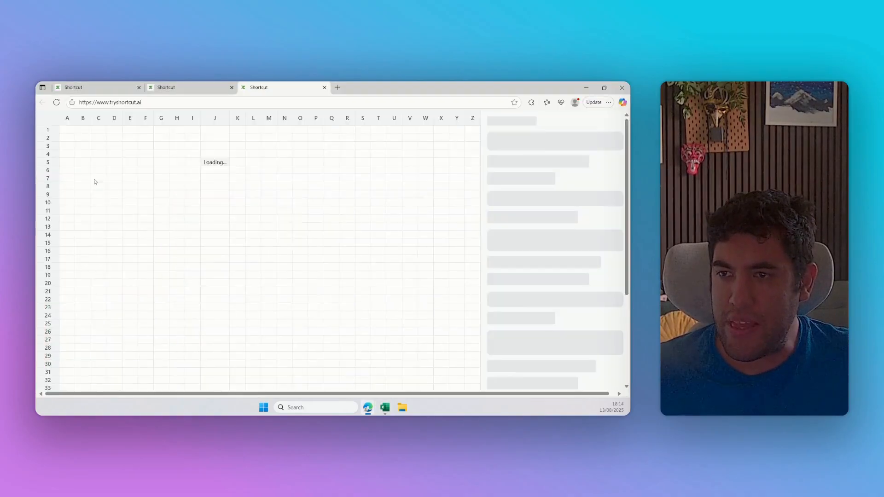
{"action": "key", "text": "ctrl+v"}
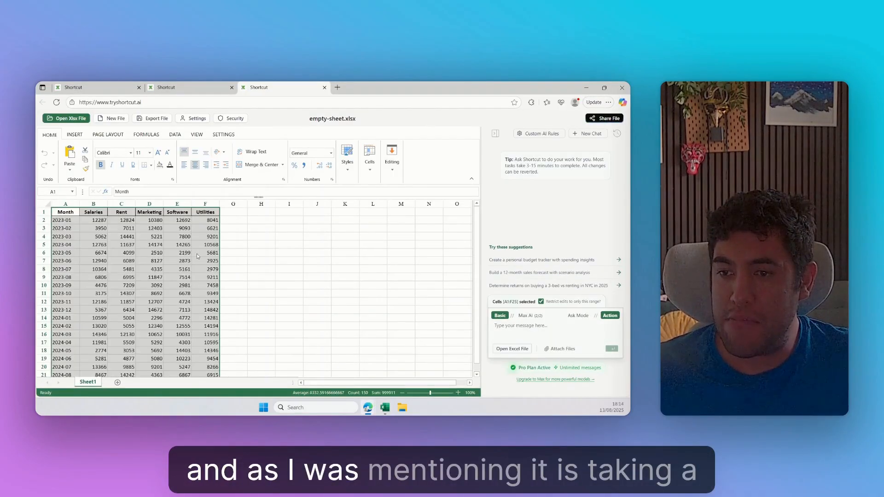
Step: Copy the Expense Trend Analysis prompt text, without its quotation marks, from cell B37 of the Prompts sheet in Excel
{"action": "key", "text": "alt+Tab"}
{"action": "left_click", "coordinate": [129, 384]}
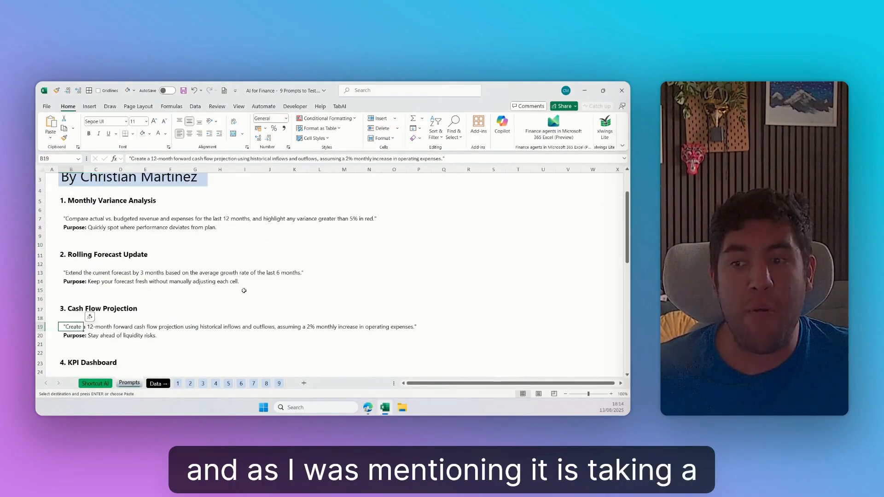
{"action": "scroll", "coordinate": [114, 279], "scroll_direction": "down", "scroll_amount": 5}
{"action": "scroll", "coordinate": [115, 279], "scroll_direction": "down", "scroll_amount": 3}
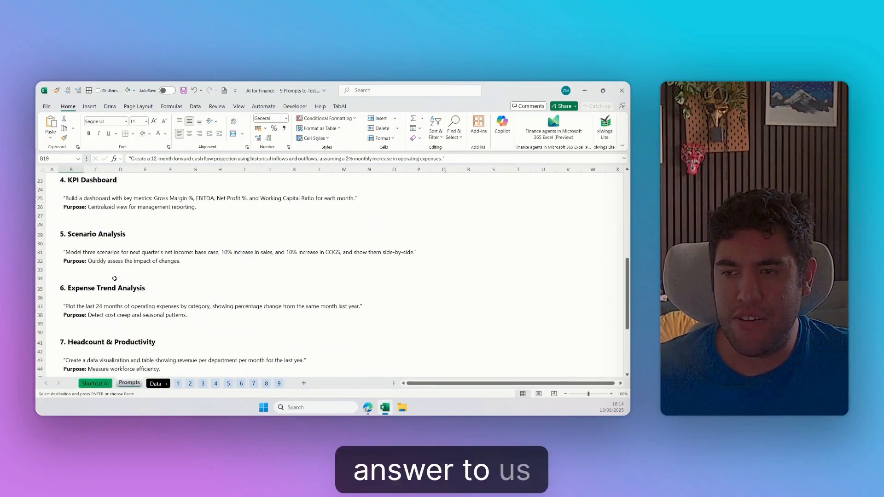
{"action": "left_click", "coordinate": [71, 280]}
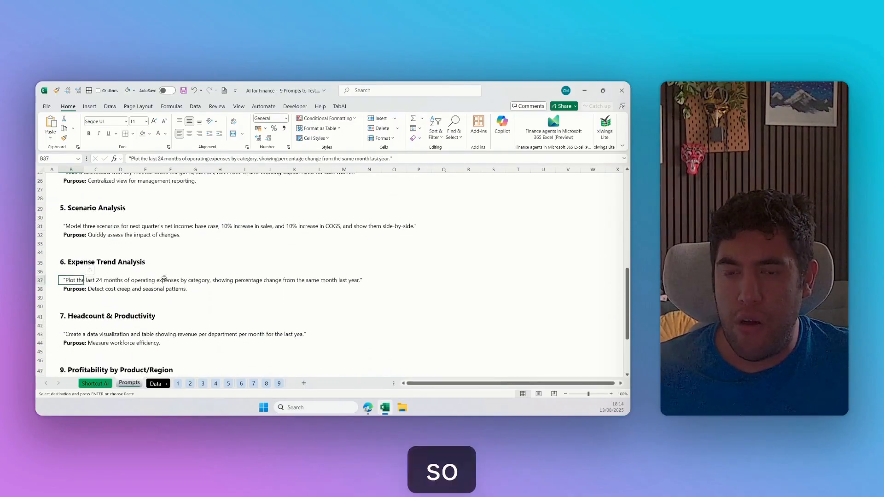
{"action": "left_click_drag", "start_coordinate": [390, 158], "coordinate": [225, 159]}
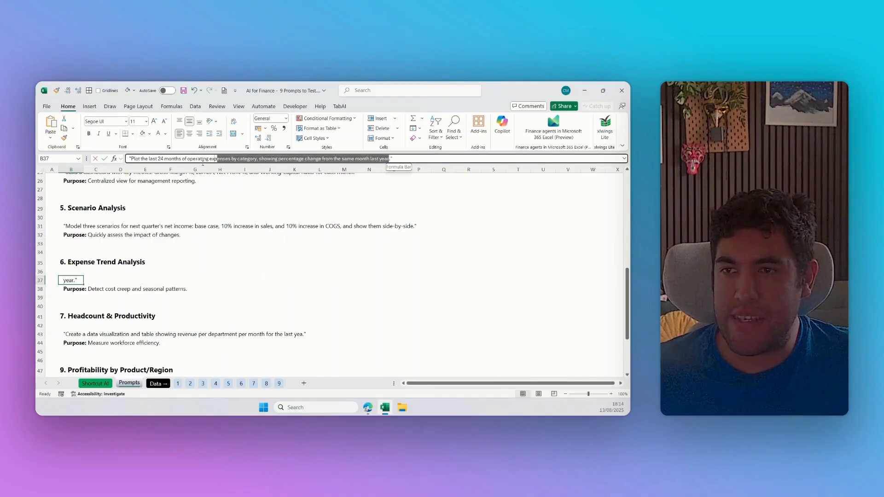
{"action": "left_click_drag", "start_coordinate": [136, 161], "coordinate": [131, 160]}
{"action": "key", "text": "ctrl+c"}
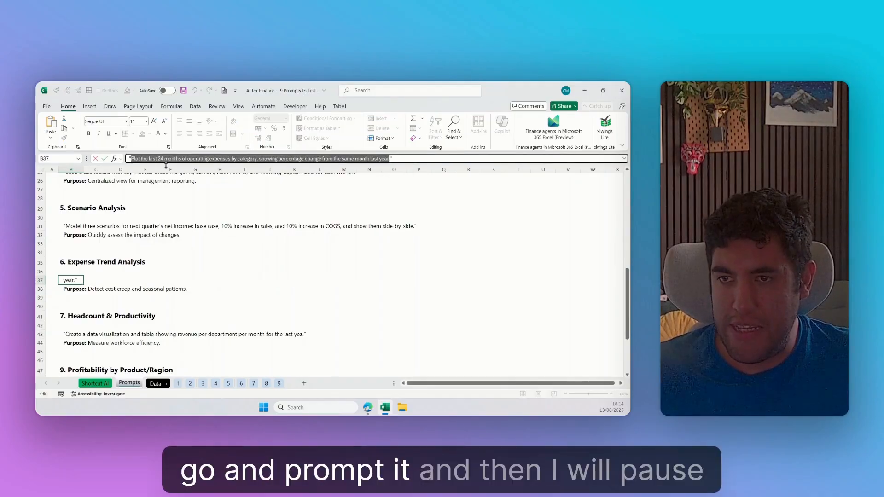
Step: Switch to Shortcut and send the copied prompt about plotting 24 months of operating expenses by category with year-over-year percentage change
{"action": "key", "text": "alt+Tab"}
{"action": "left_click", "coordinate": [508, 324]}
{"action": "key", "text": "ctrl+v"}
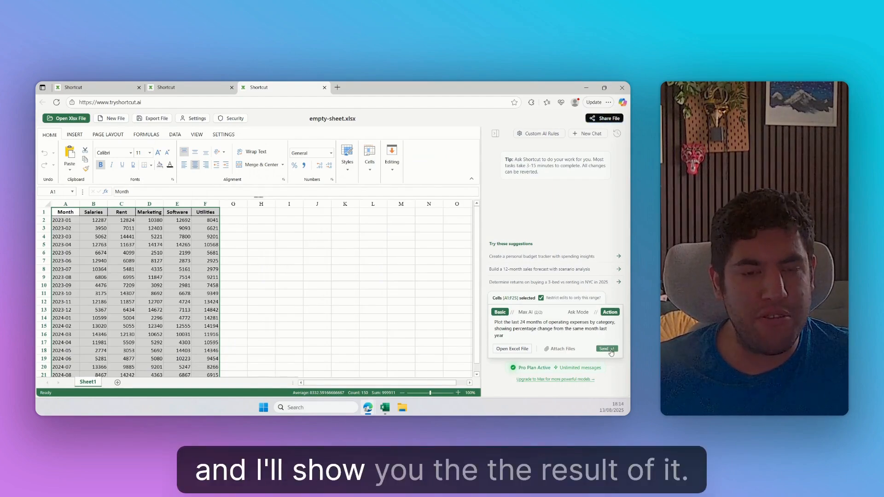
{"action": "left_click", "coordinate": [605, 349]}
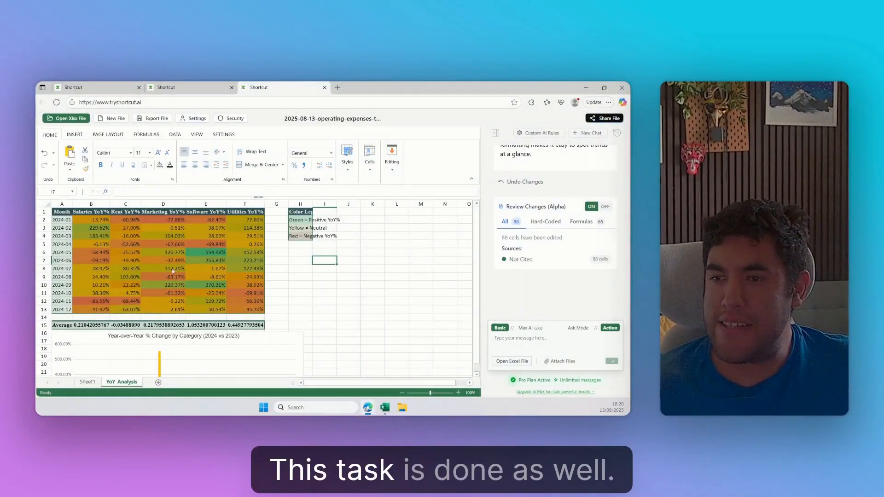
Step: Review the Operating Expenses by Category chart in Sheet1 and the formula in C4 of the YoY_Analysis sheet
{"action": "left_click", "coordinate": [95, 382]}
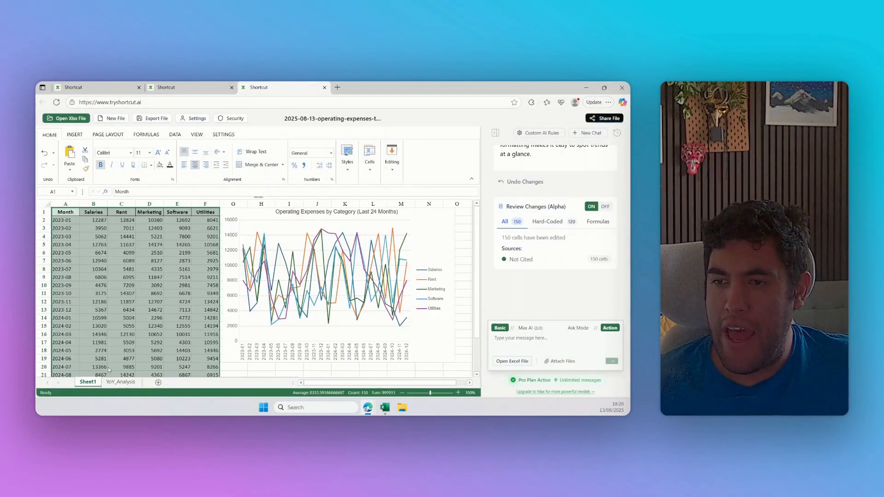
{"action": "left_click", "coordinate": [428, 222]}
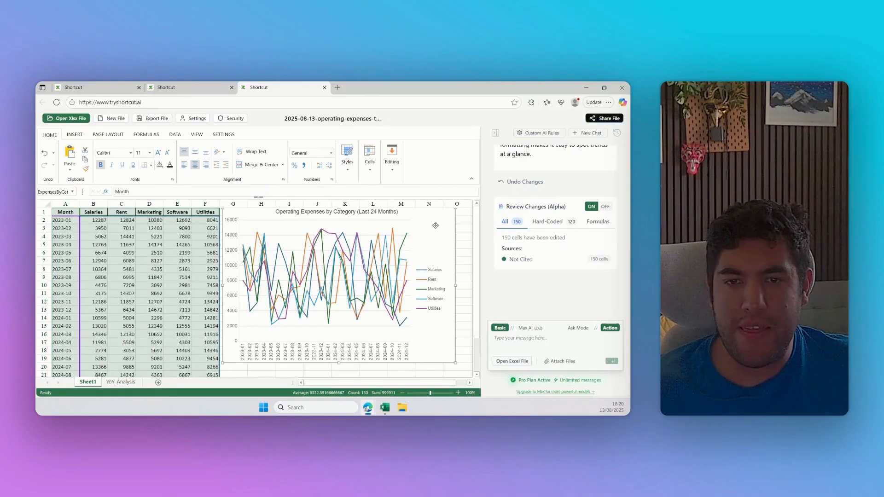
{"action": "left_click", "coordinate": [122, 382]}
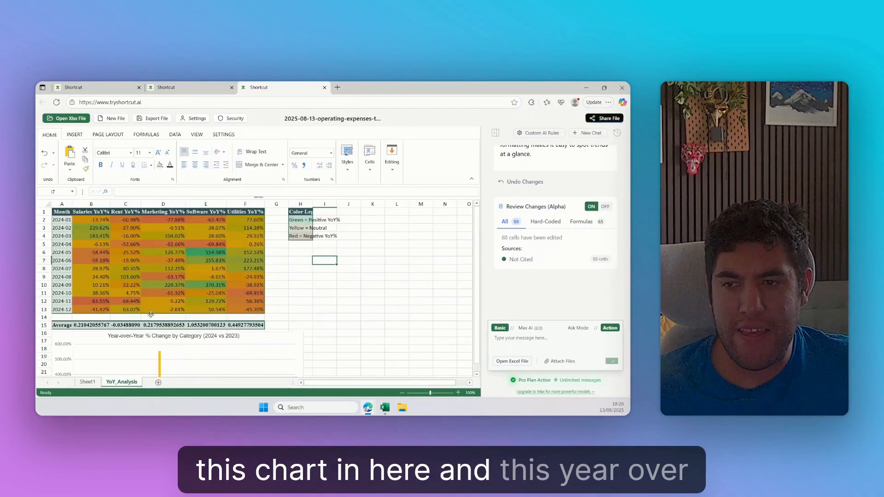
{"action": "left_click", "coordinate": [134, 235]}
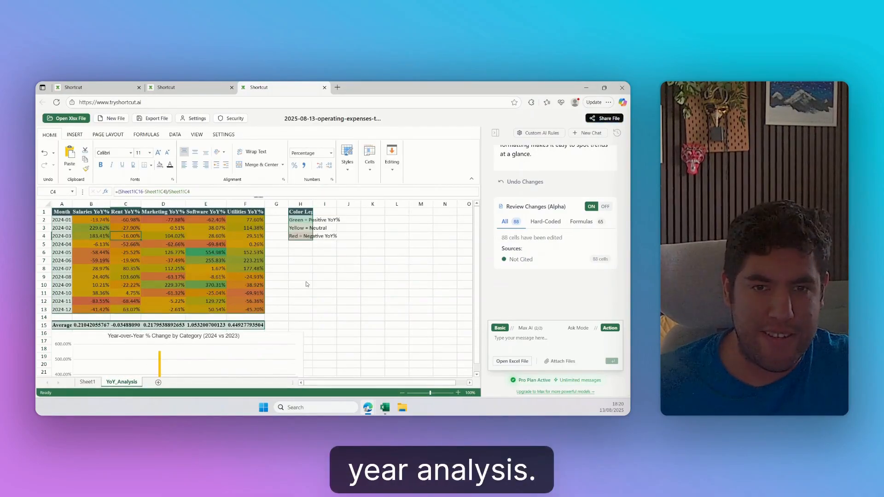